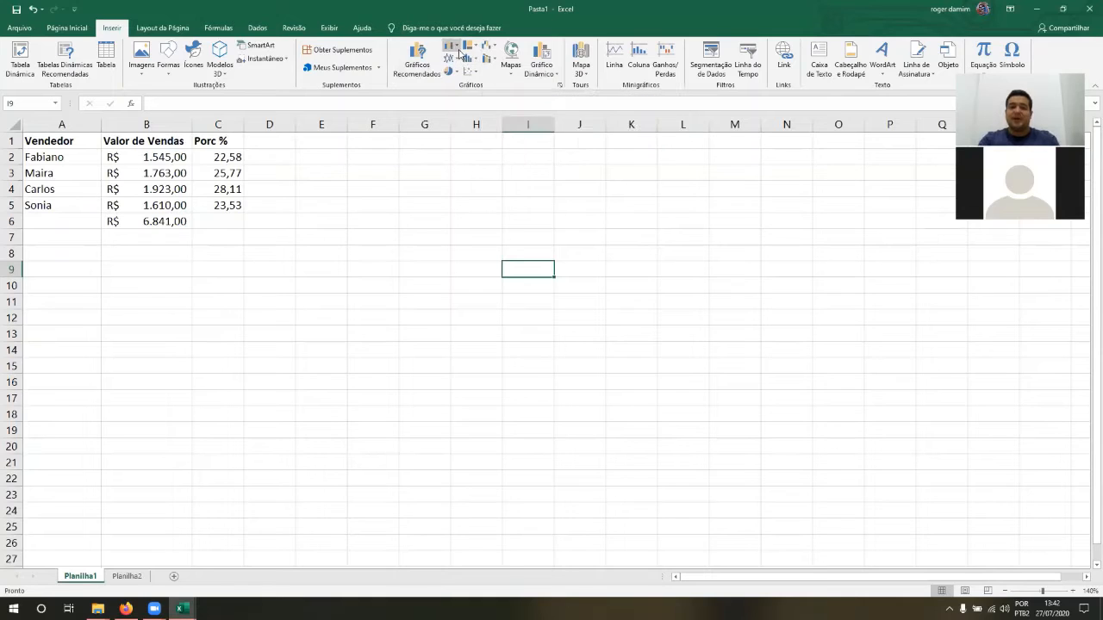
Examine the available chart types, including column, hierarchy, waterfall, line, statistical, combo, pie and scatter.
left_click(453, 49)
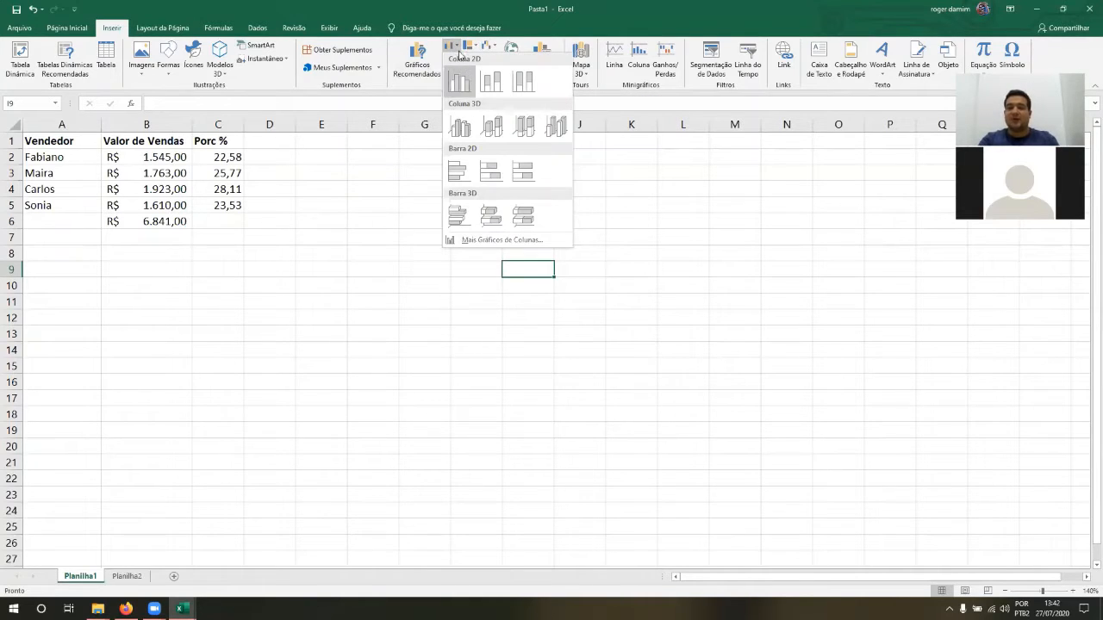
left_click(679, 86)
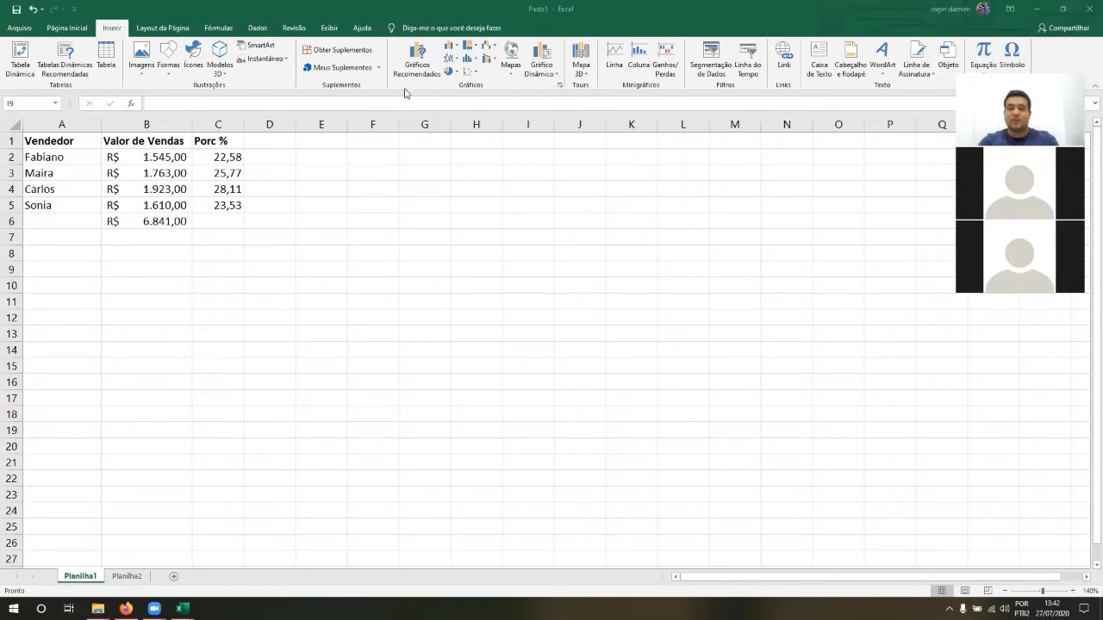
left_click(457, 53)
left_click(460, 47)
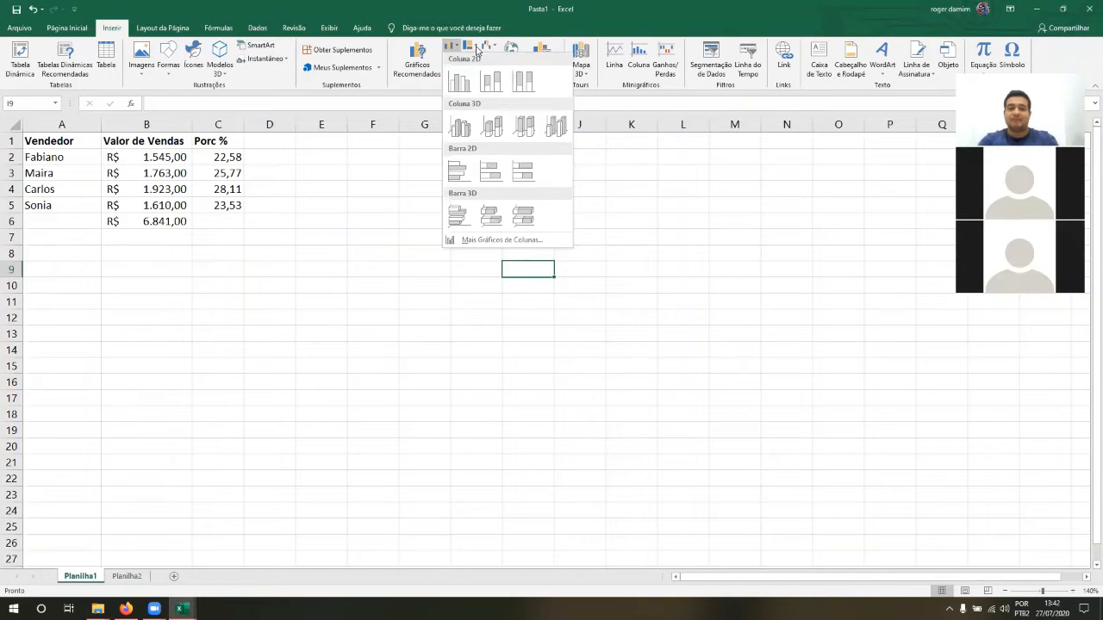
left_click(478, 48)
left_click(489, 48)
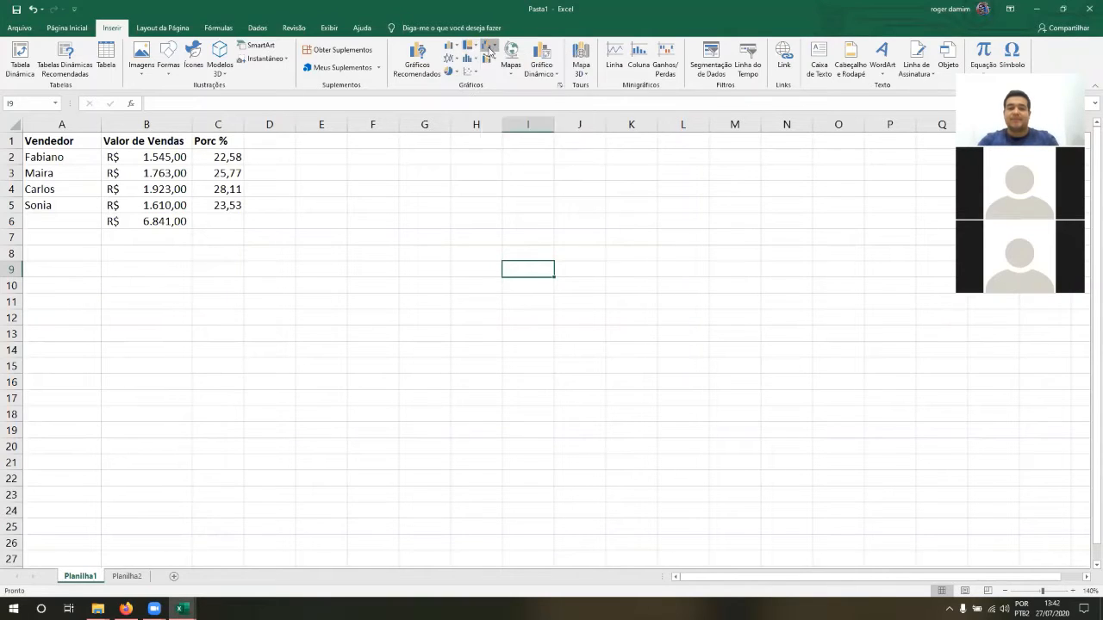
left_click(489, 47)
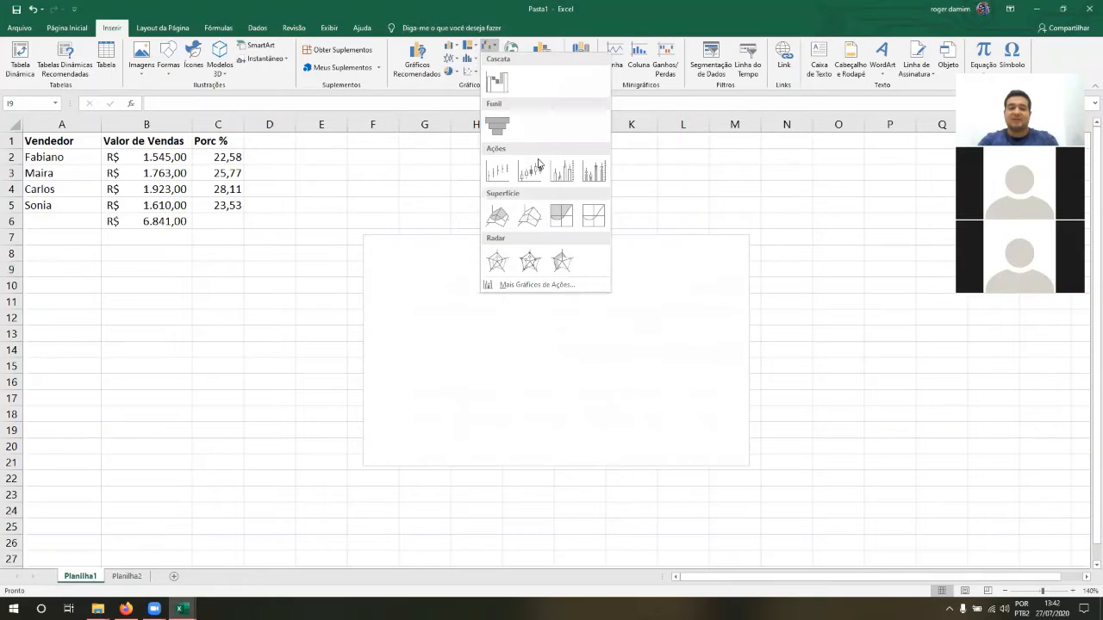
left_click(450, 59)
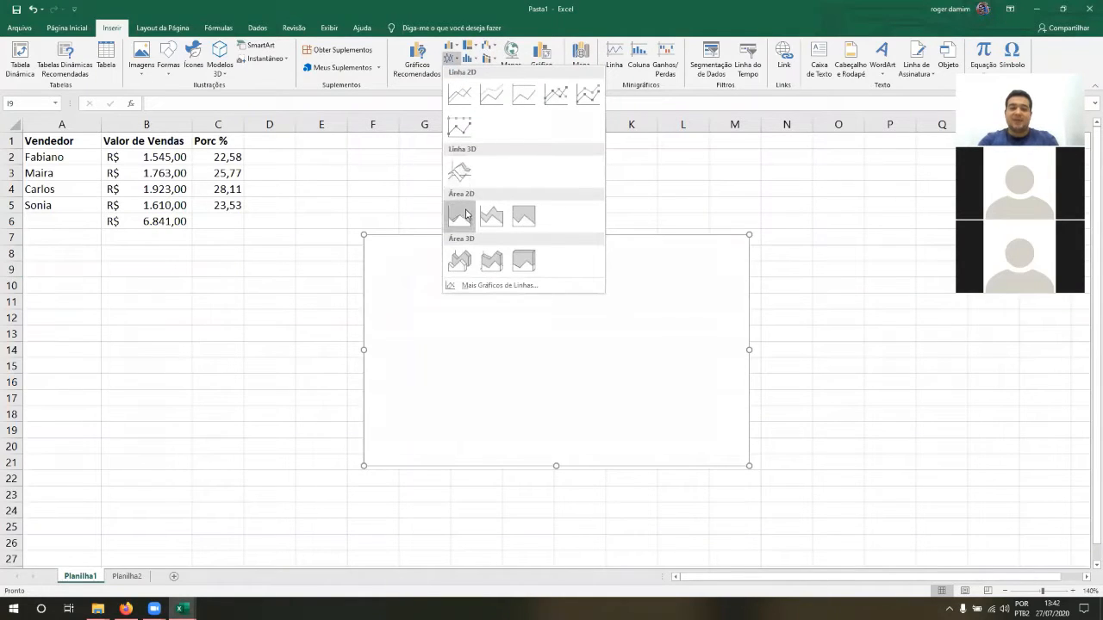
left_click(474, 61)
left_click(473, 60)
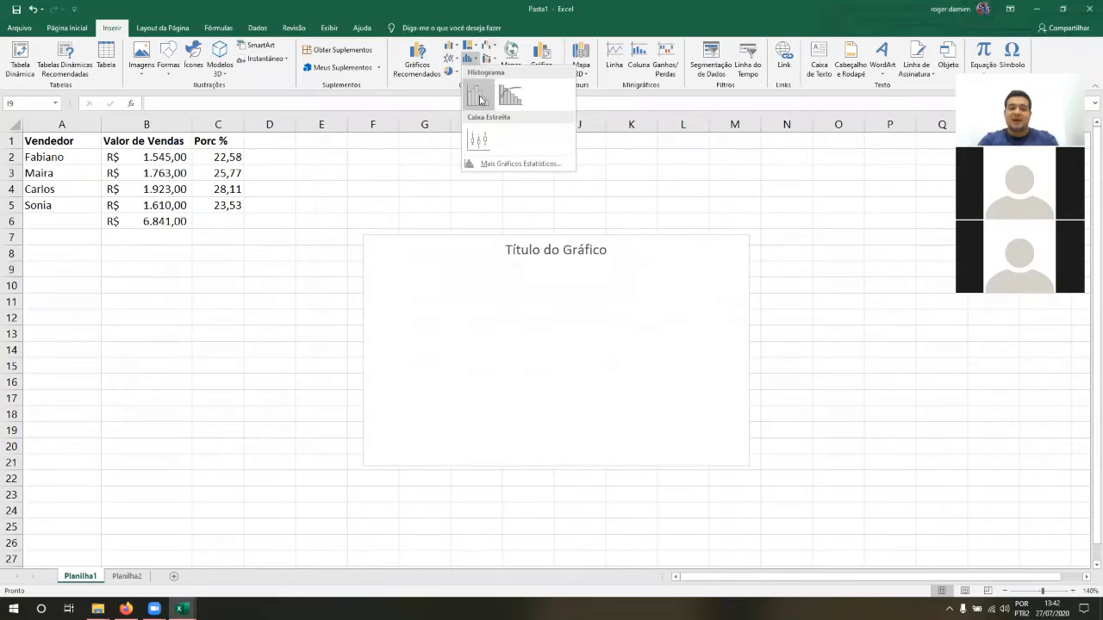
left_click(474, 59)
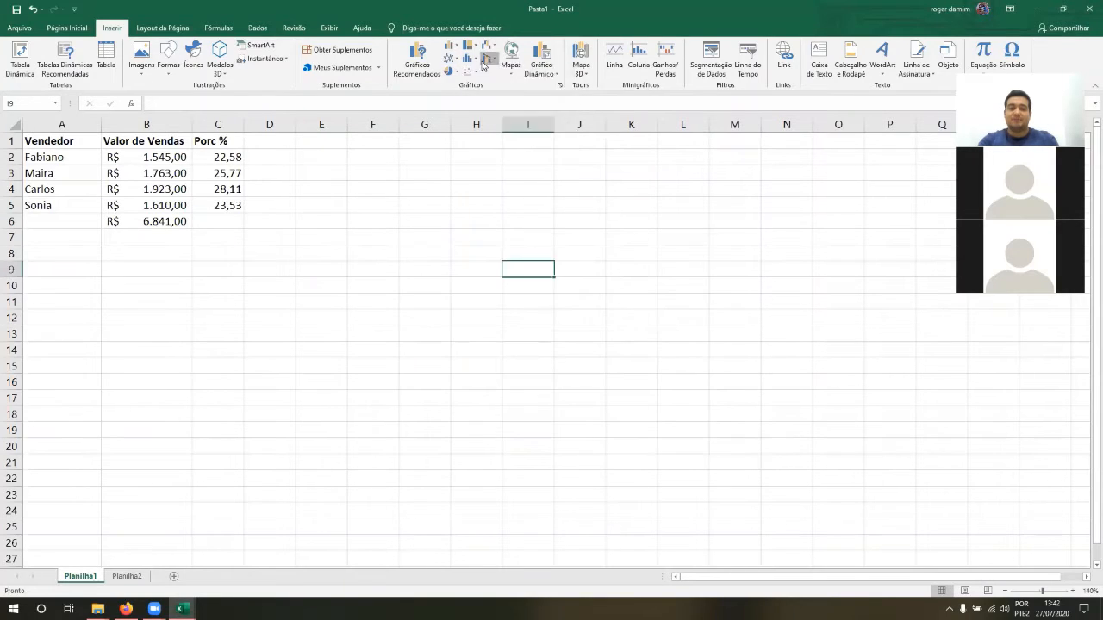
left_click(488, 59)
left_click(452, 73)
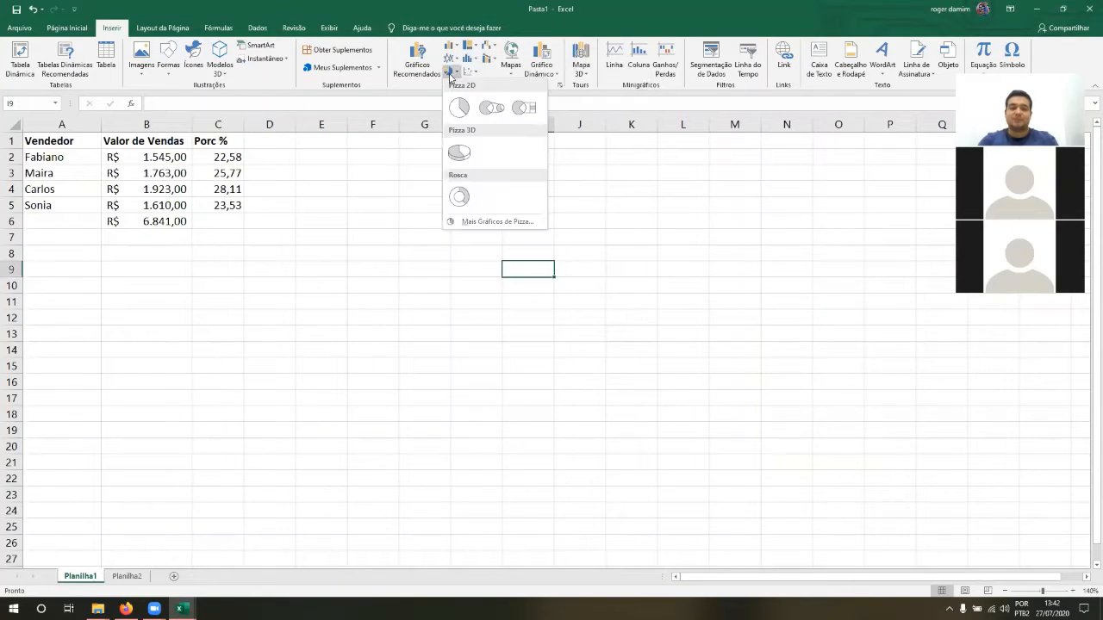
left_click(470, 72)
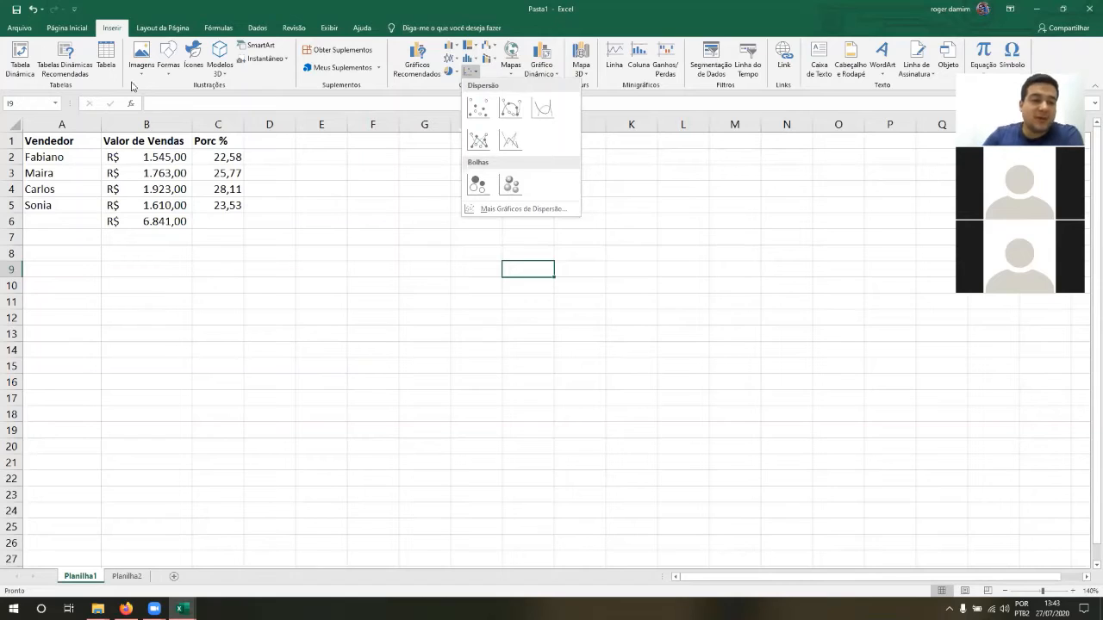
left_click(86, 156)
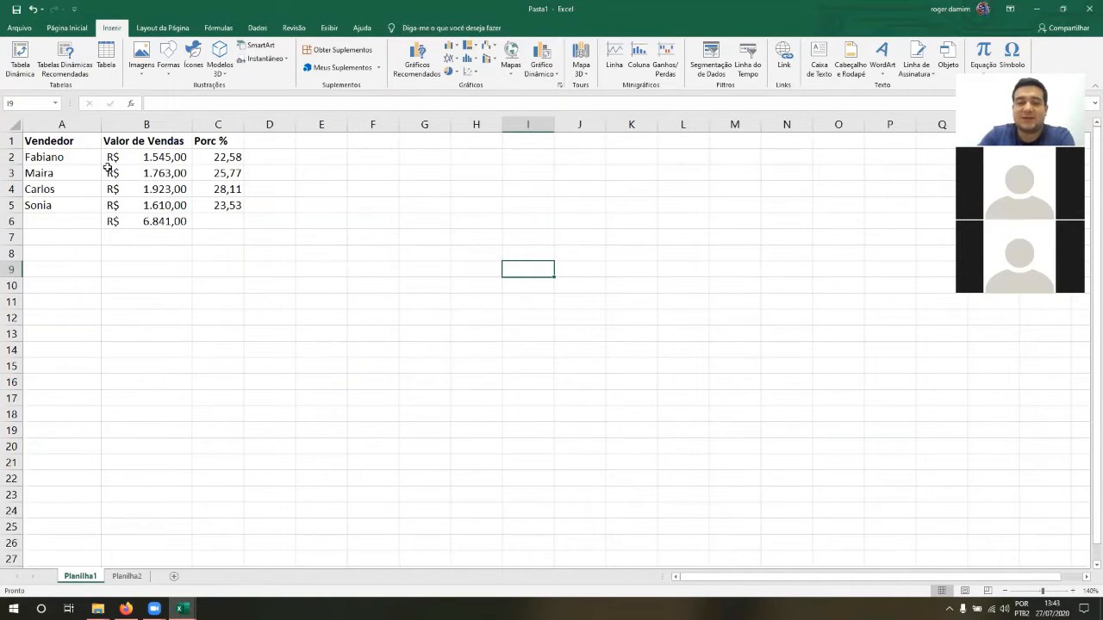
Insert an empty 2D clustered column chart and place it beside the sales table.
left_click(455, 48)
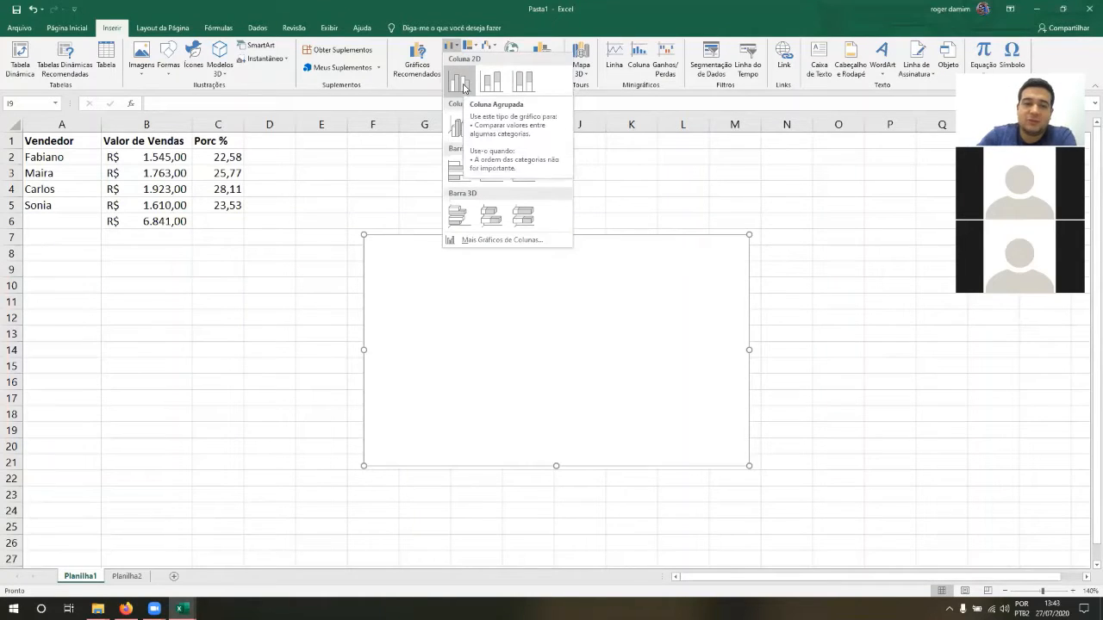
left_click(462, 84)
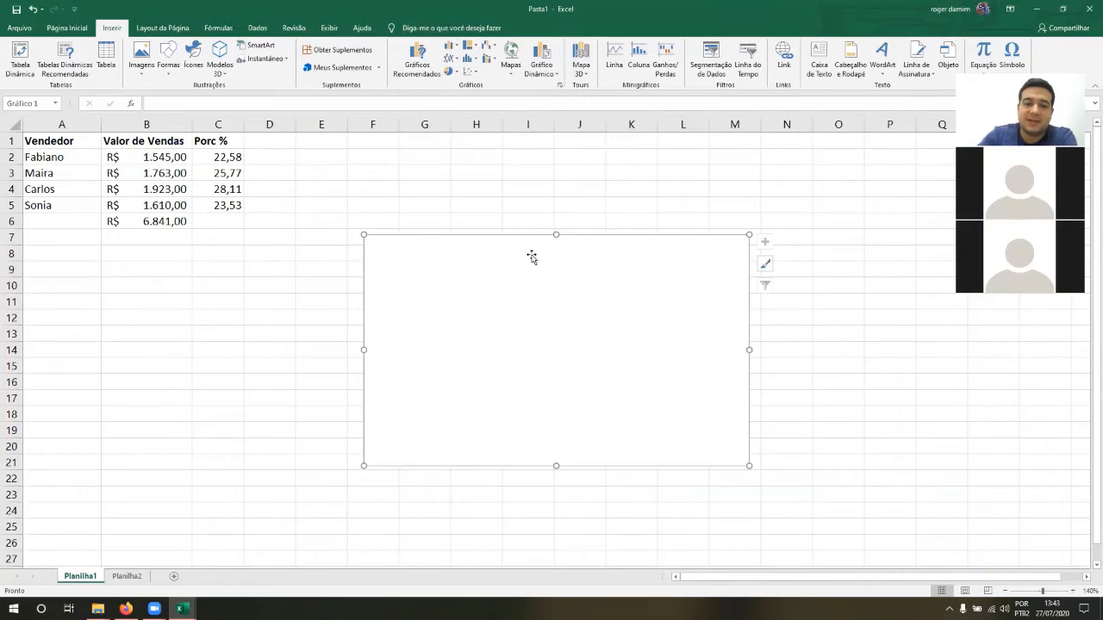
left_click_drag(527, 253, 511, 199)
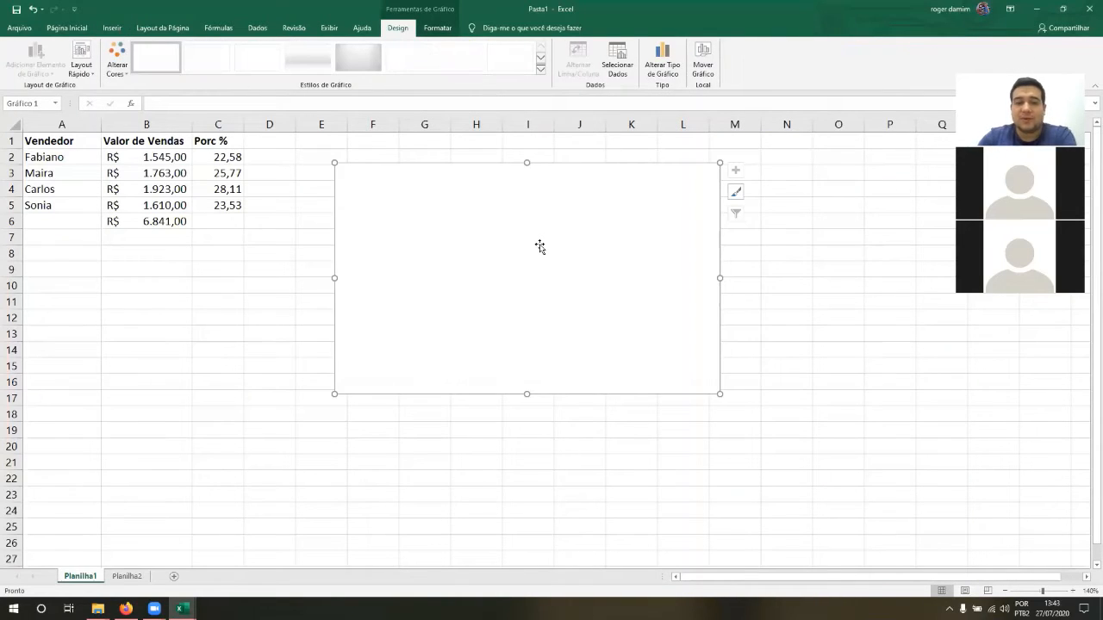
left_click_drag(534, 256, 547, 266)
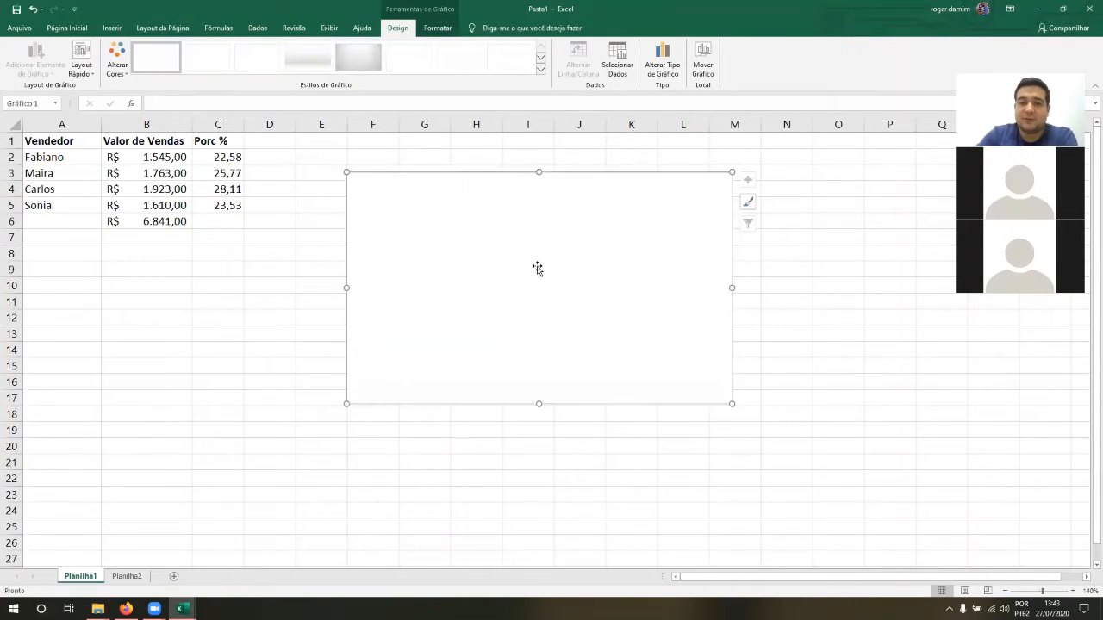
Set the chart's data range to A1:B5 on Planilha1, covering the Vendedor and Valor de Vendas columns.
left_click(626, 69)
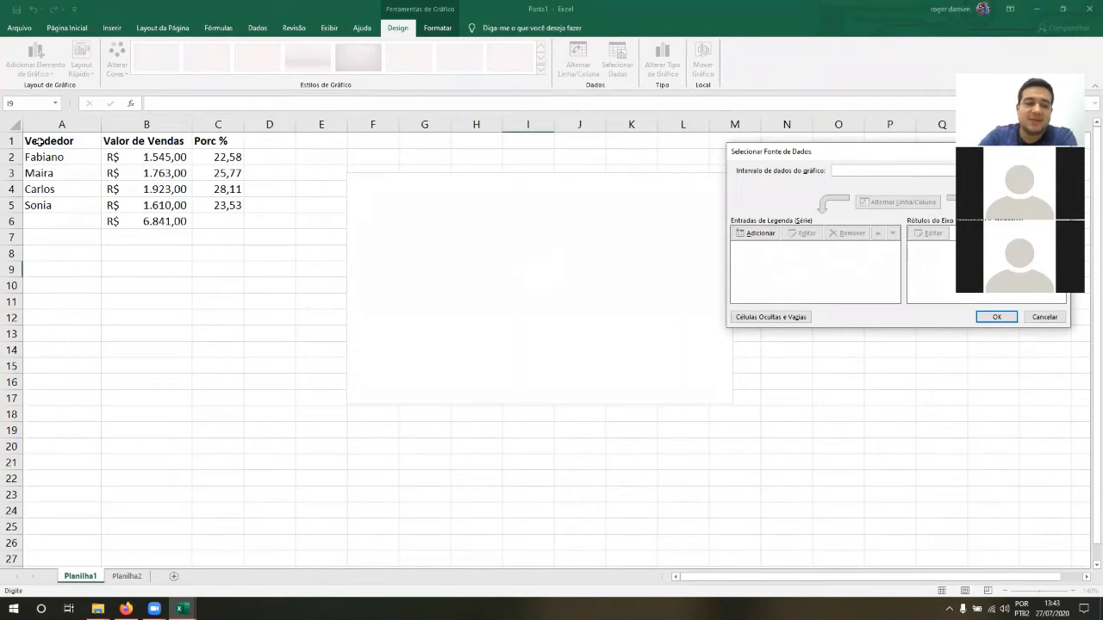
left_click_drag(45, 145, 116, 205)
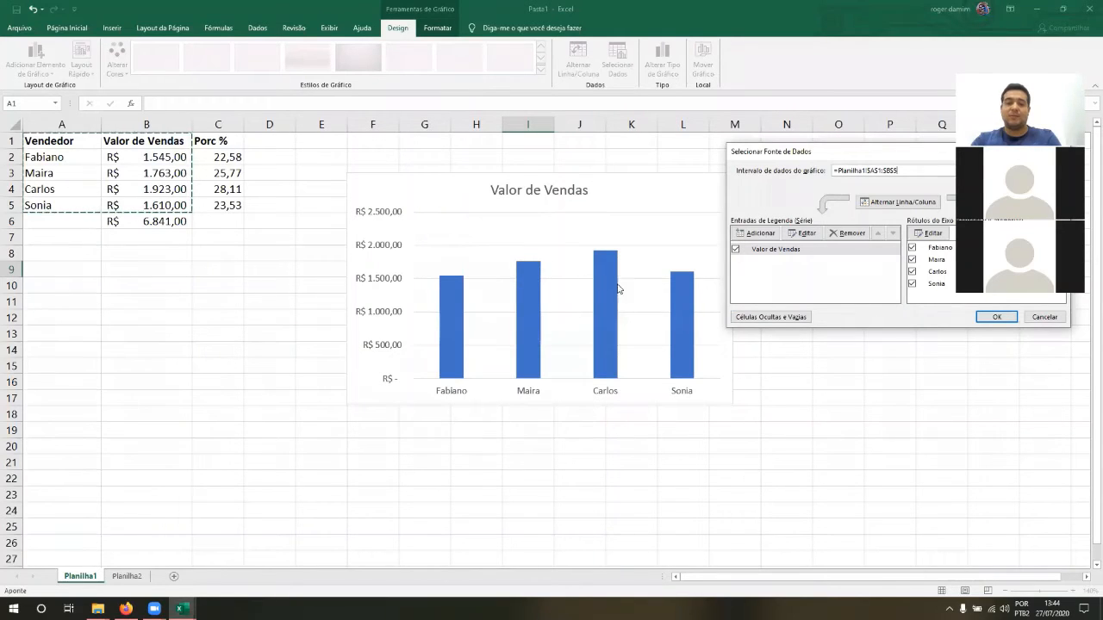
left_click(987, 317)
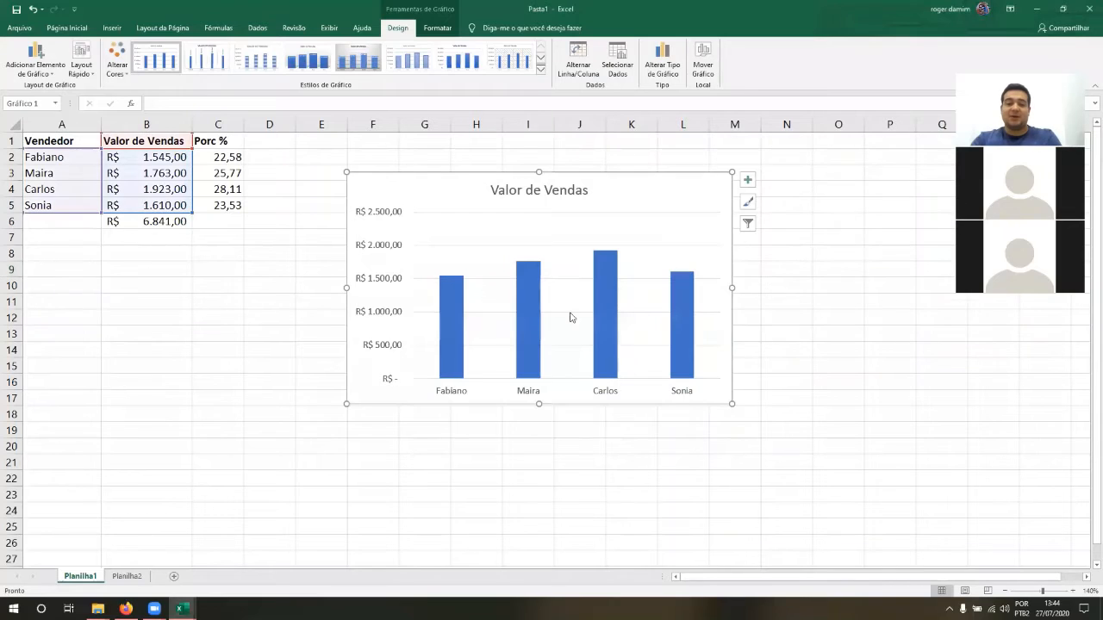
Move the chart up to row 1 beside the table and enlarge it to about 18.2 cm wide and 11 cm high.
left_click(544, 193)
left_click_drag(504, 168, 545, 139)
left_click(481, 184)
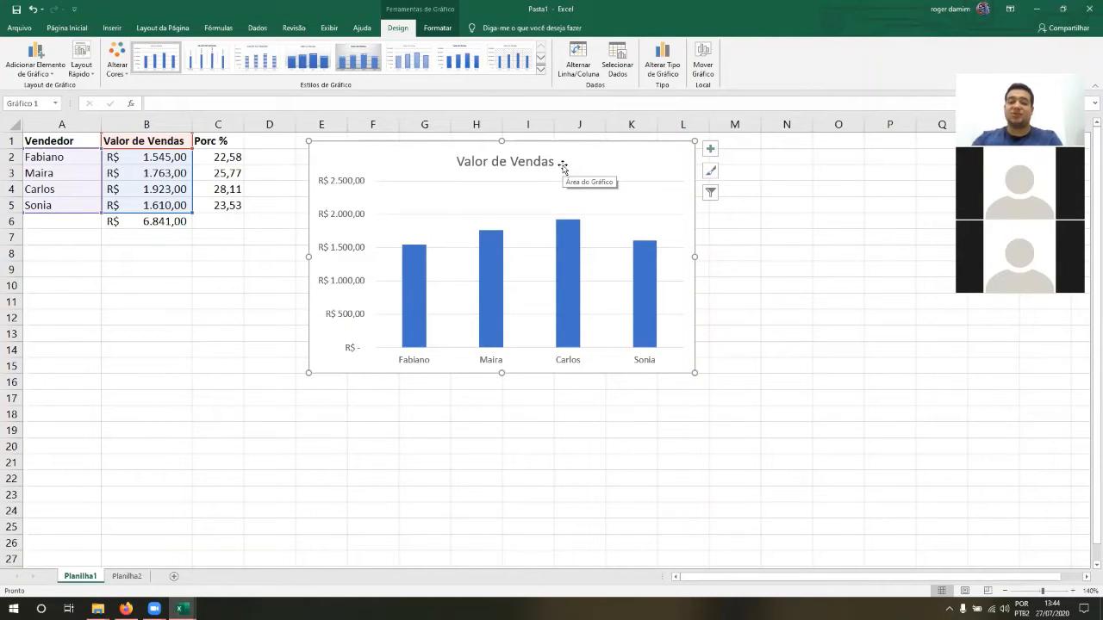
left_click_drag(696, 373, 862, 474)
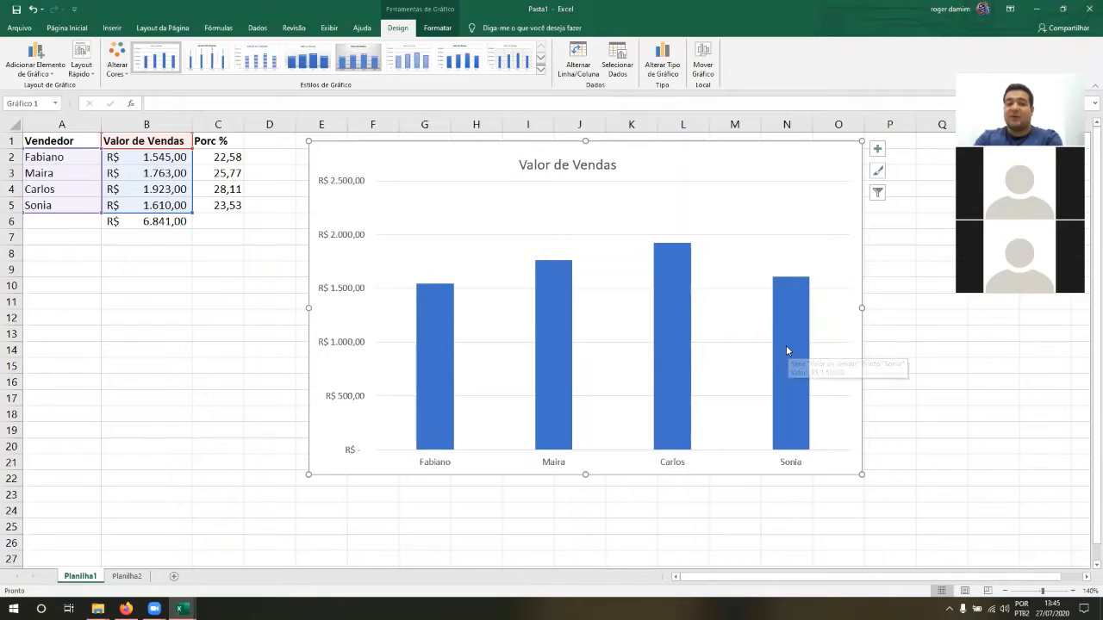
Change the sales chart's type to a pie chart (Pizza).
left_click(425, 31)
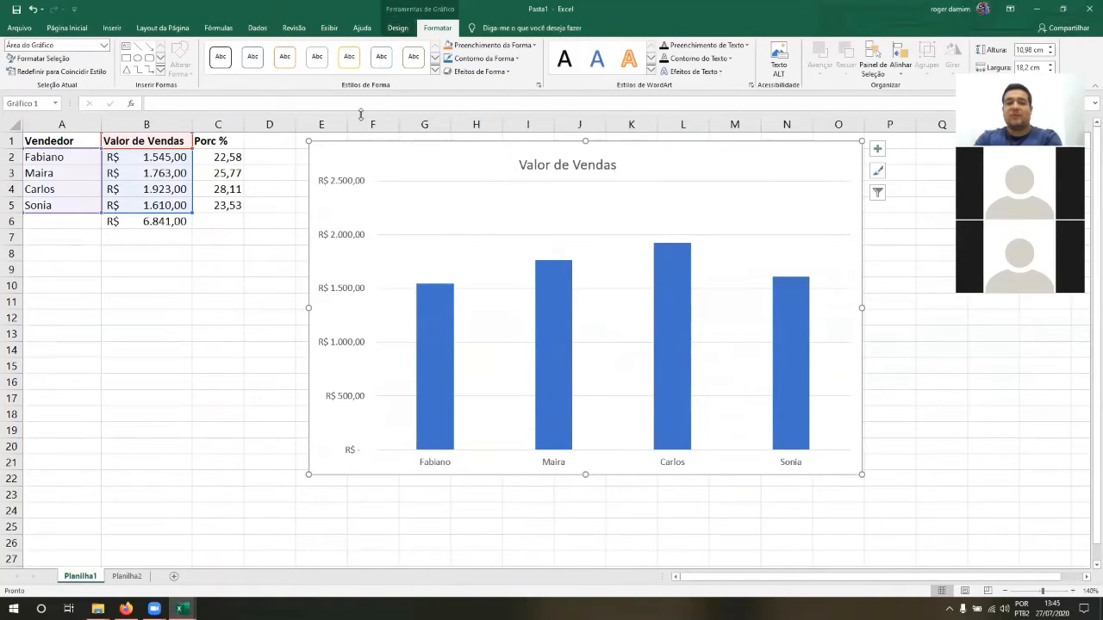
left_click(397, 27)
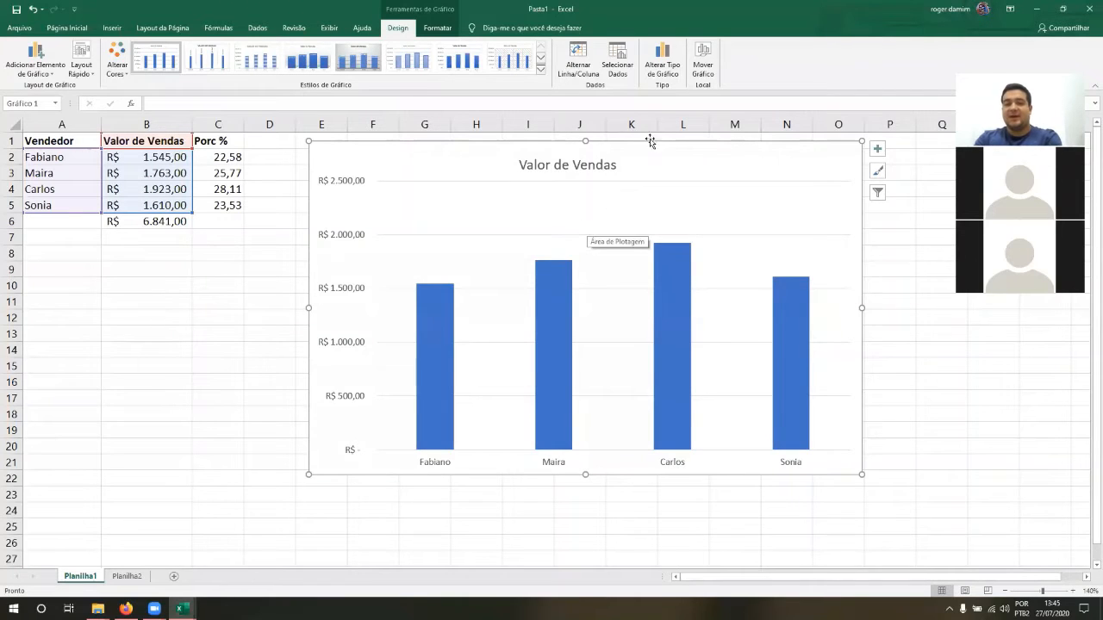
left_click(665, 74)
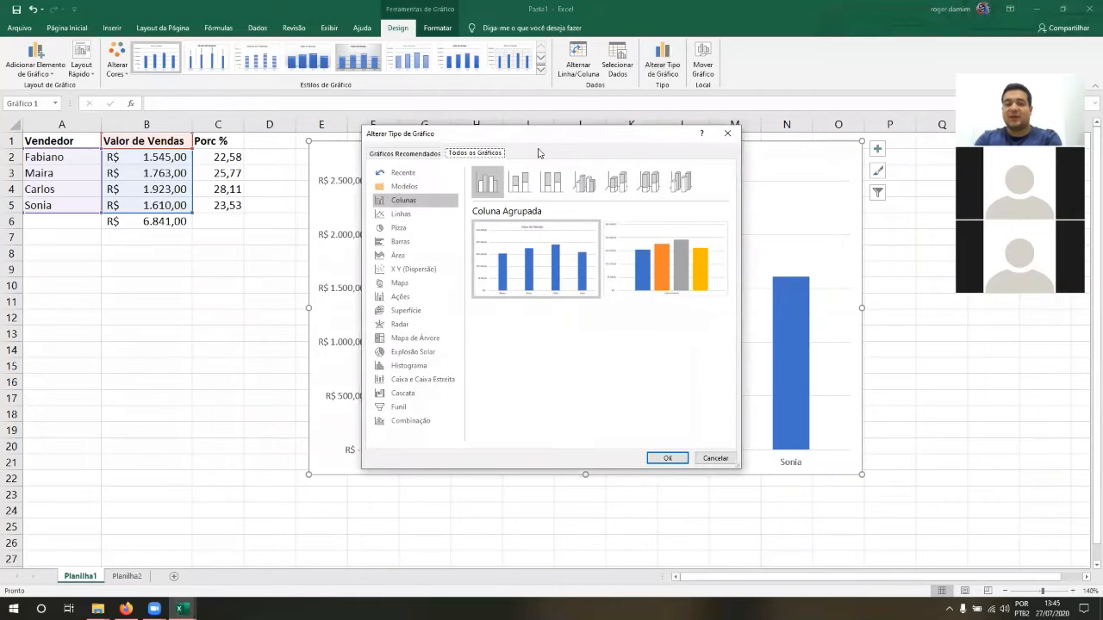
left_click(397, 228)
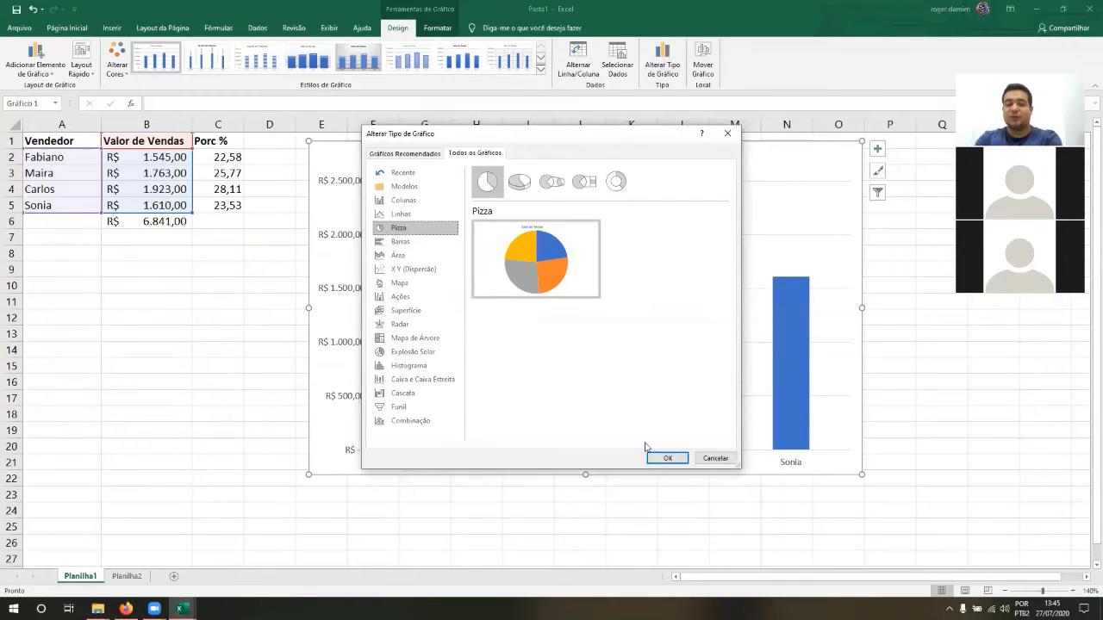
left_click(666, 458)
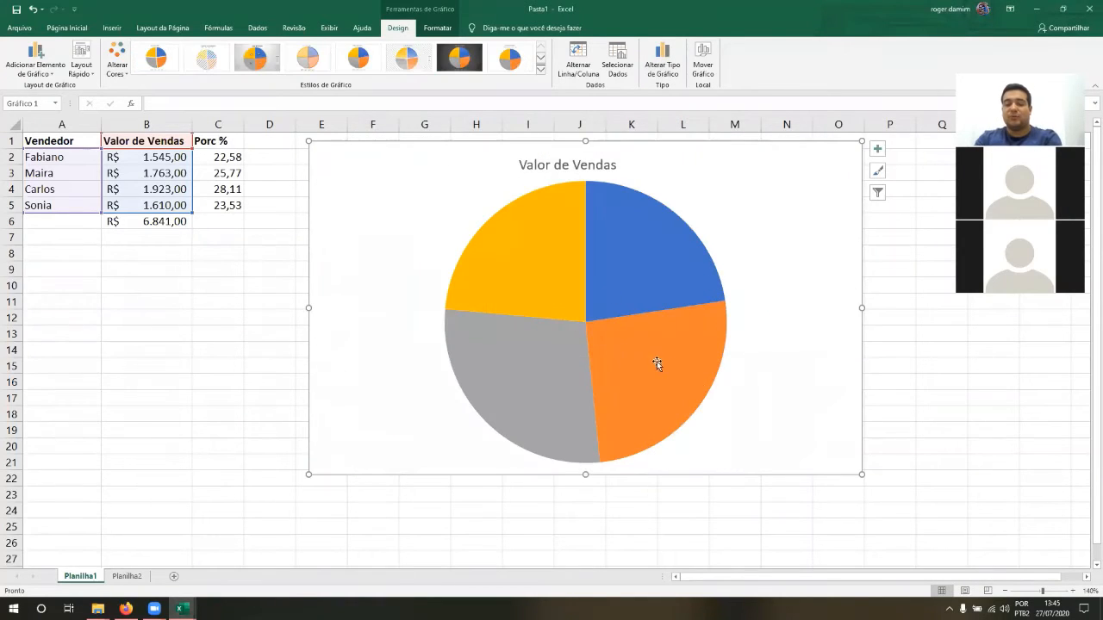
Change the pie chart's type to a line chart (Linha).
mouse_move(554, 262)
left_click(661, 65)
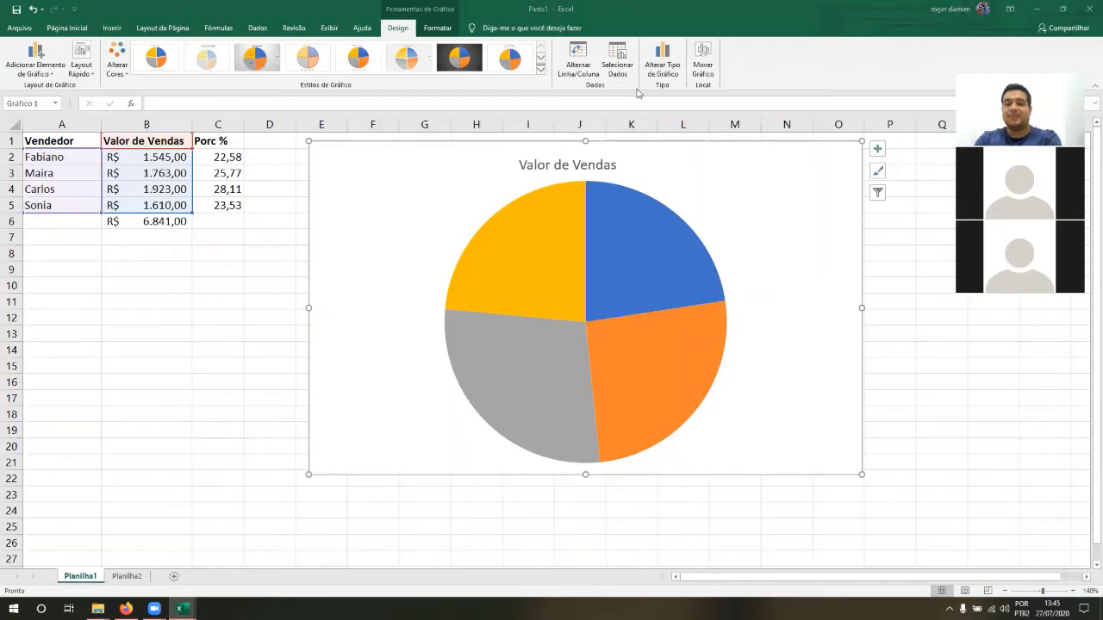
left_click(429, 218)
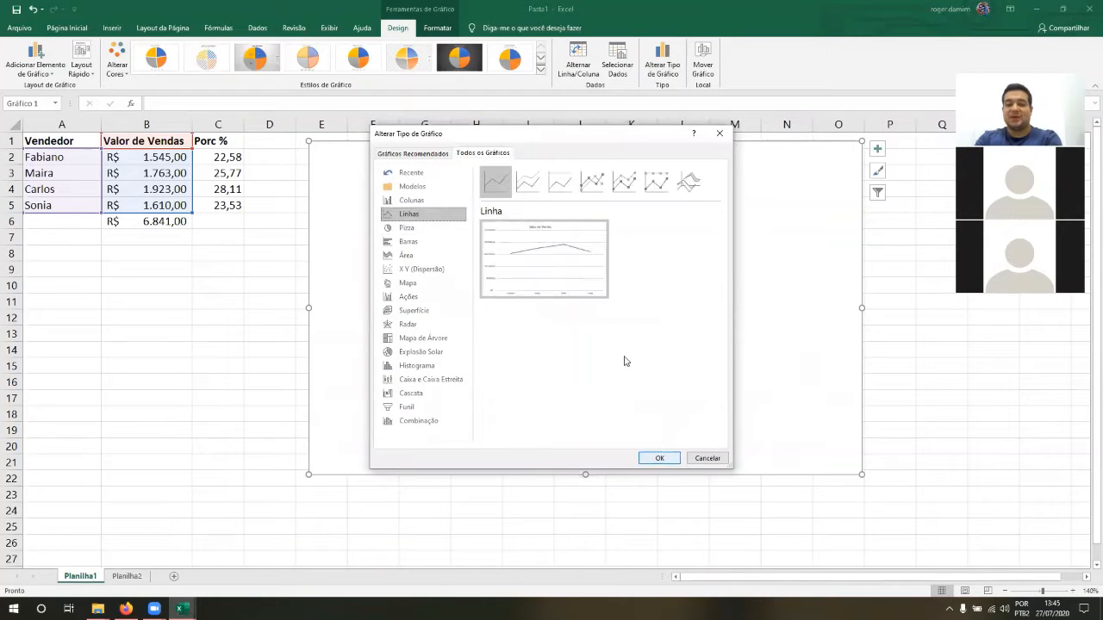
left_click(647, 463)
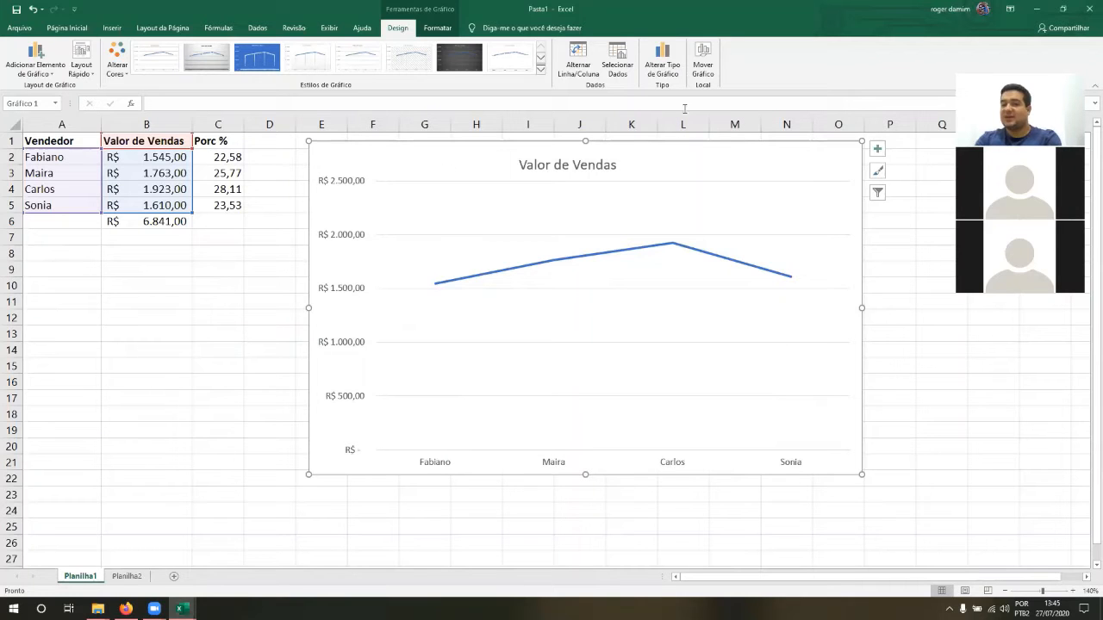
Compare the 3D and stacked column variants, and change the line chart back to clustered column (Coluna Agrupada).
left_click(663, 67)
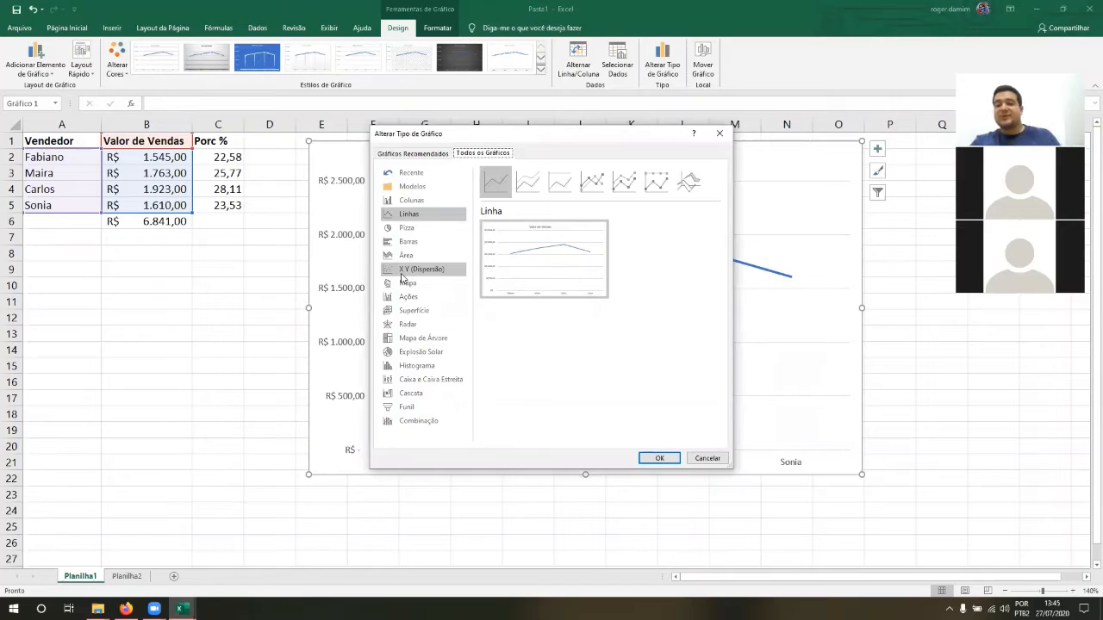
left_click(411, 200)
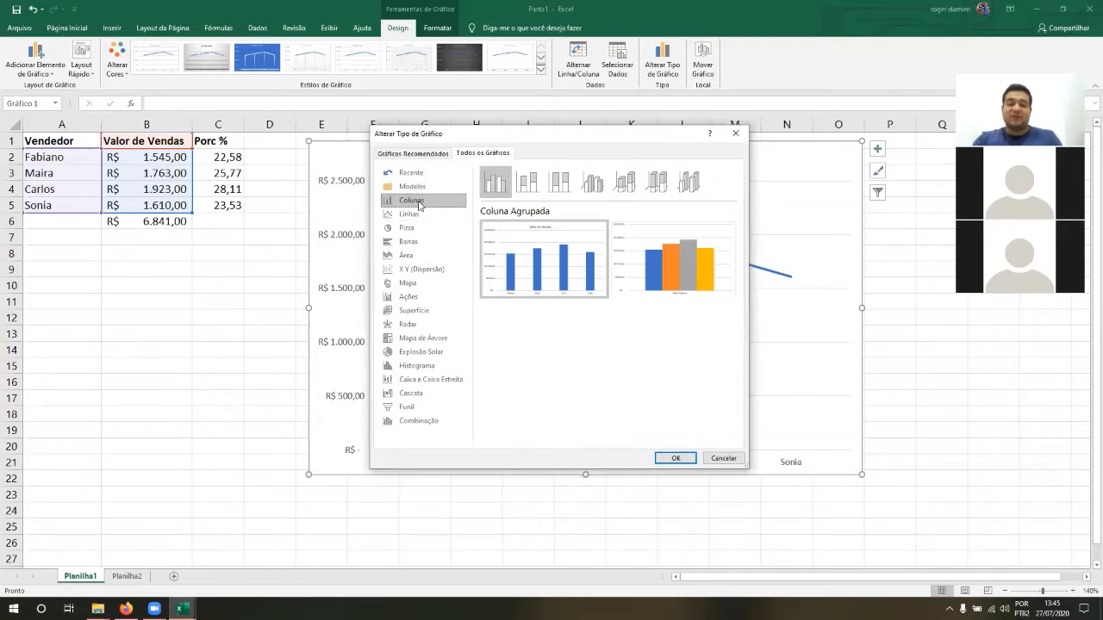
left_click(593, 183)
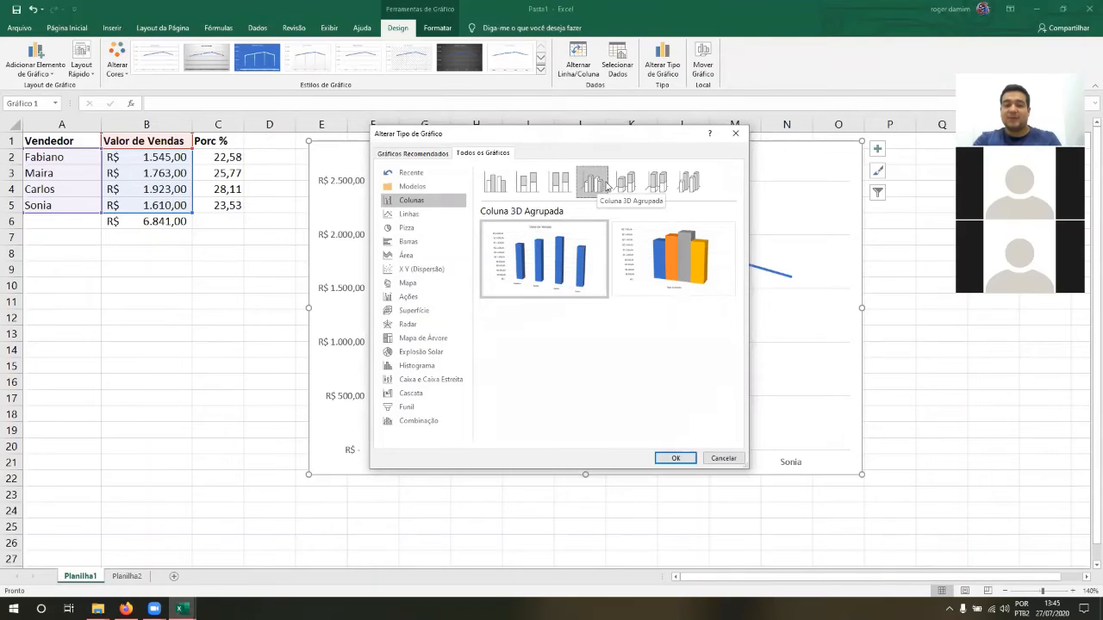
left_click(630, 187)
left_click(658, 186)
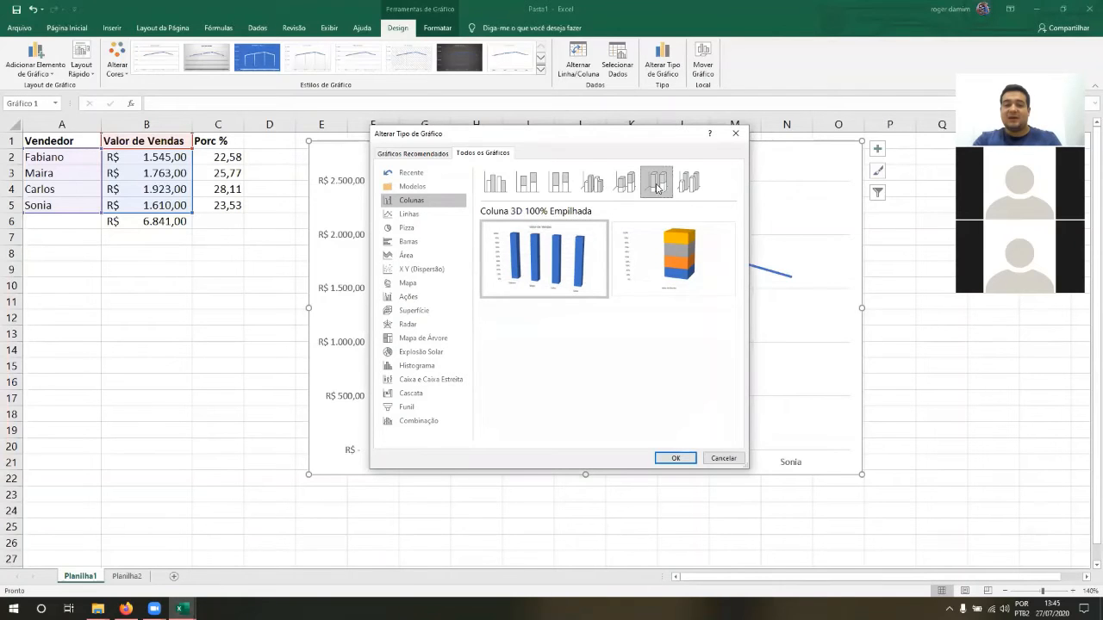
left_click(527, 183)
left_click(502, 186)
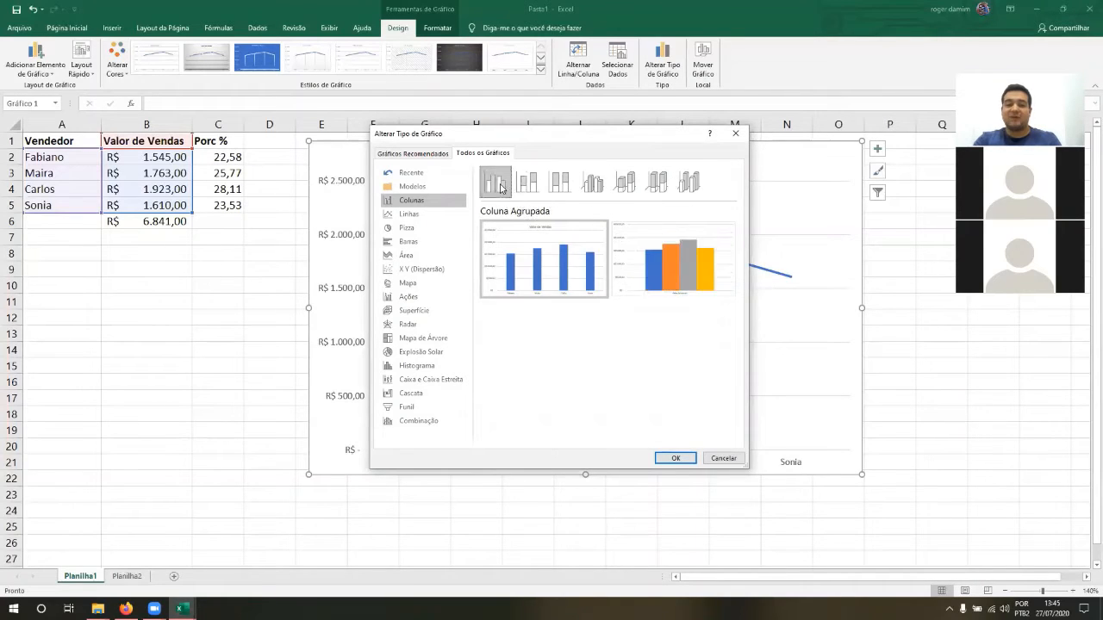
left_click(674, 458)
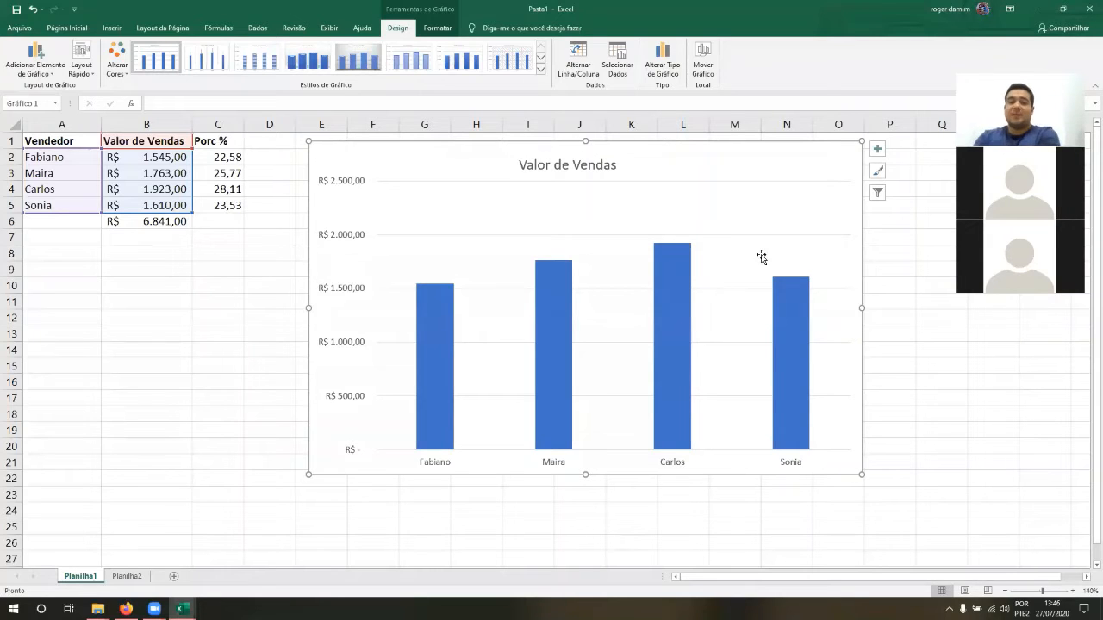
Replace the chart's data range with A1:C5 on Planilha1 so the Porc % column is included.
left_click(614, 65)
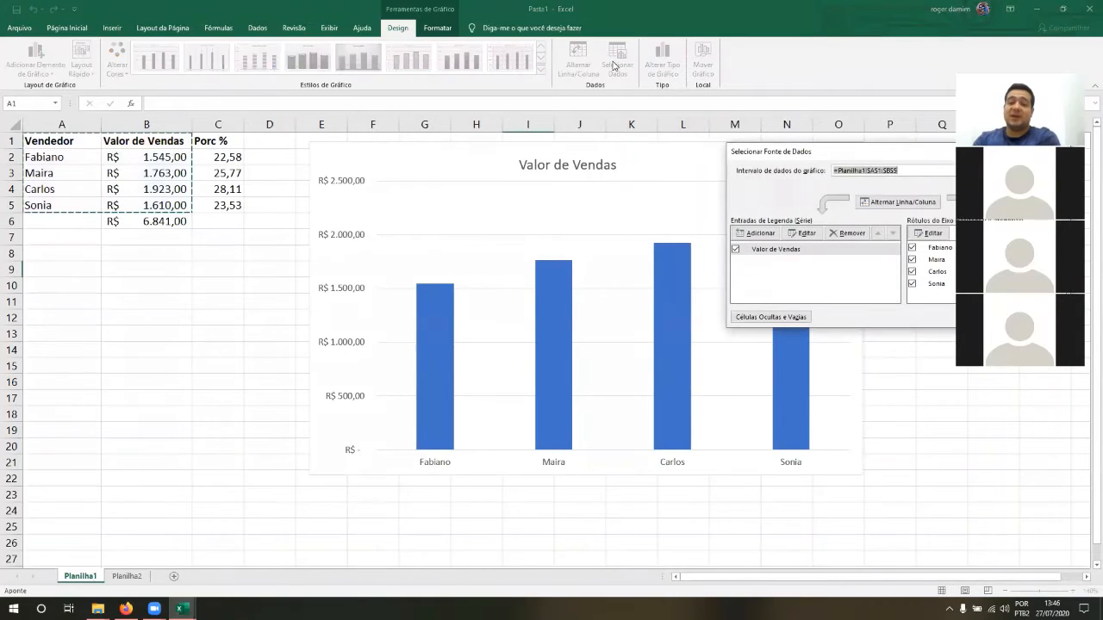
left_click_drag(791, 151, 715, 162)
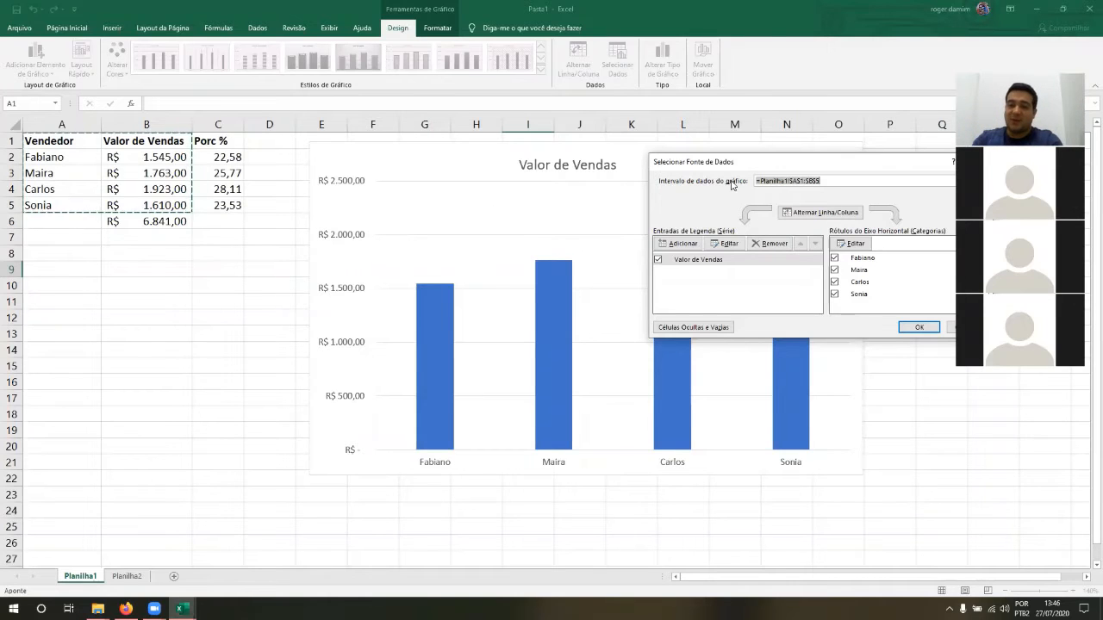
left_click(813, 181)
key("ctrl+a")
key("BackSpace")
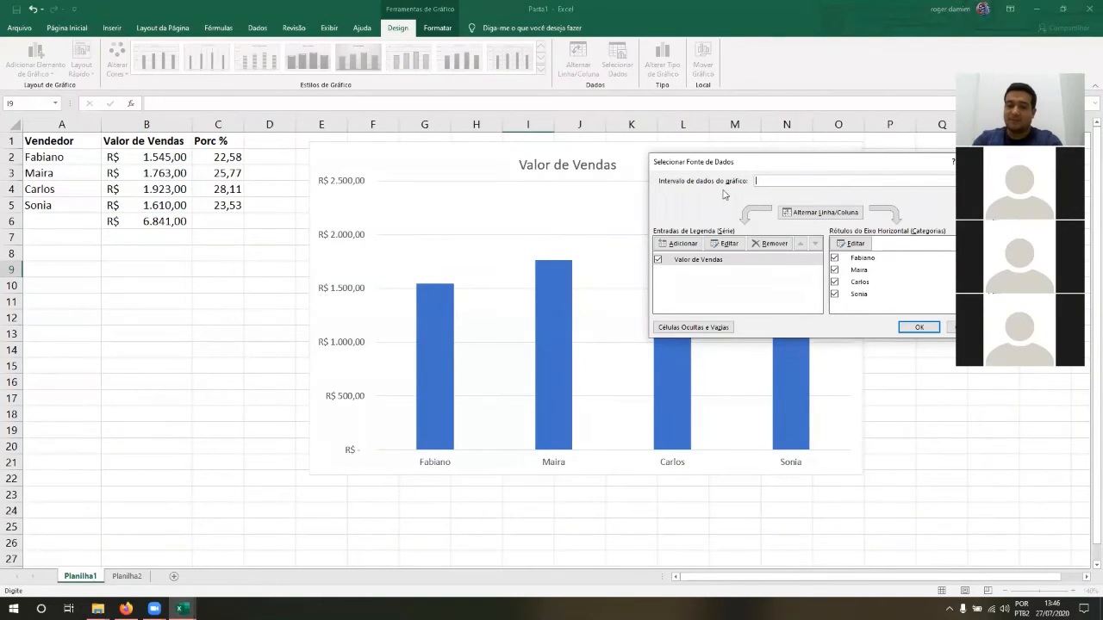
left_click_drag(37, 141, 219, 207)
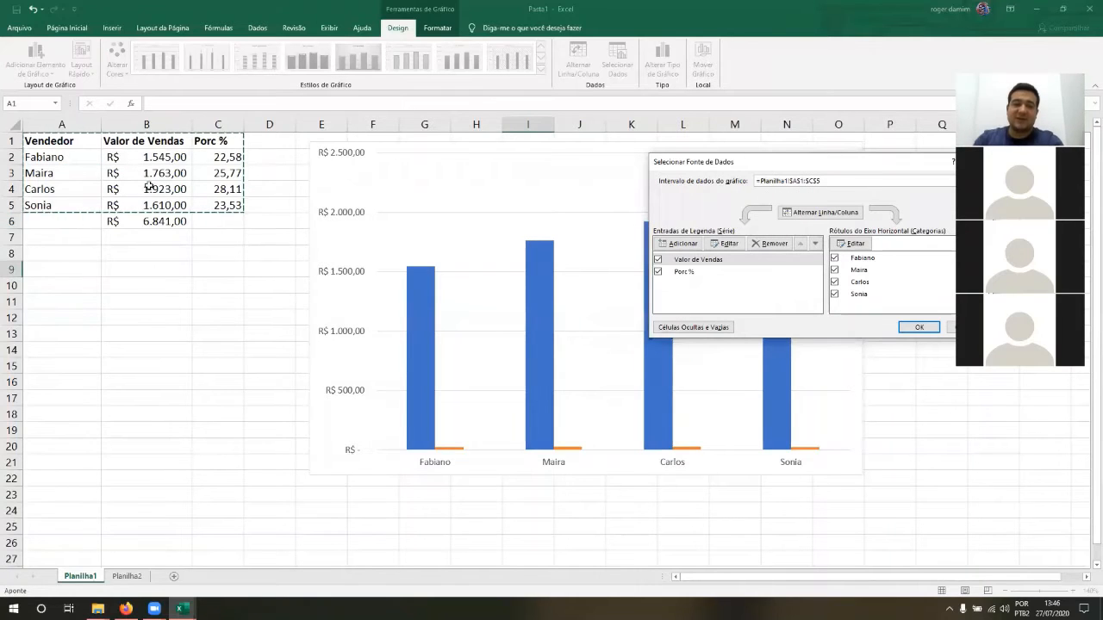
left_click(918, 327)
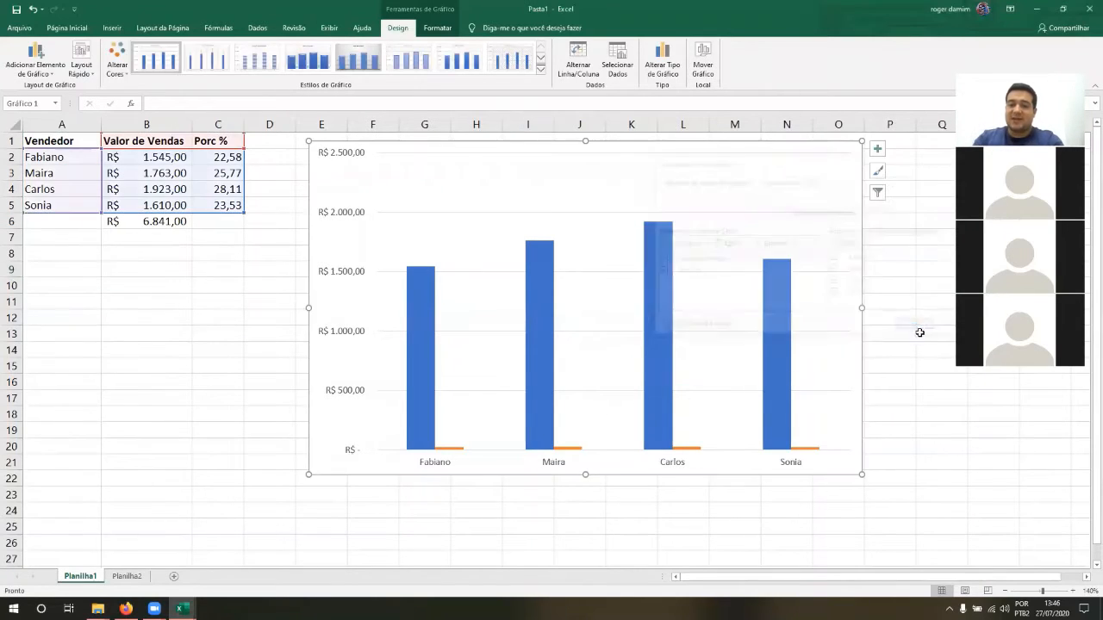
Select the Porc % series to inspect it, and change the chart's type to stacked column (Coluna Empilhada).
left_click(451, 449)
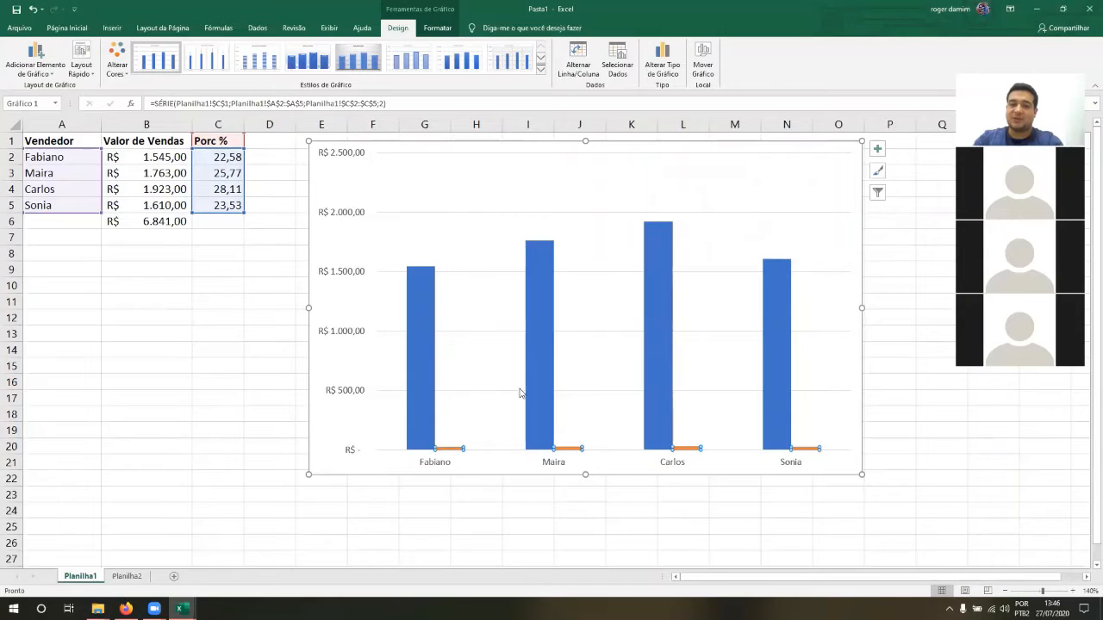
left_click(591, 340)
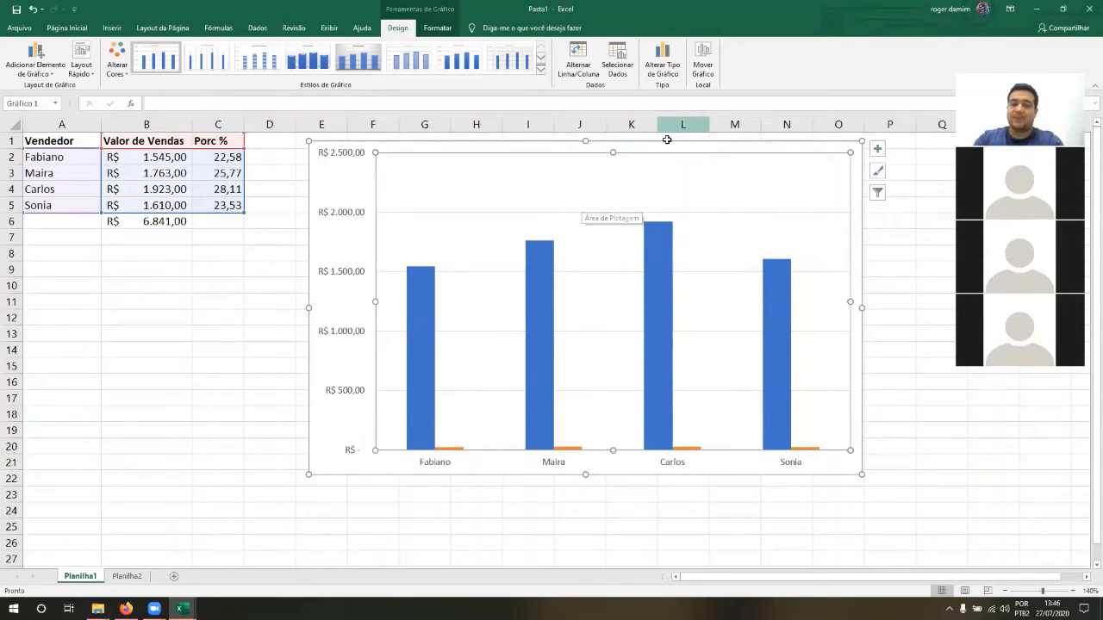
left_click(698, 144)
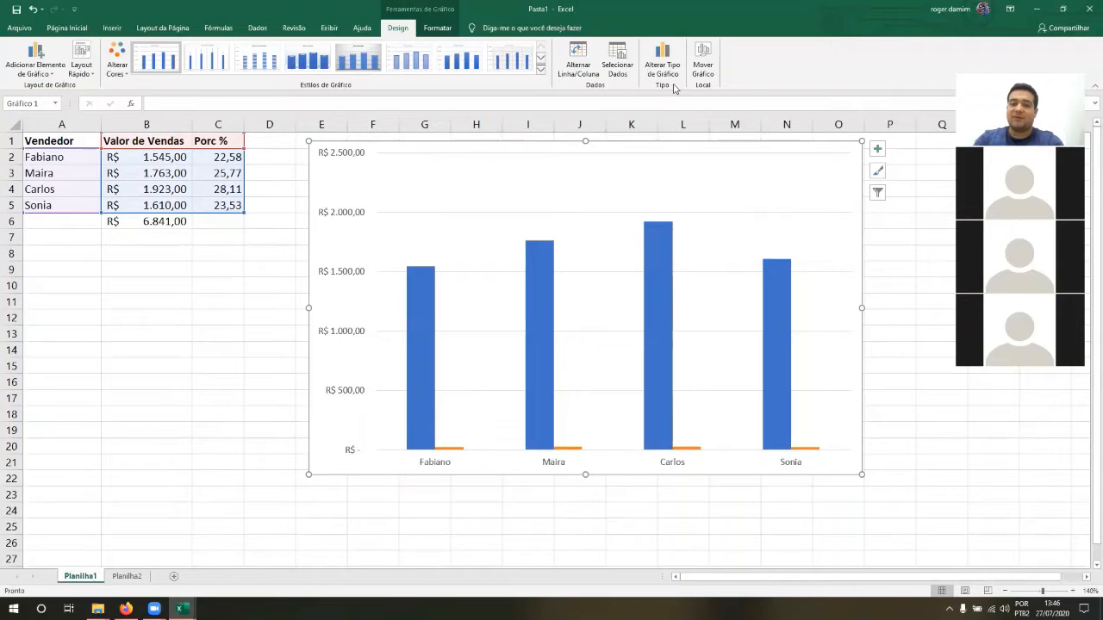
left_click(666, 76)
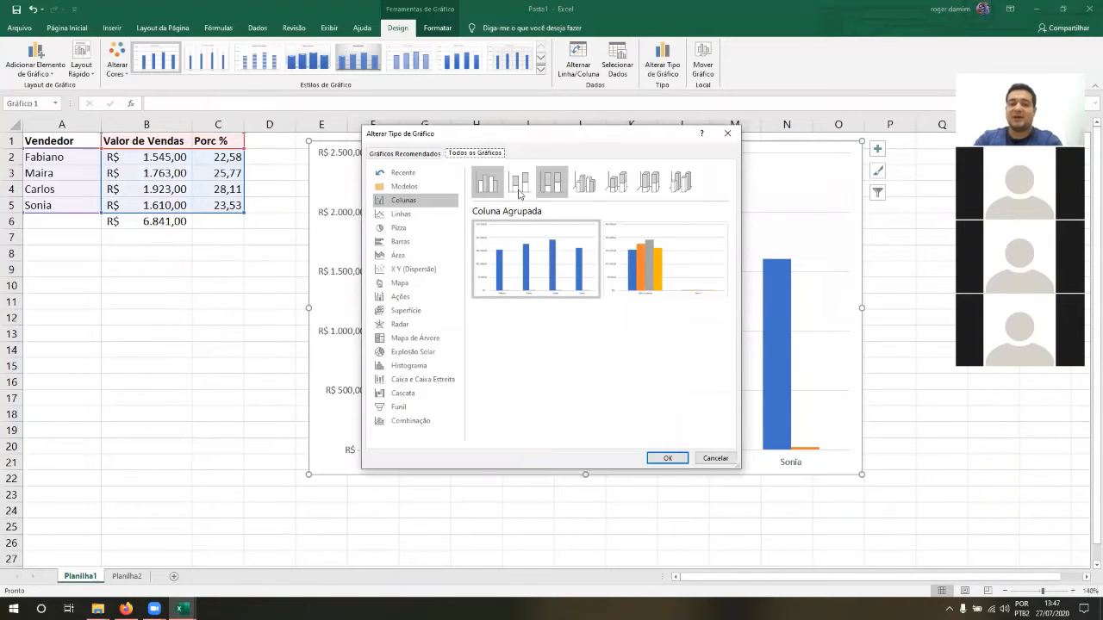
left_click(521, 189)
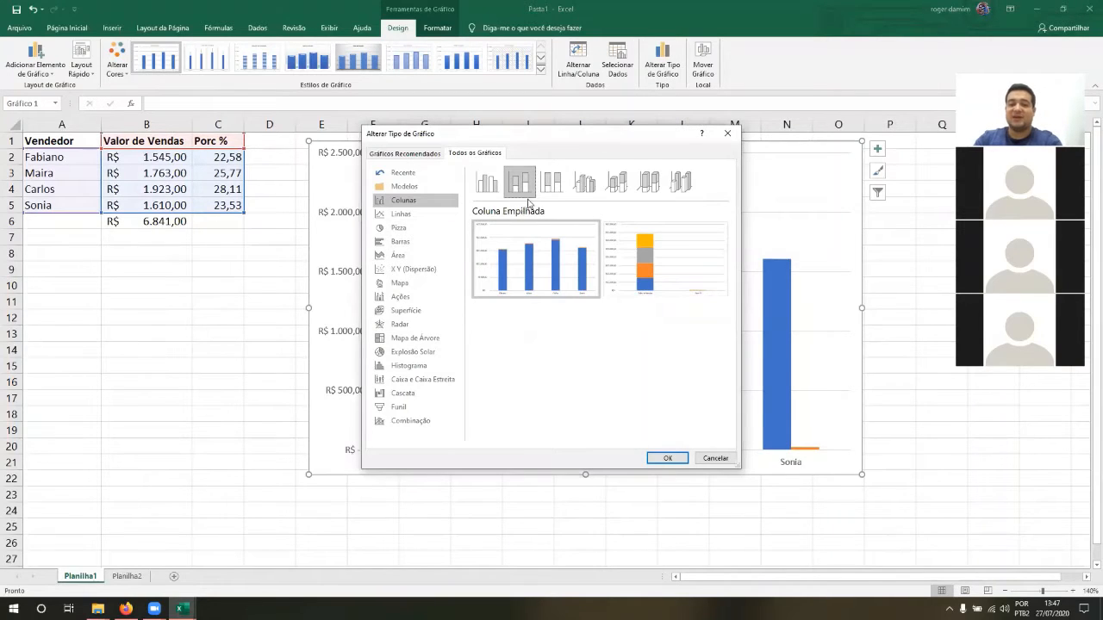
left_click(666, 461)
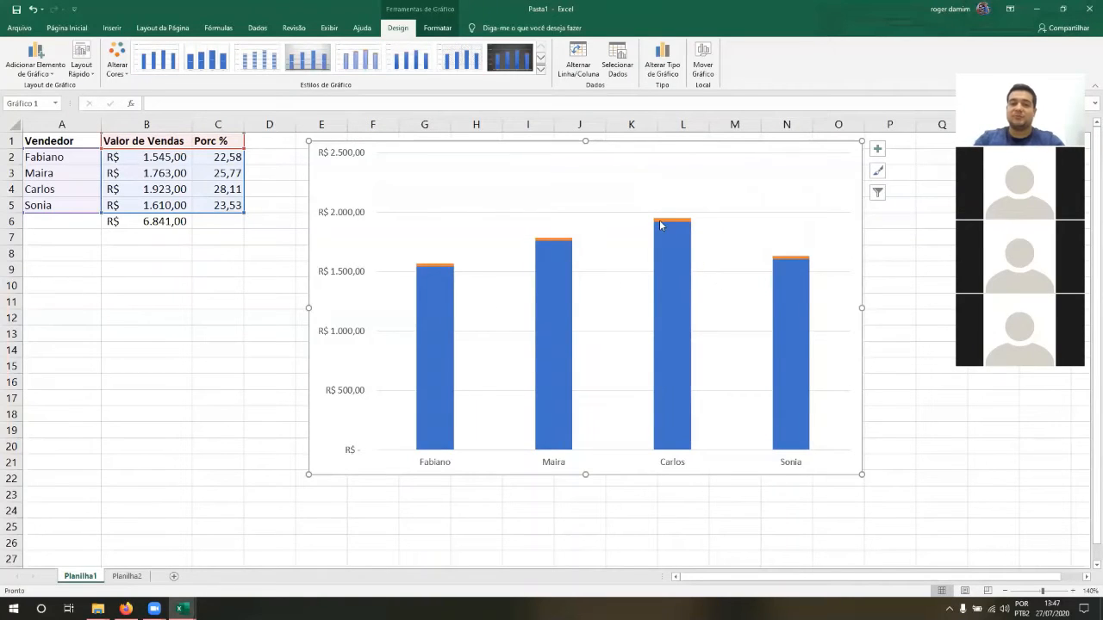
Change the stacked chart's type to 100% stacked column (Coluna 100% Empilhada).
left_click(662, 65)
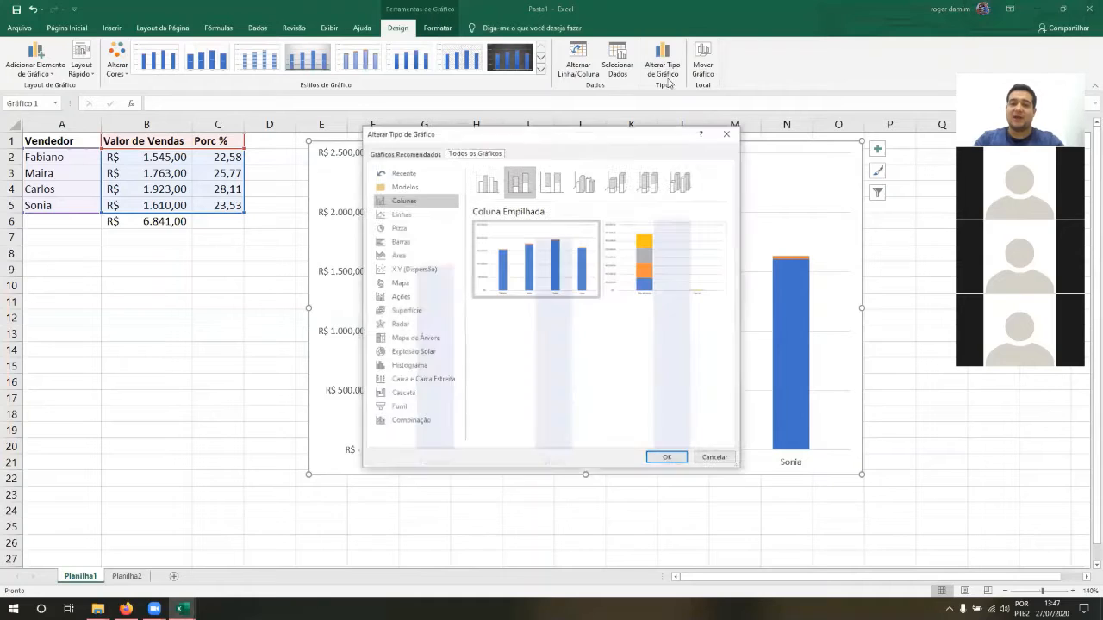
left_click(551, 181)
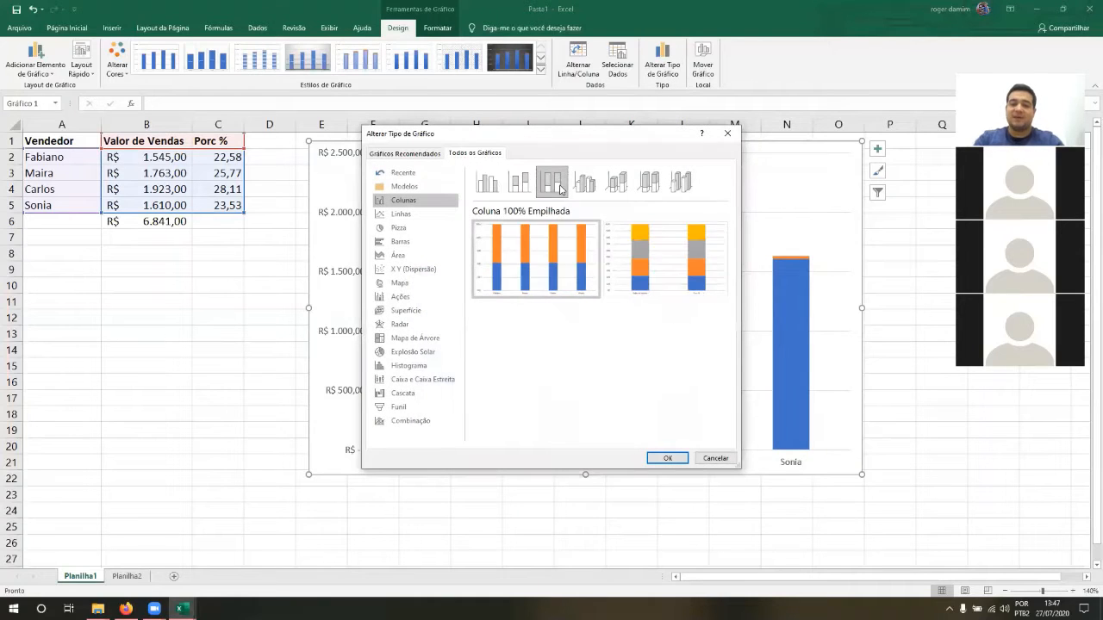
left_click(671, 457)
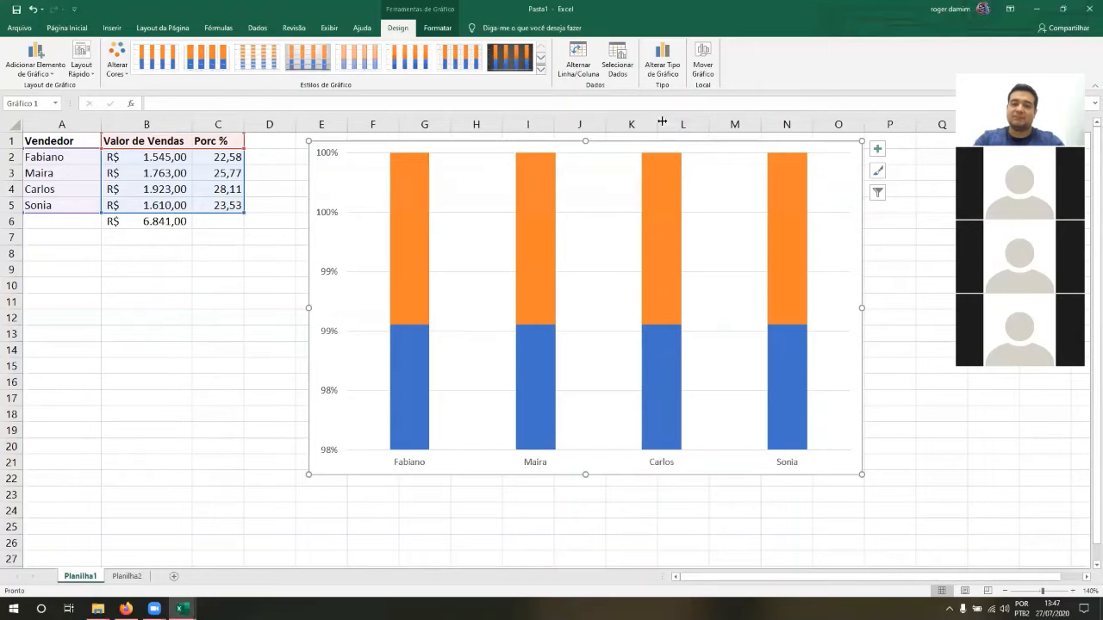
Change the 100% stacked chart back to clustered column (Coluna Agrupada).
left_click(662, 65)
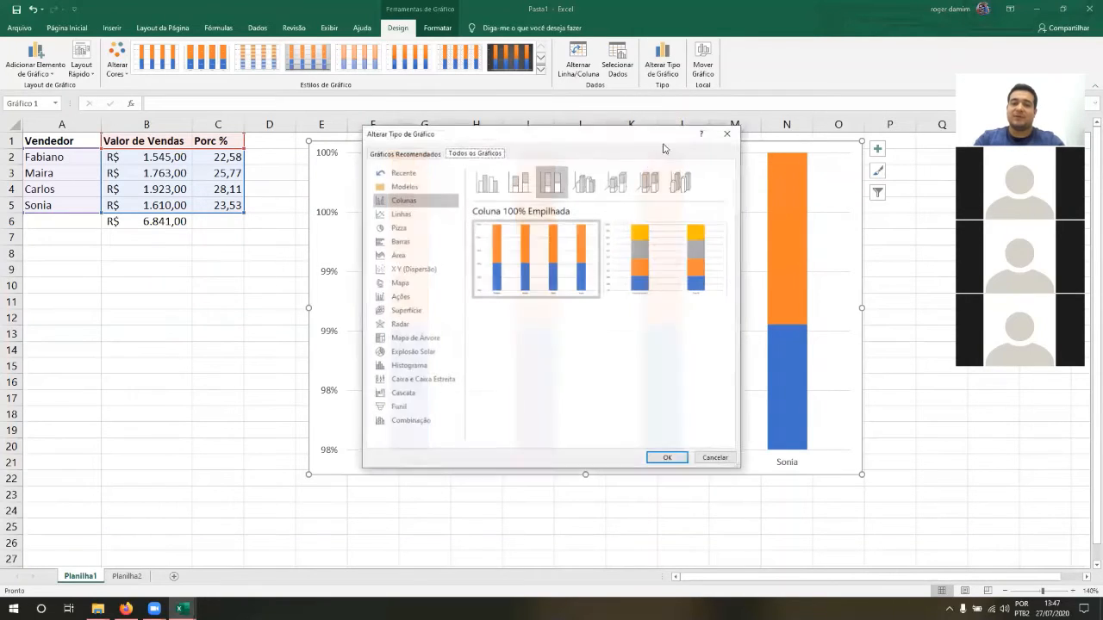
left_click(487, 182)
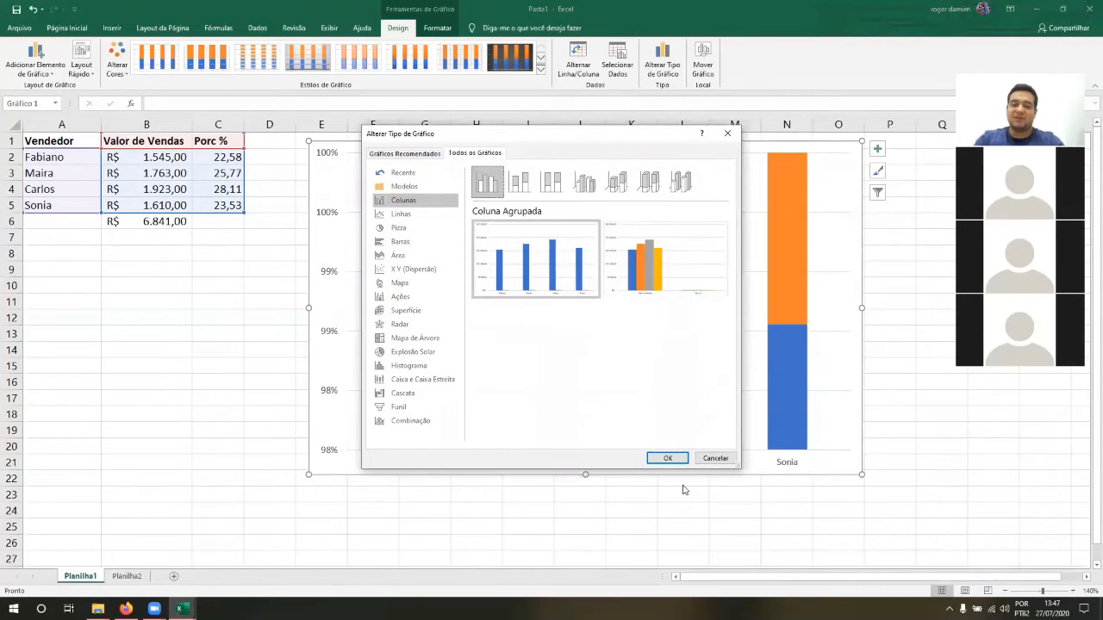
left_click(667, 458)
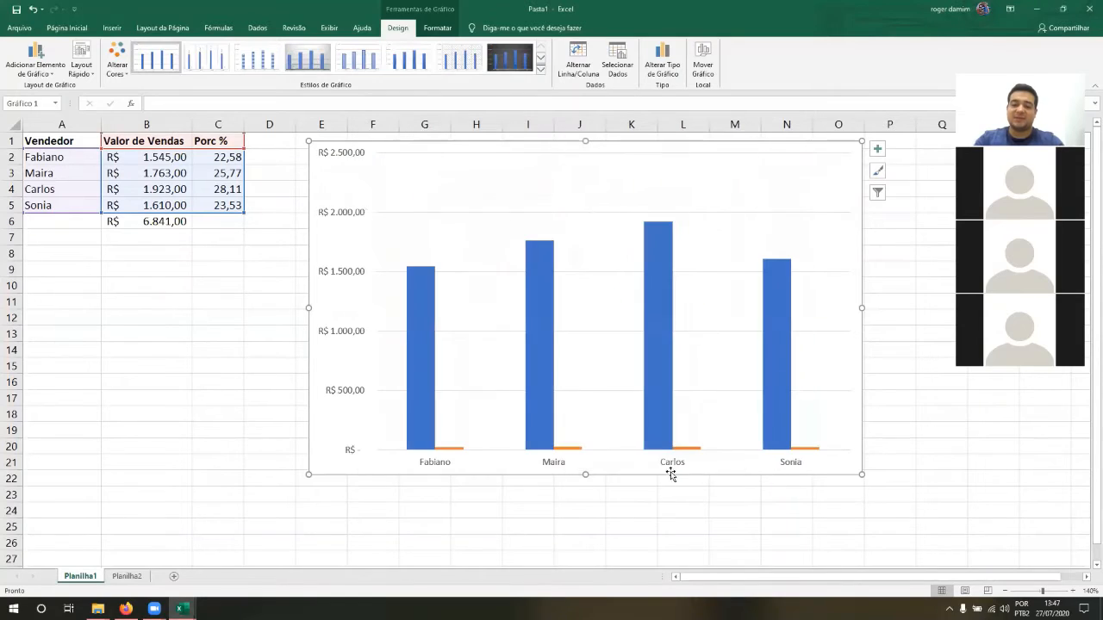
Delete the Porc % series from the chart and inspect the remaining Valor de Vendas columns.
left_click(459, 449)
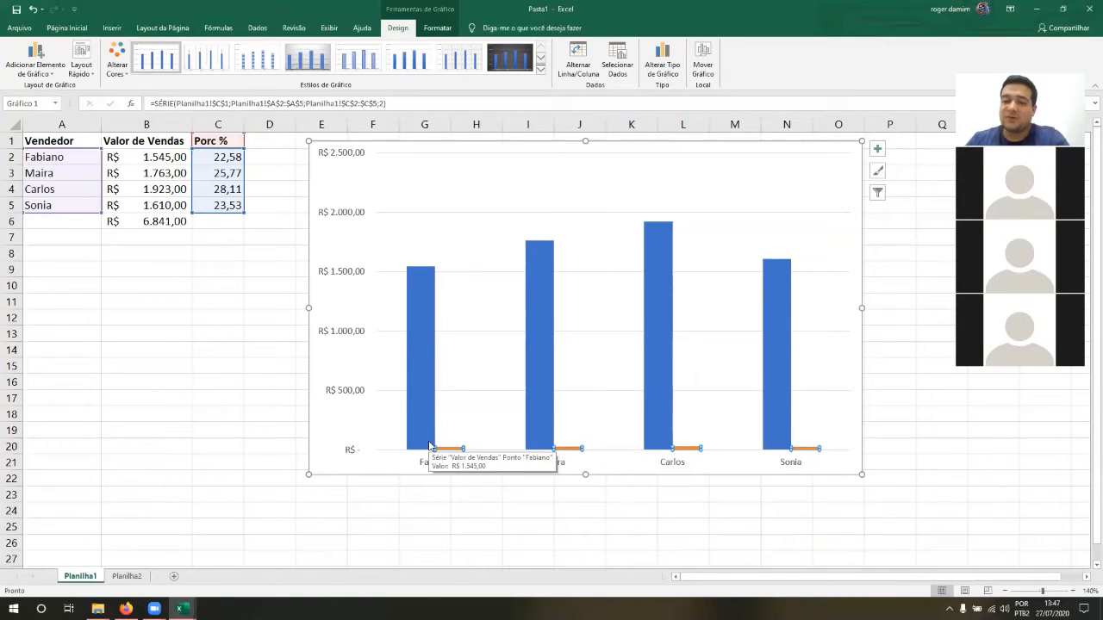
key("Delete")
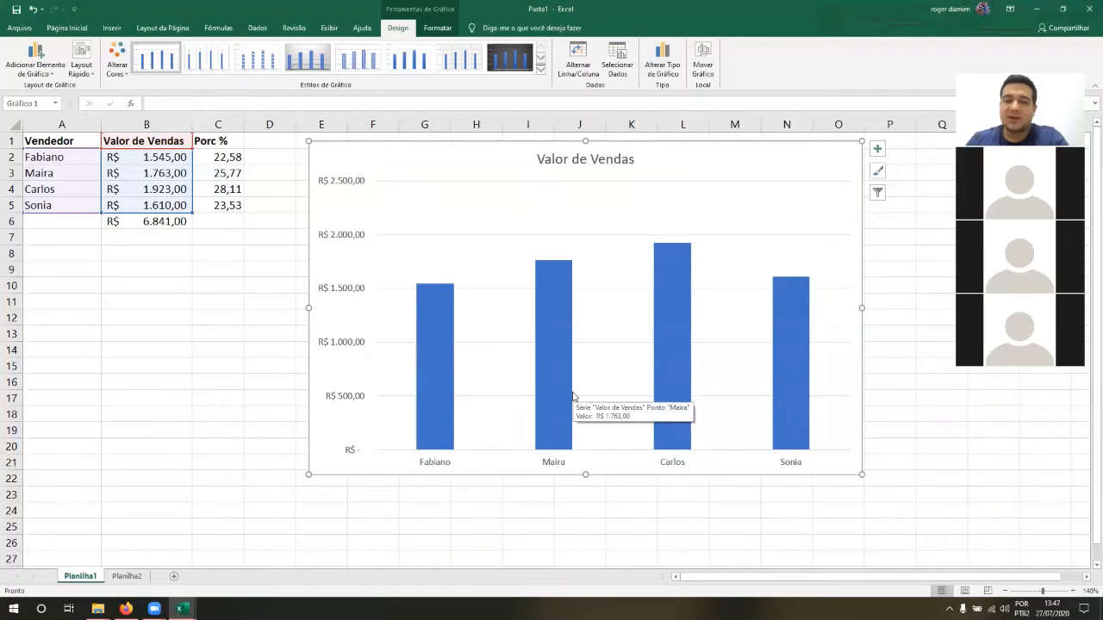
mouse_move(681, 311)
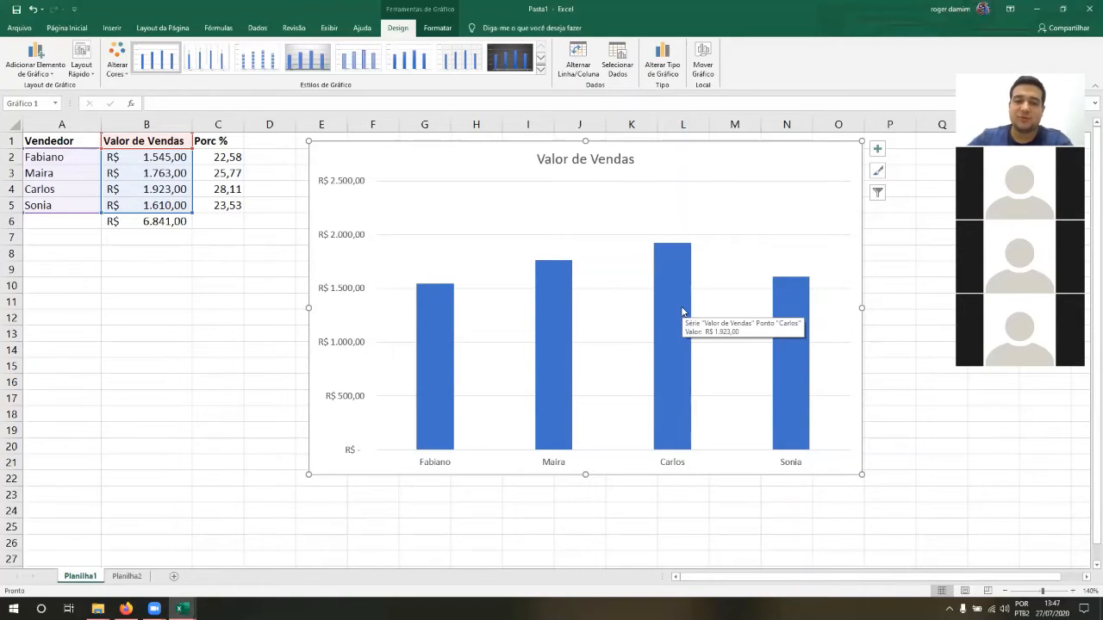
left_click(681, 312)
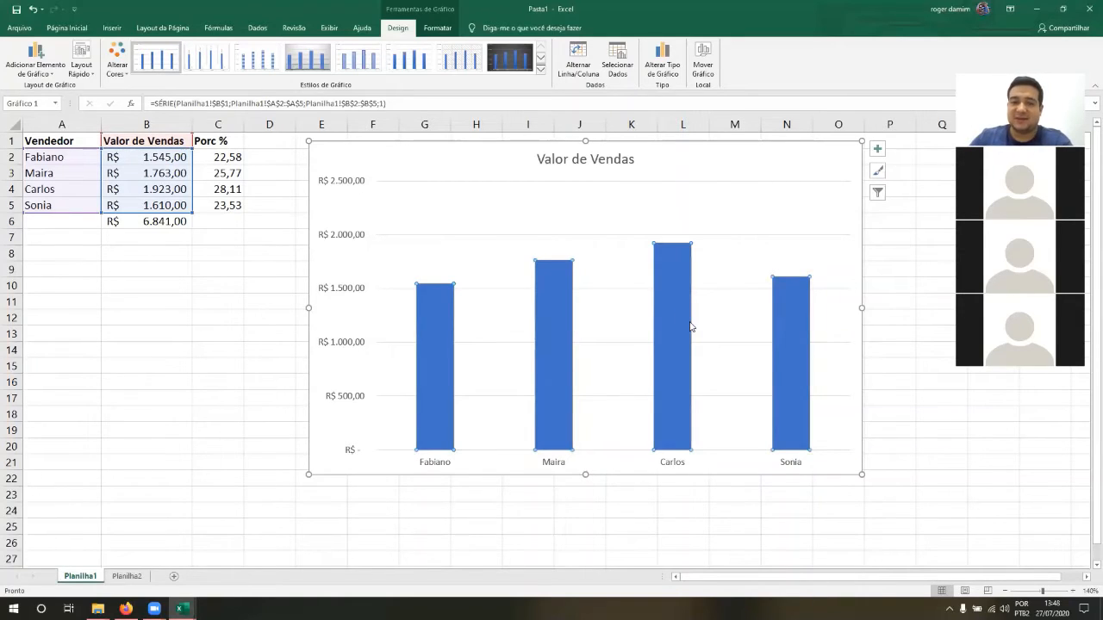
left_click(508, 144)
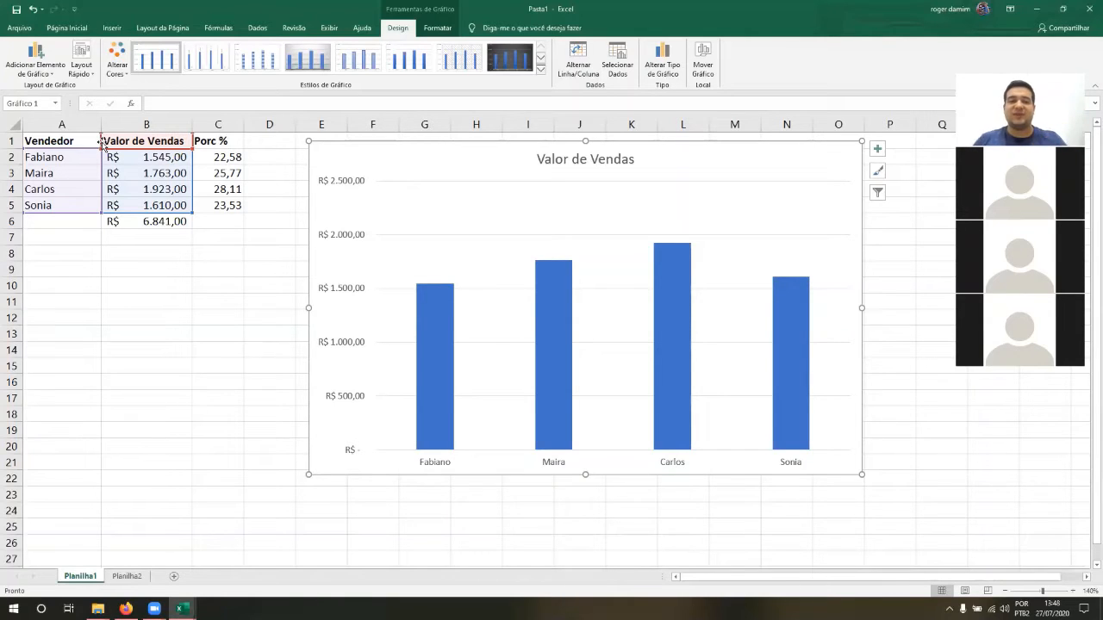
Switch the chart's rows and columns back and forth to compare both layouts, ending with the sellers along the horizontal axis.
left_click(577, 68)
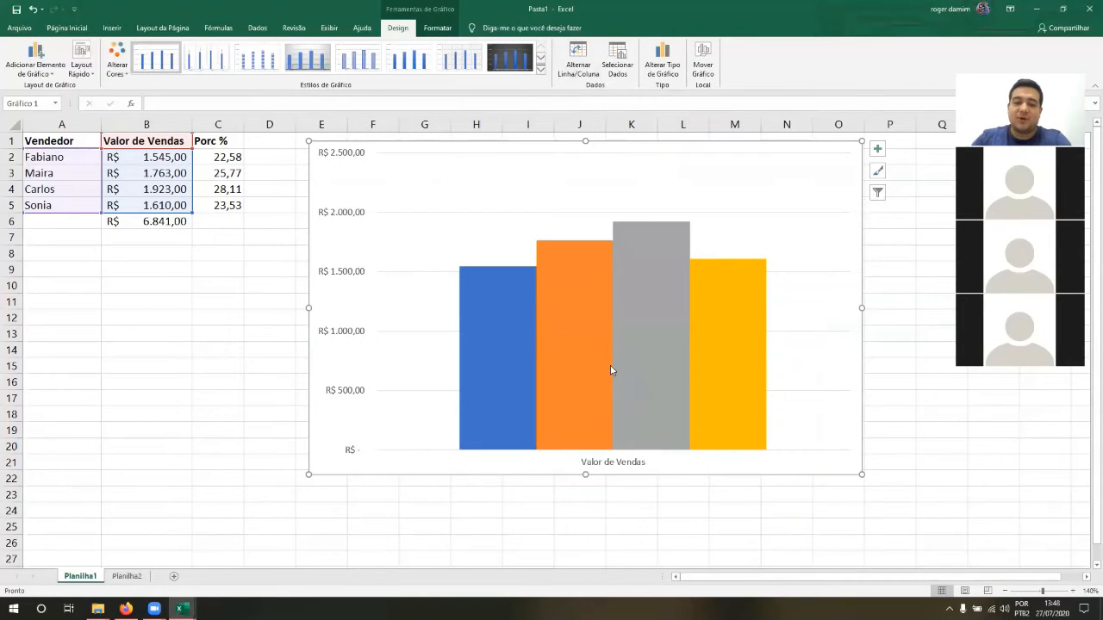
mouse_move(659, 347)
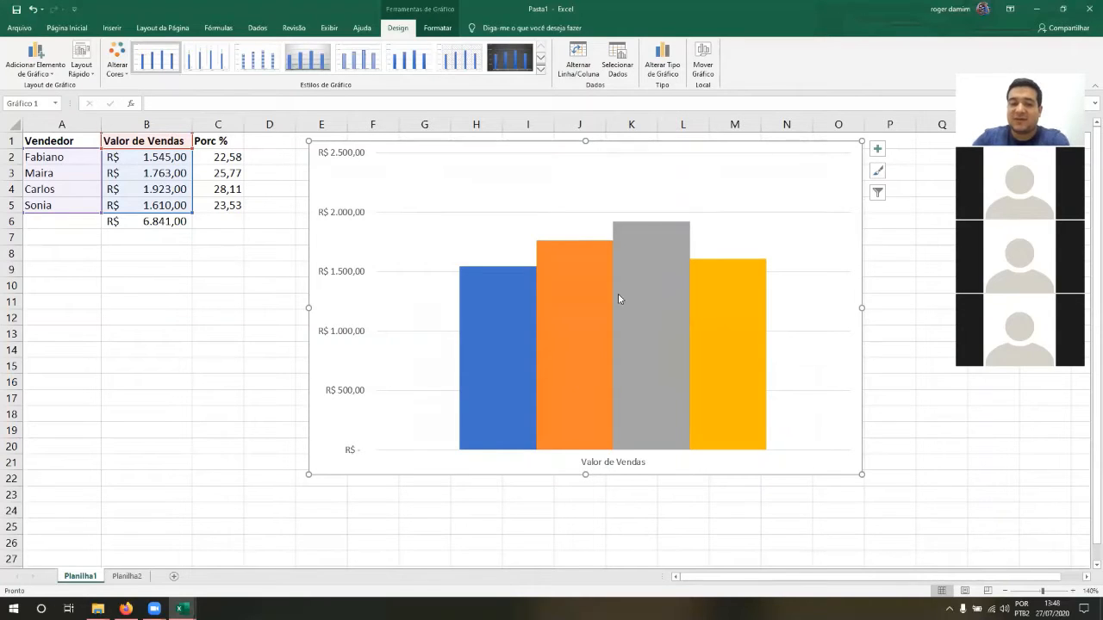
mouse_move(635, 244)
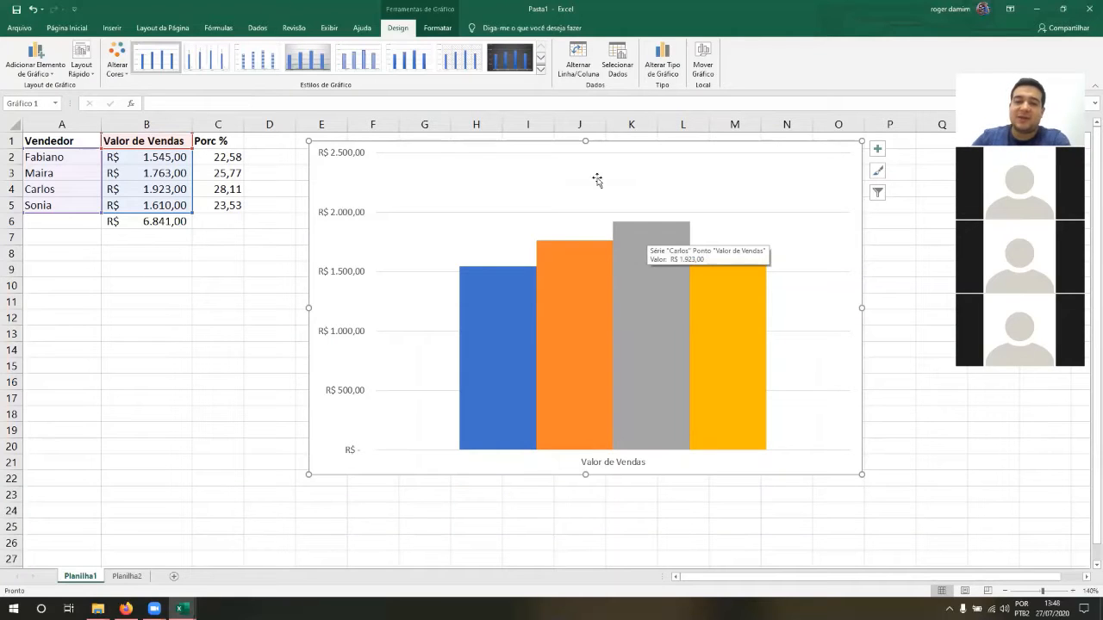
left_click(573, 73)
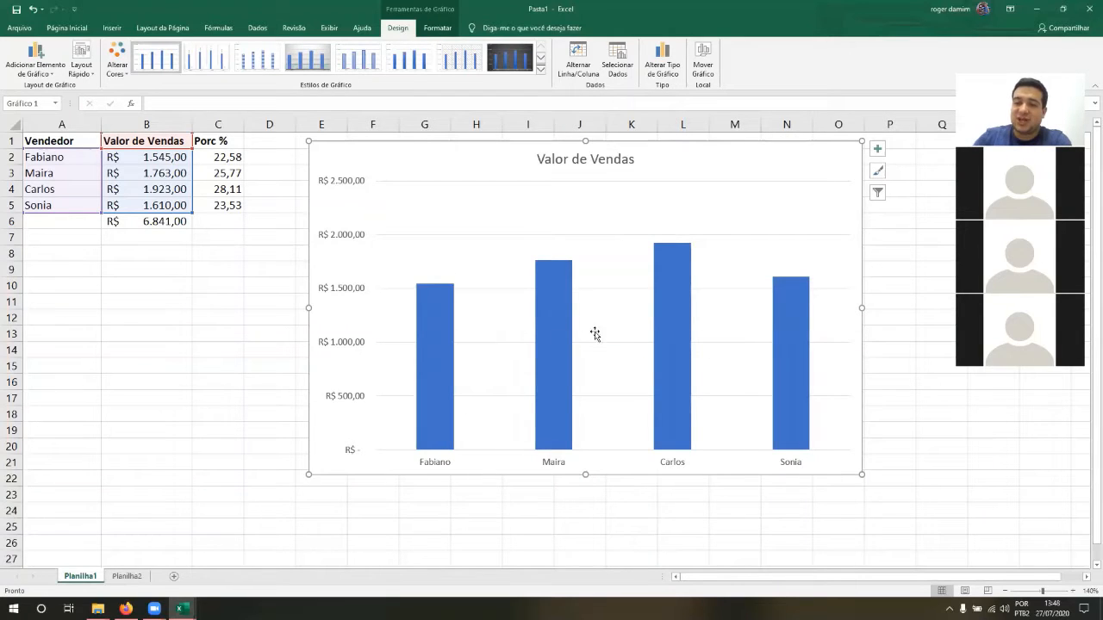
left_click(577, 76)
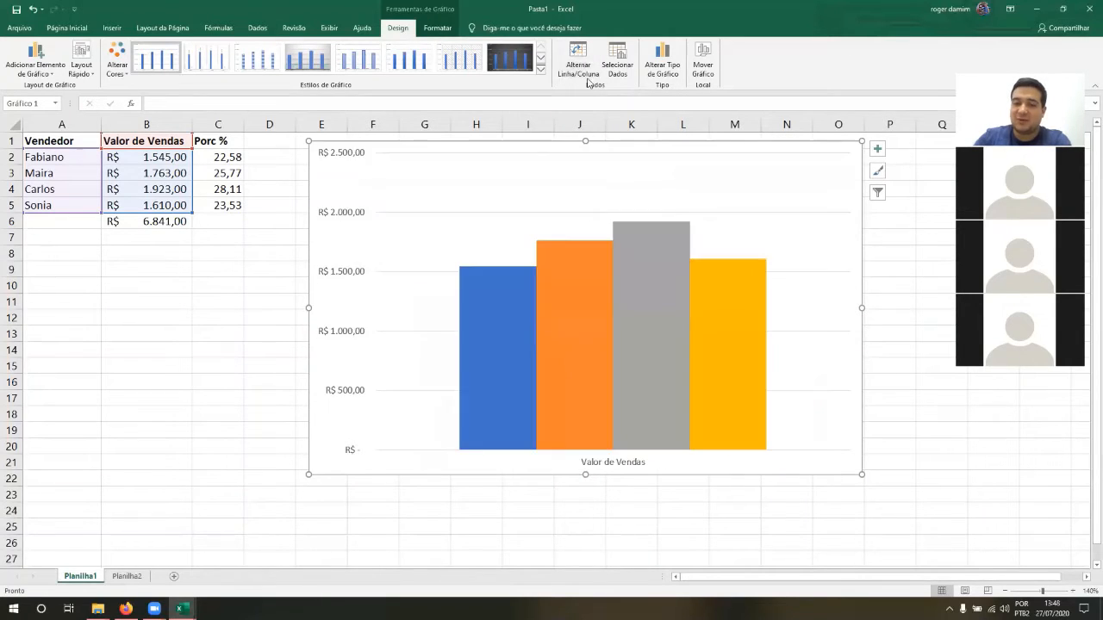
left_click(577, 76)
left_click(577, 75)
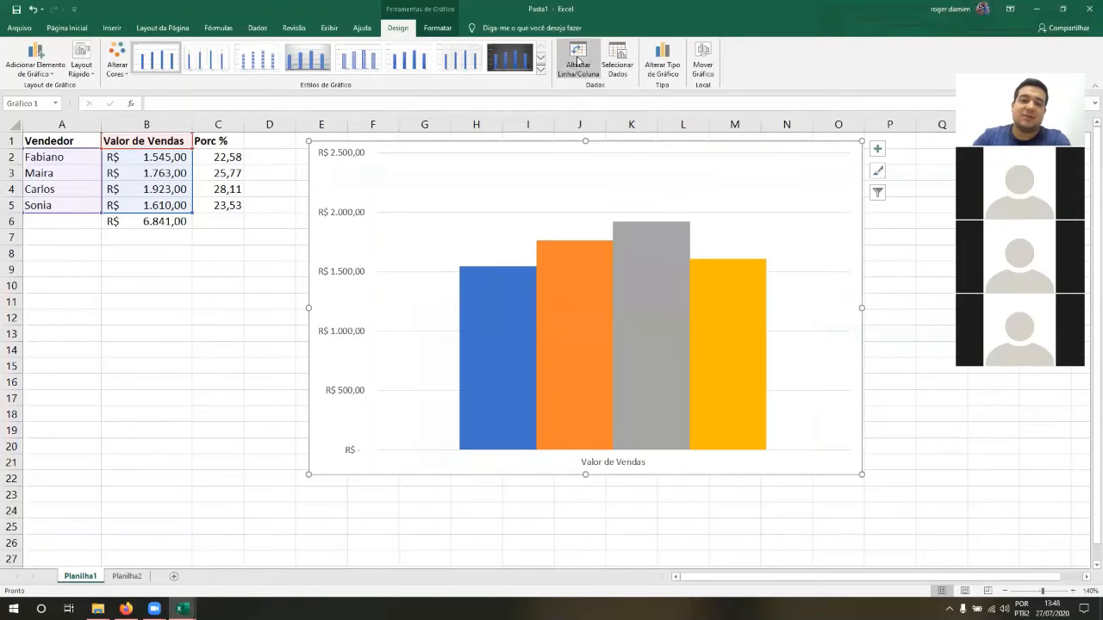
left_click(578, 76)
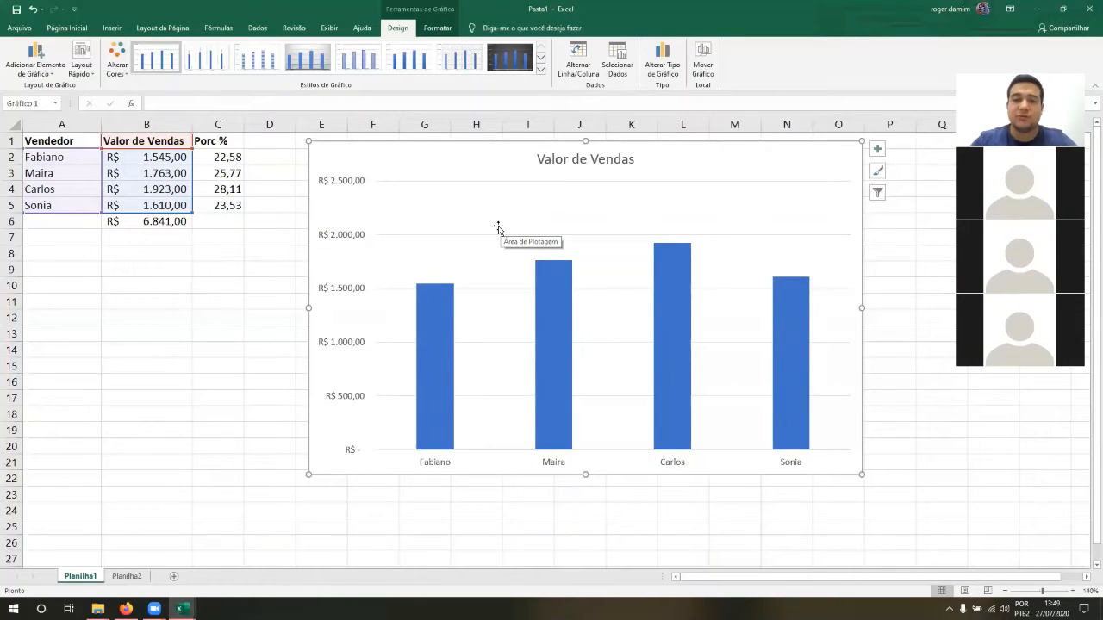
left_click(579, 66)
left_click(578, 65)
left_click(578, 66)
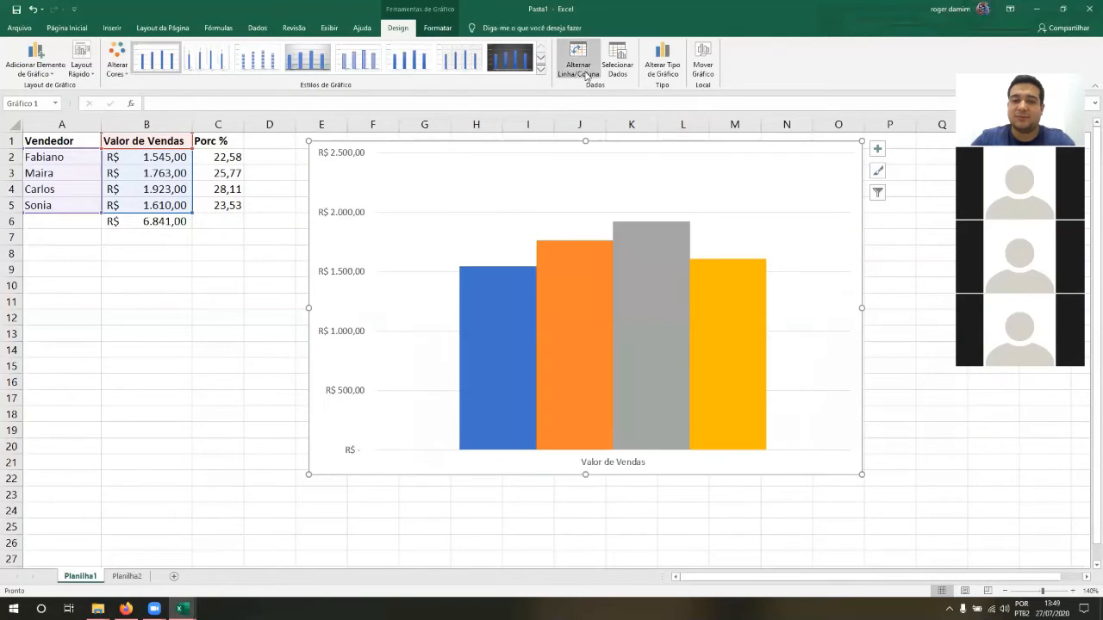
left_click(578, 65)
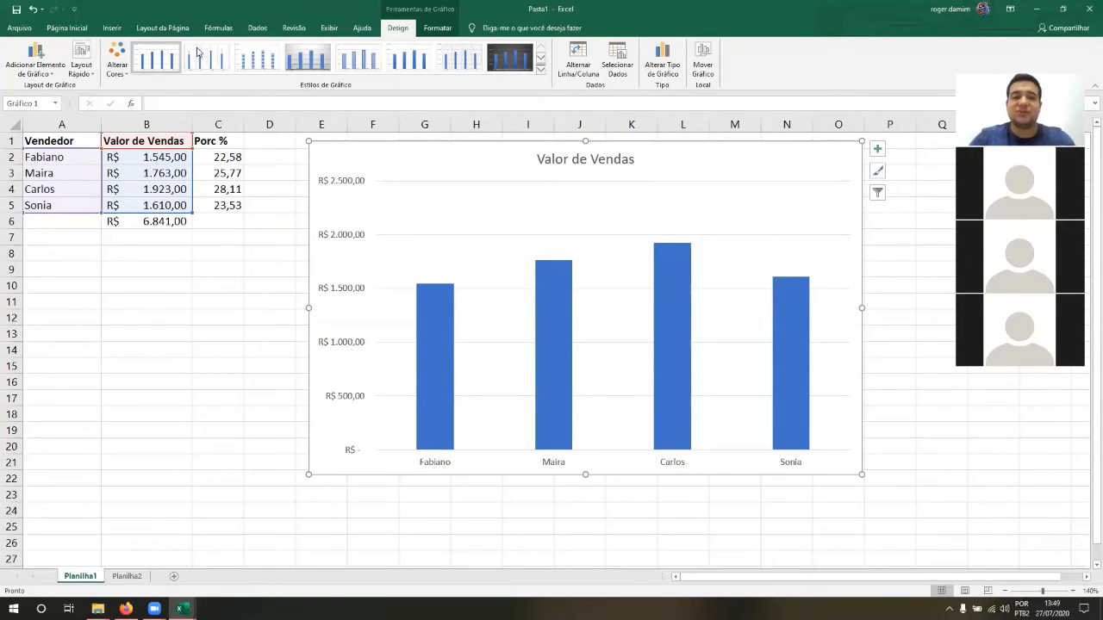
Preview the available chart styles, including Estilo 9, and keep the first style.
left_click(541, 70)
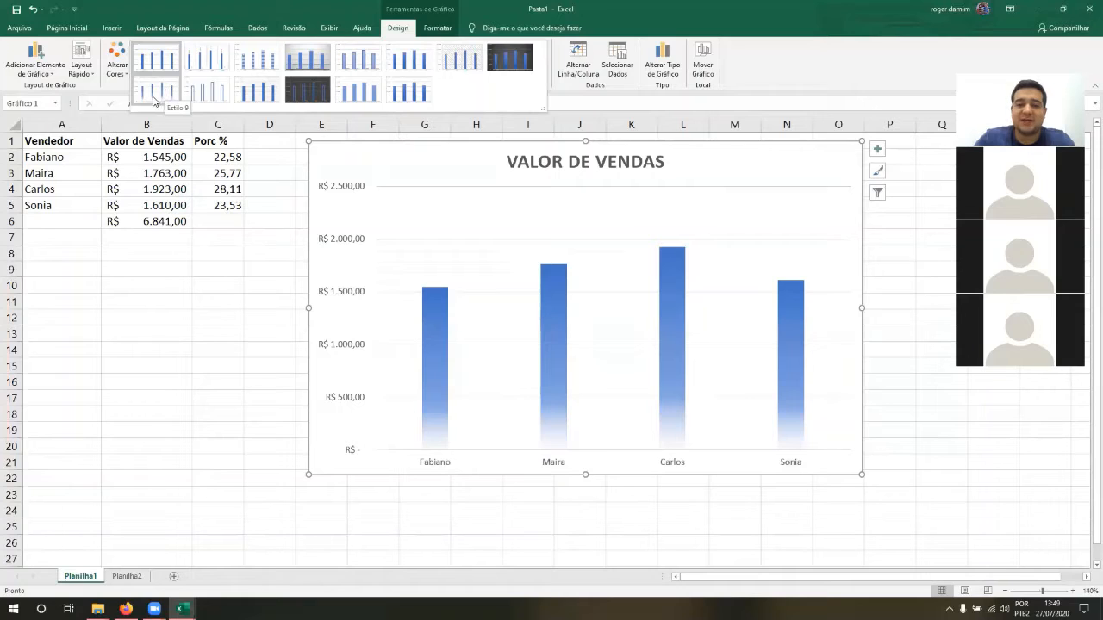
left_click(156, 58)
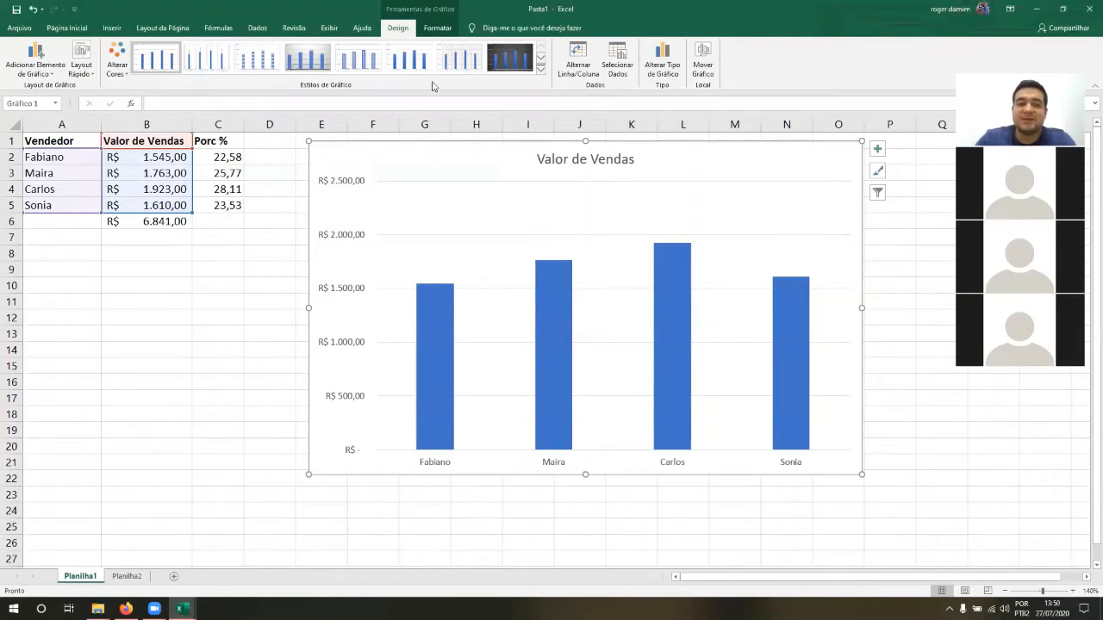
left_click(436, 28)
left_click(397, 30)
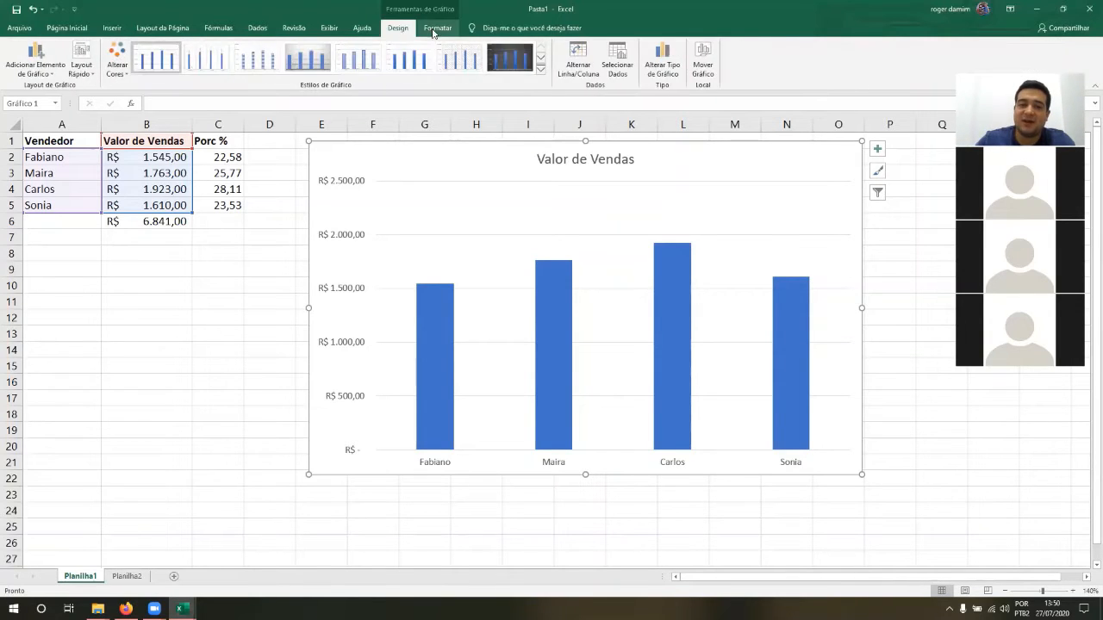
left_click(436, 29)
left_click(406, 31)
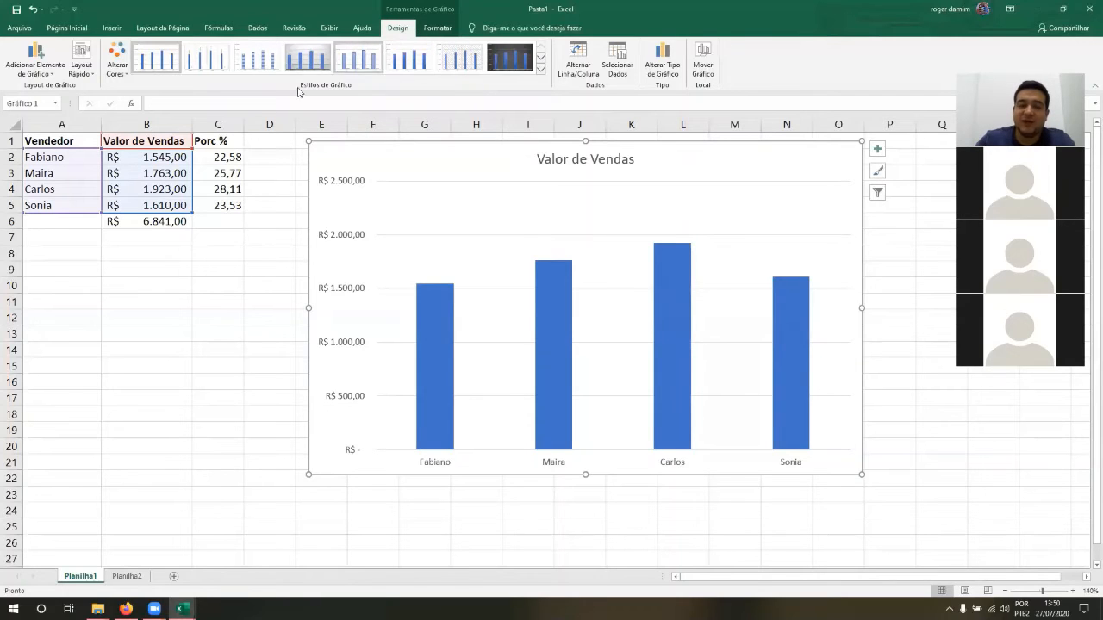
Browse the chart's color palettes and apply the third Colorido palette to make the columns orange.
left_click(118, 62)
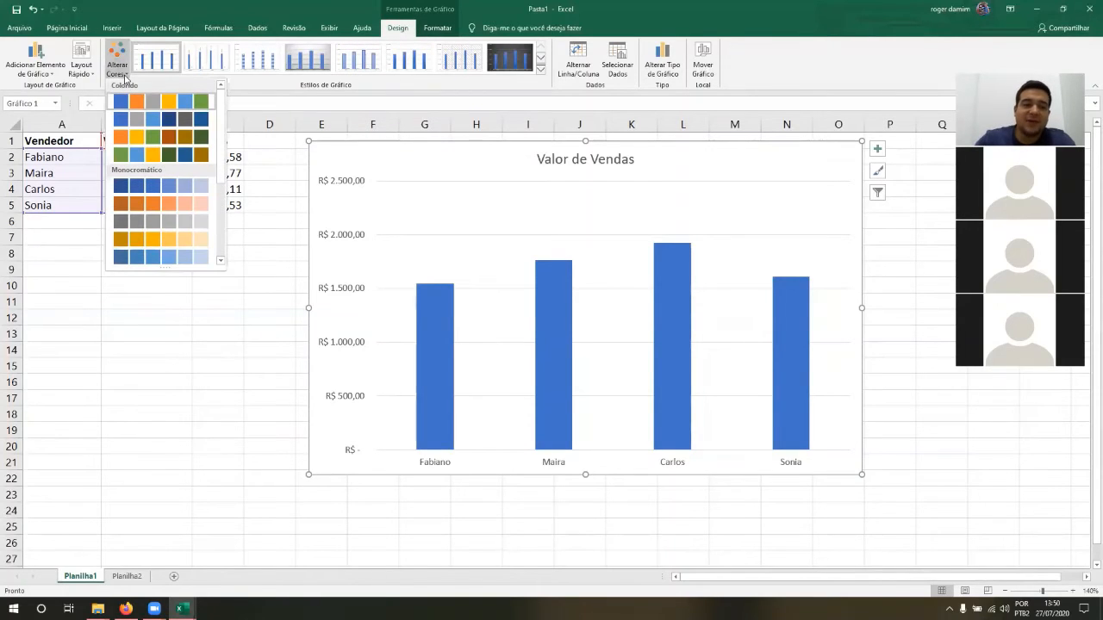
left_click(142, 118)
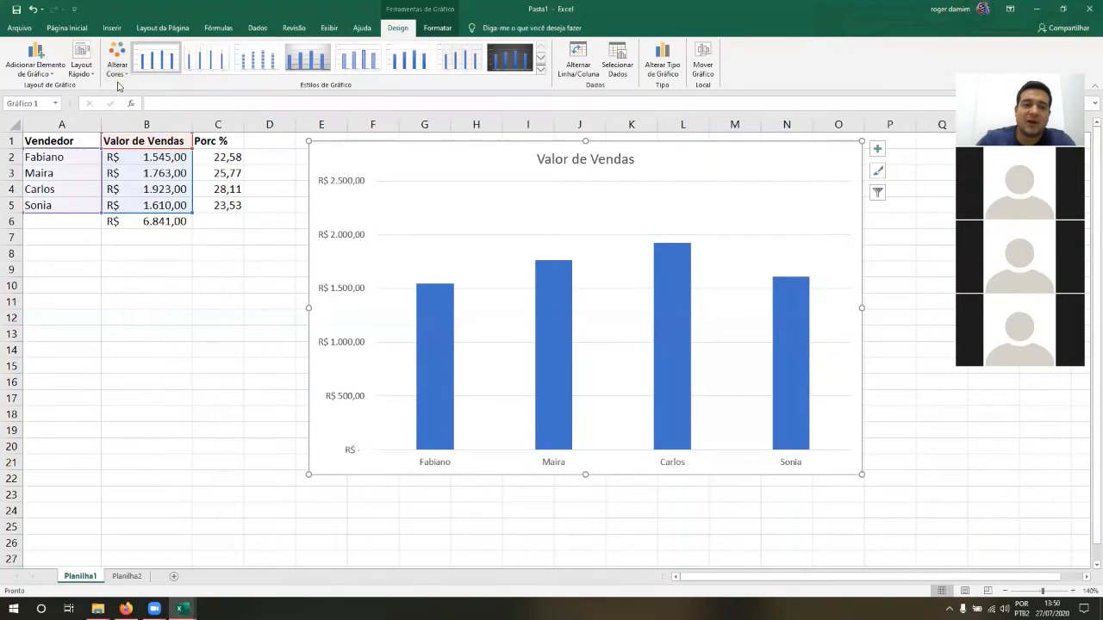
left_click(117, 62)
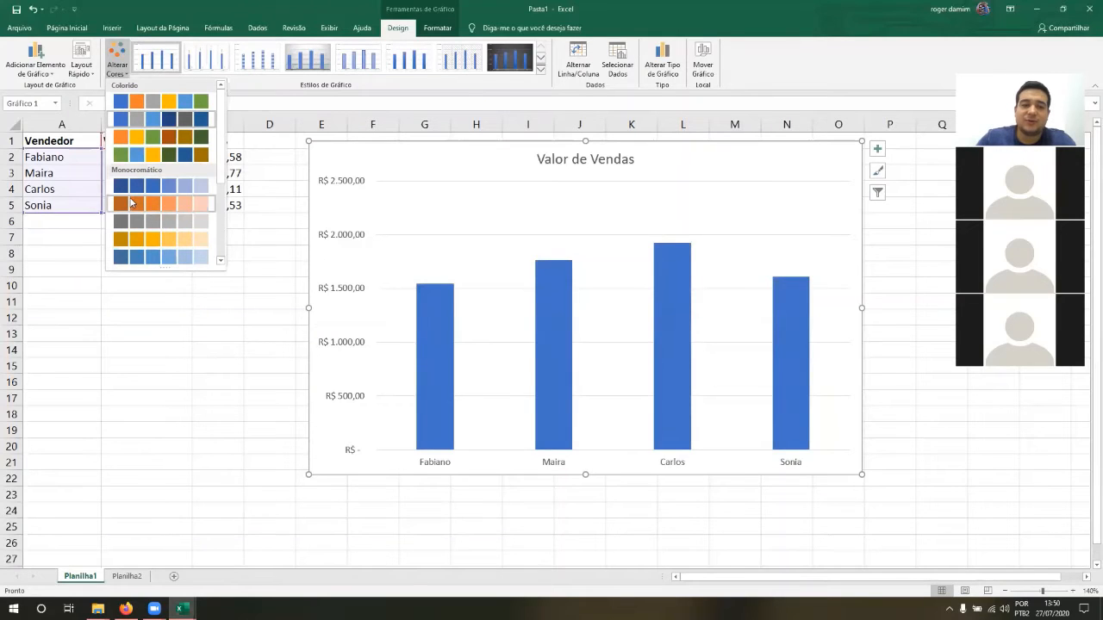
scroll(134, 238, "down", 3)
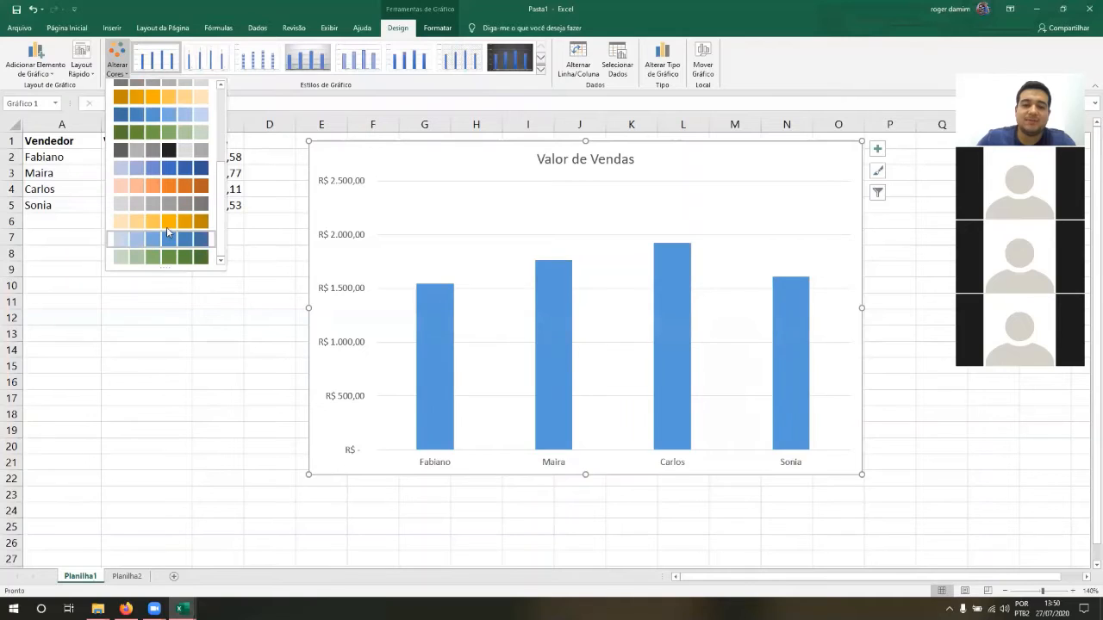
scroll(179, 239, "up", 3)
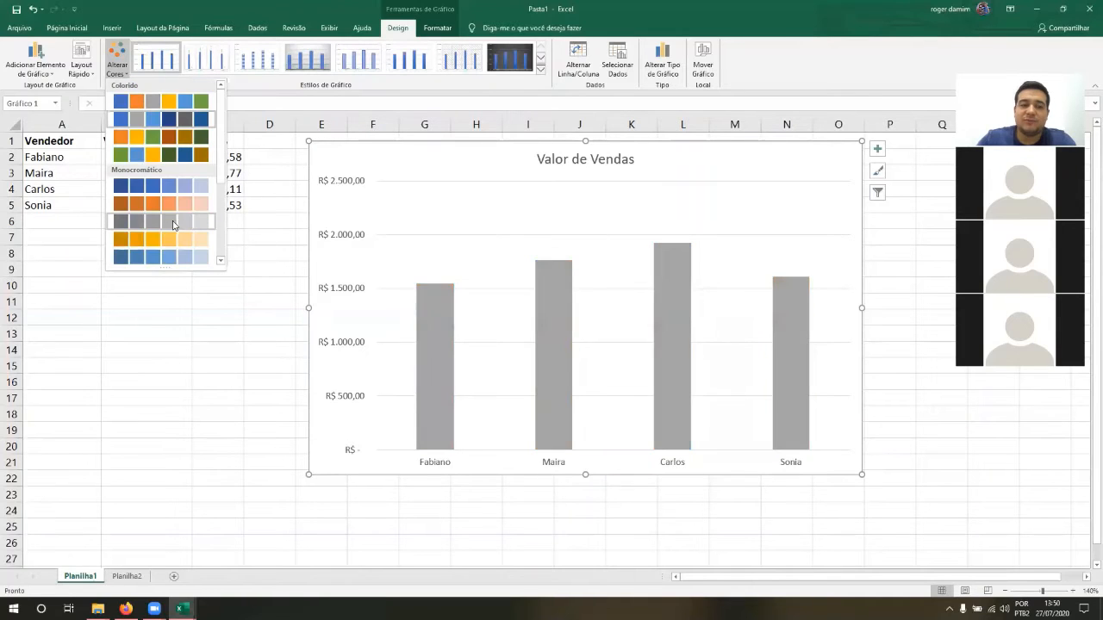
left_click(148, 135)
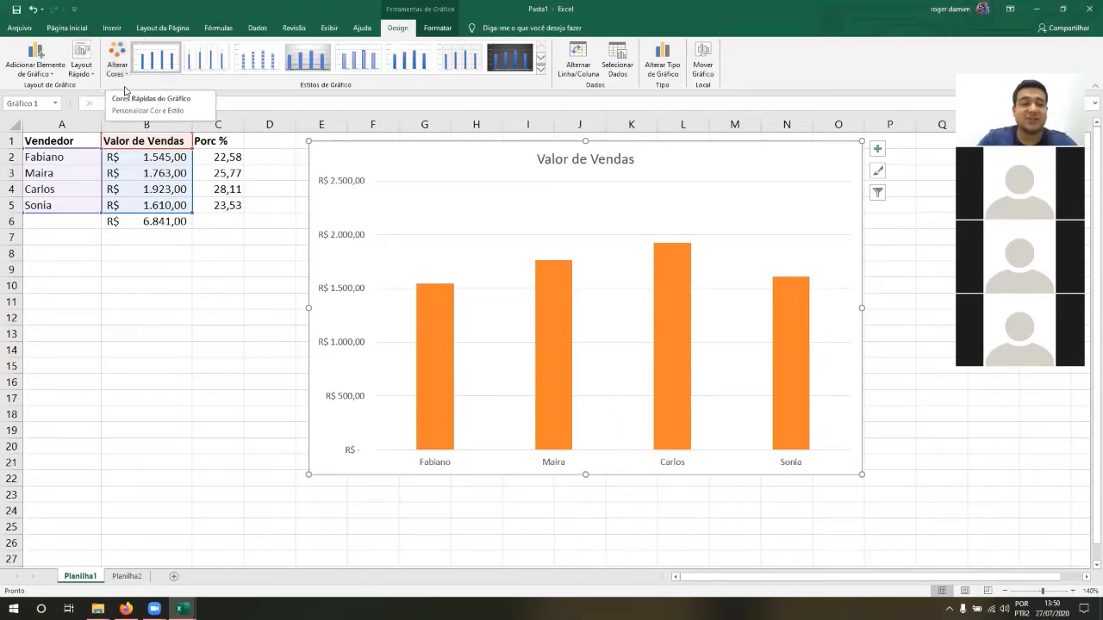
Apply a quick layout that shows value labels inside the columns and the legend to the right of the chart.
left_click(85, 69)
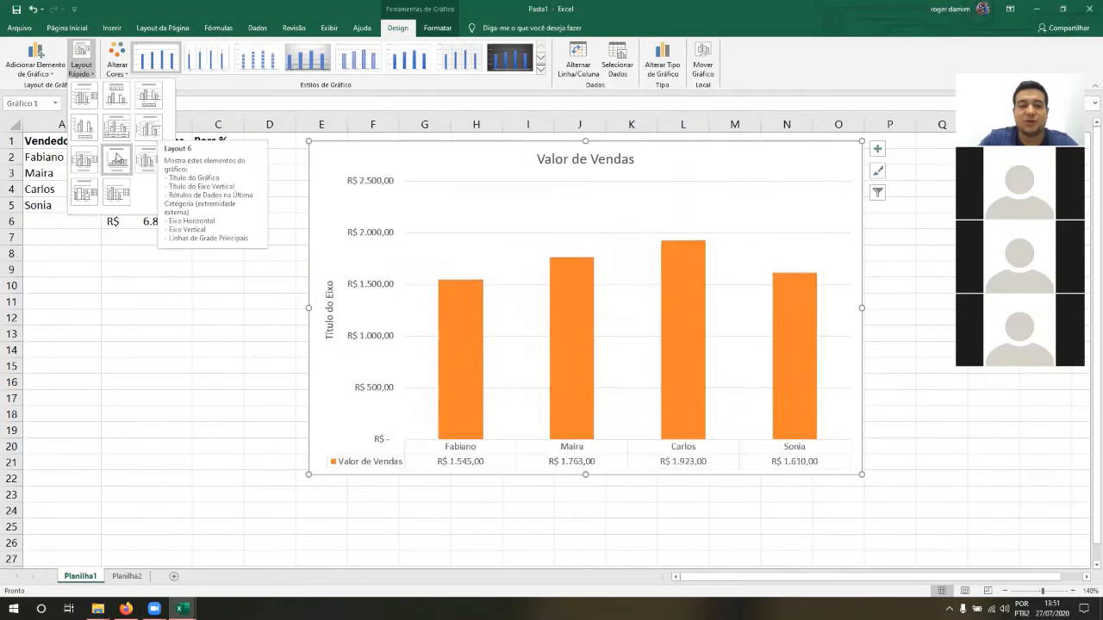
left_click(88, 190)
left_click(81, 62)
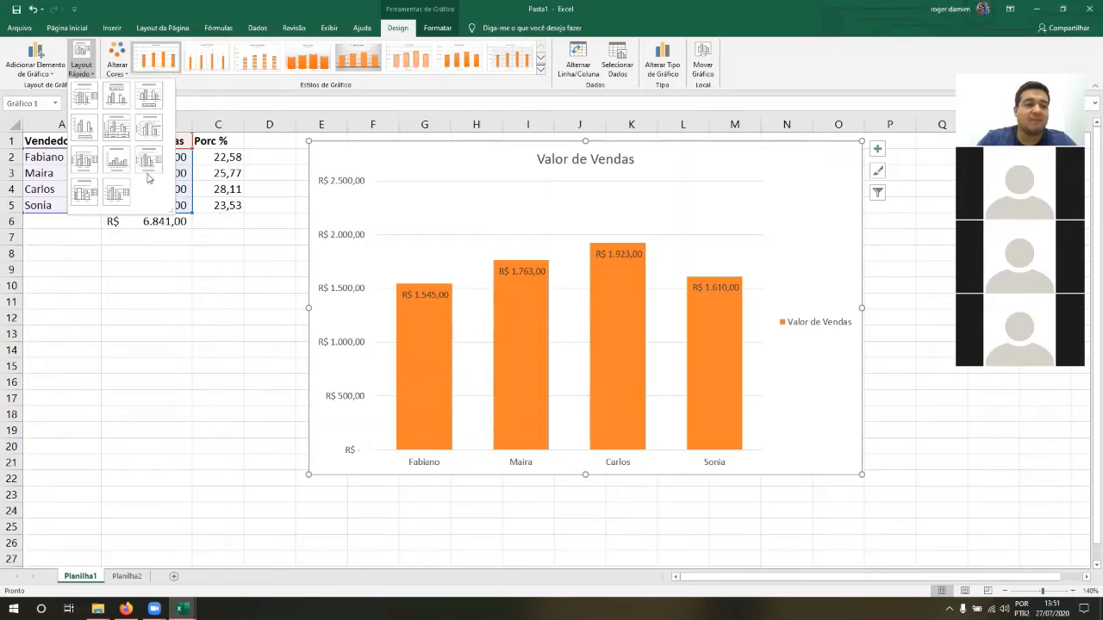
left_click(57, 82)
left_click(59, 82)
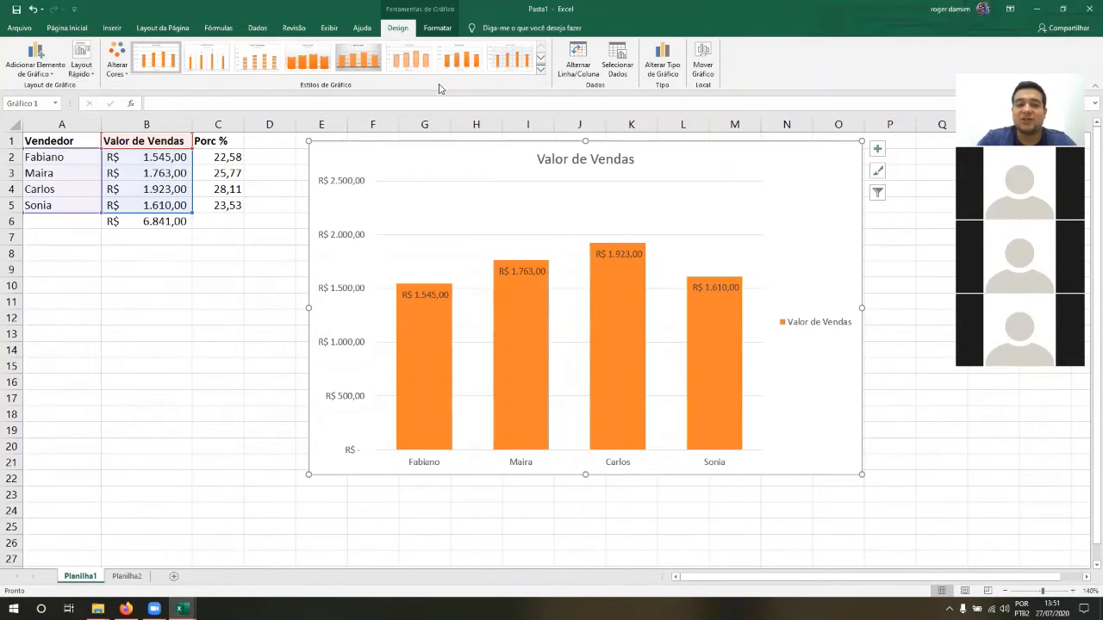
Fill the chart area with a light green theme color and give it a dark green outline.
left_click(437, 27)
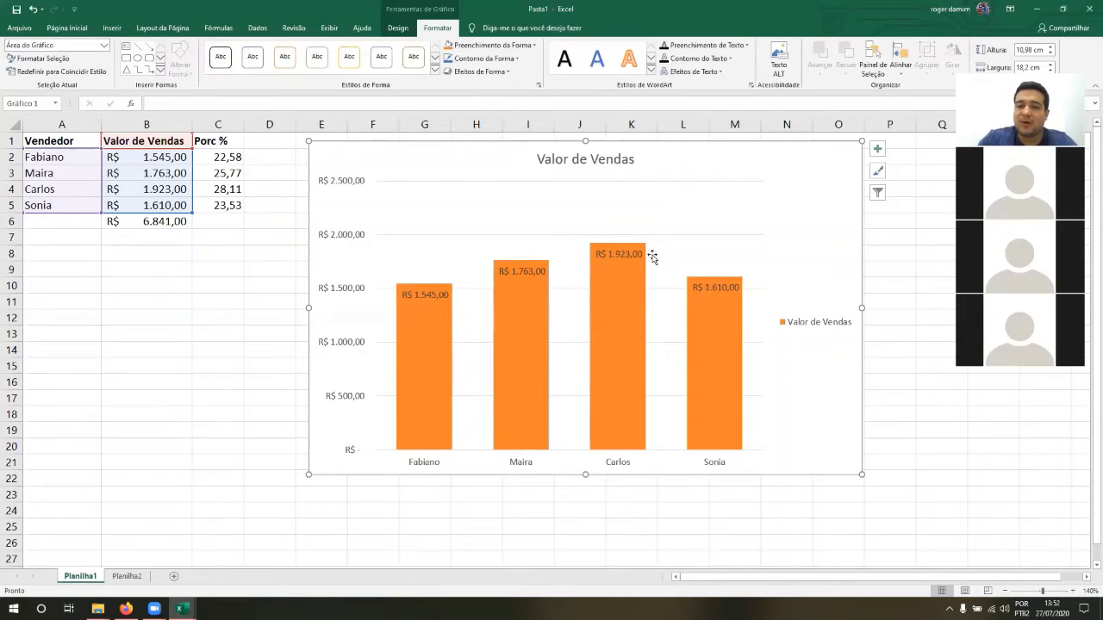
left_click_drag(467, 152, 451, 156)
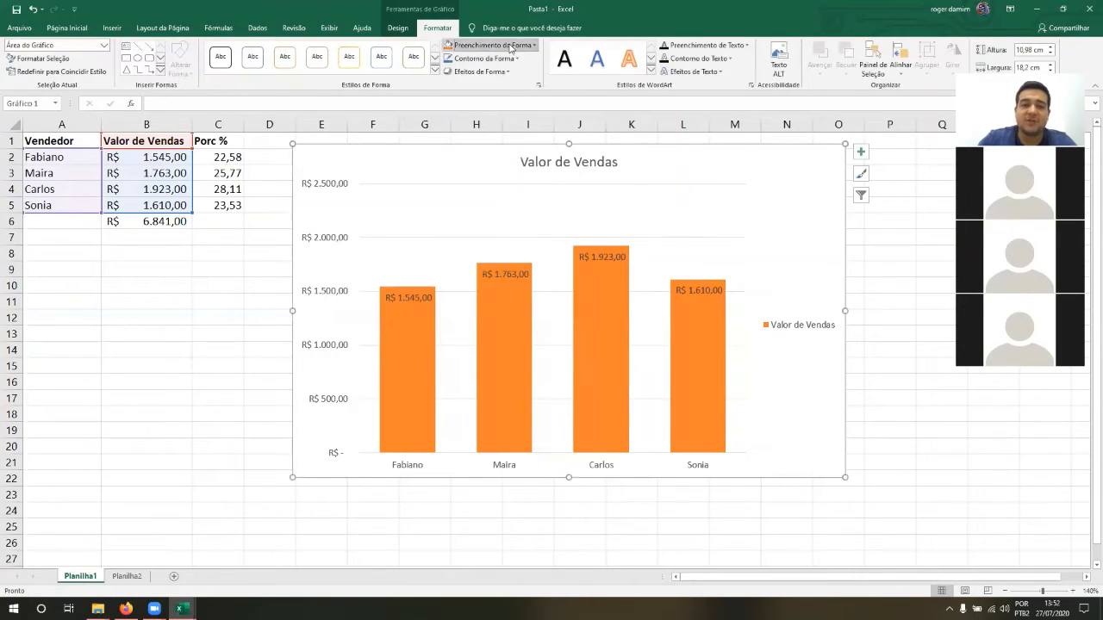
left_click(490, 45)
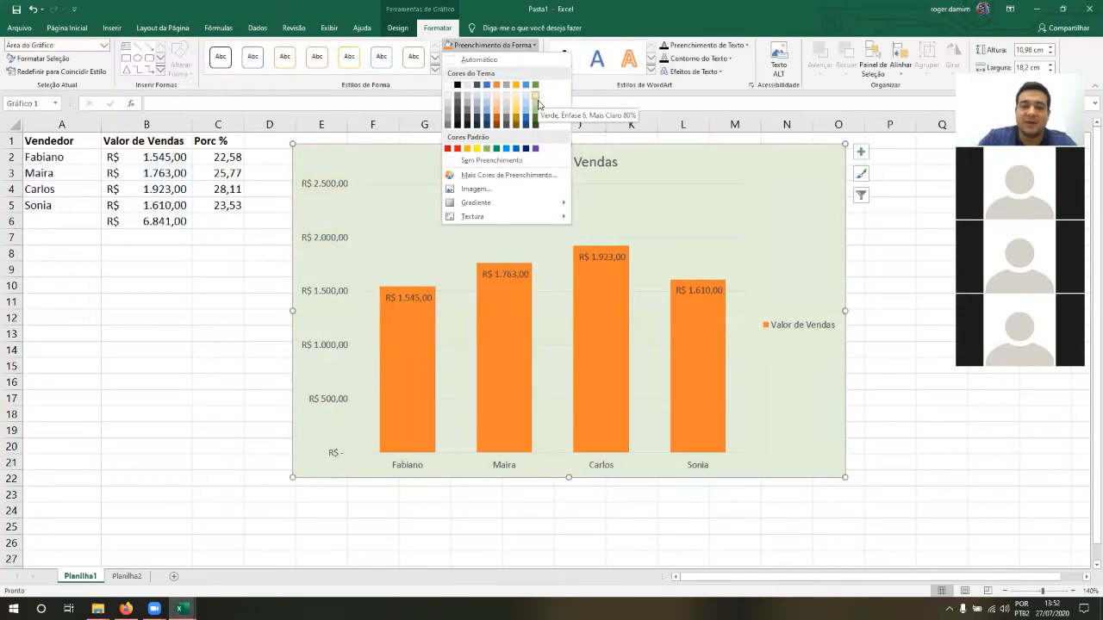
left_click(536, 108)
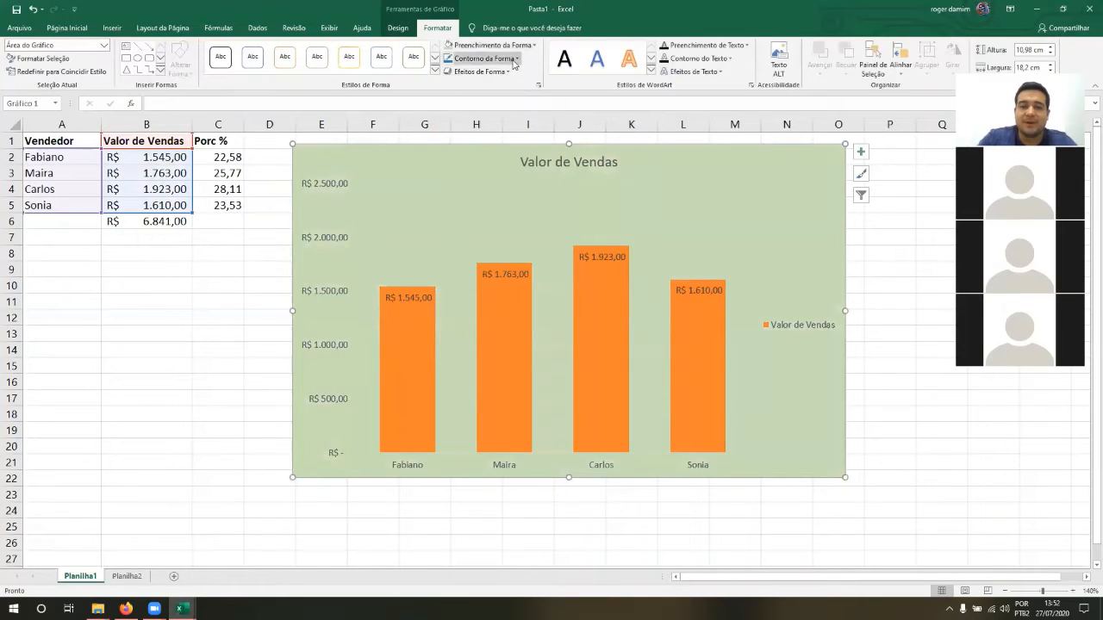
left_click(500, 59)
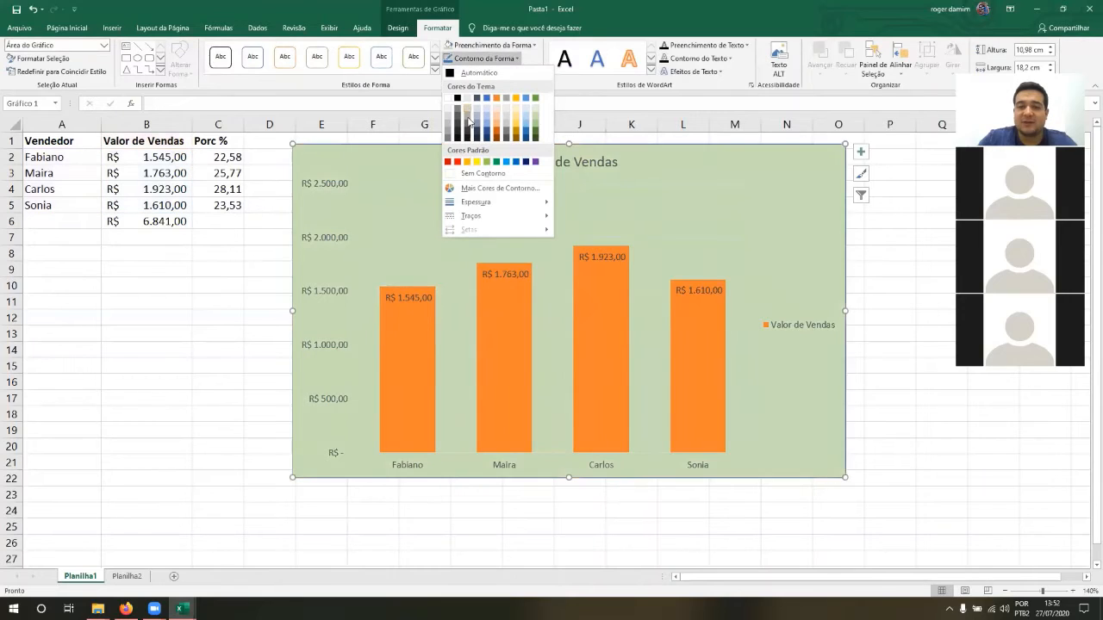
left_click(535, 136)
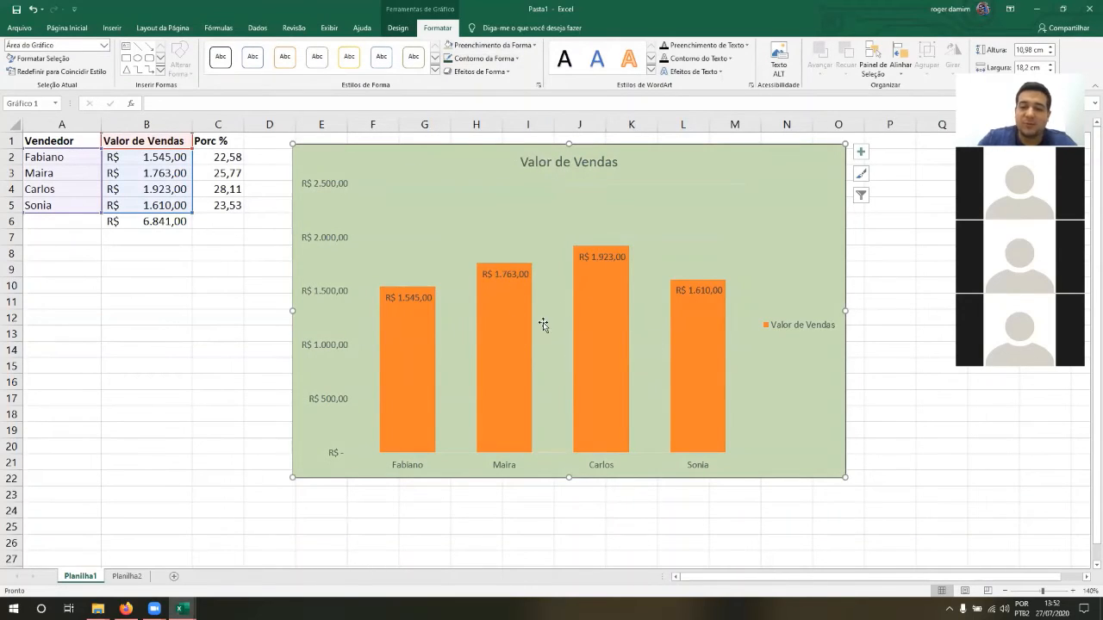
Fill the Valor de Vendas columns with the gold theme color.
left_click(501, 307)
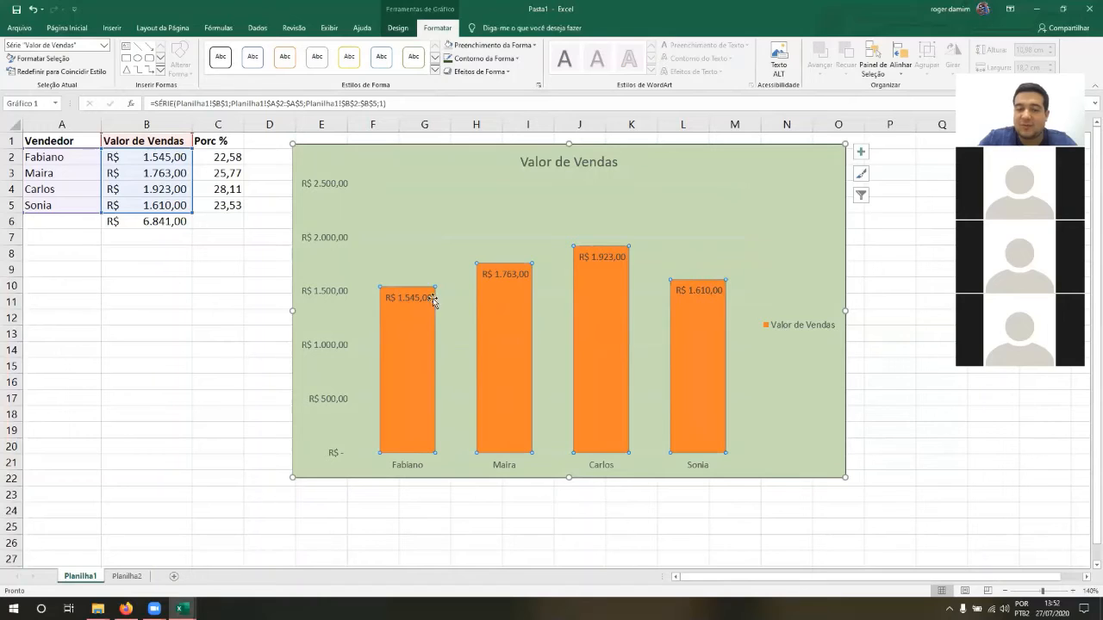
left_click(534, 46)
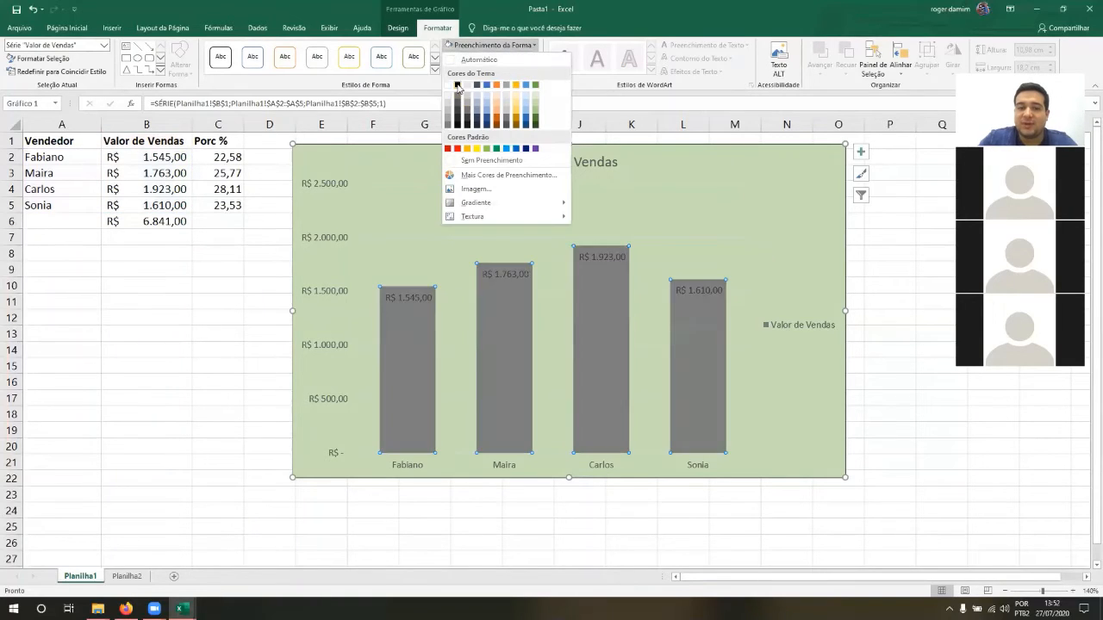
left_click(516, 86)
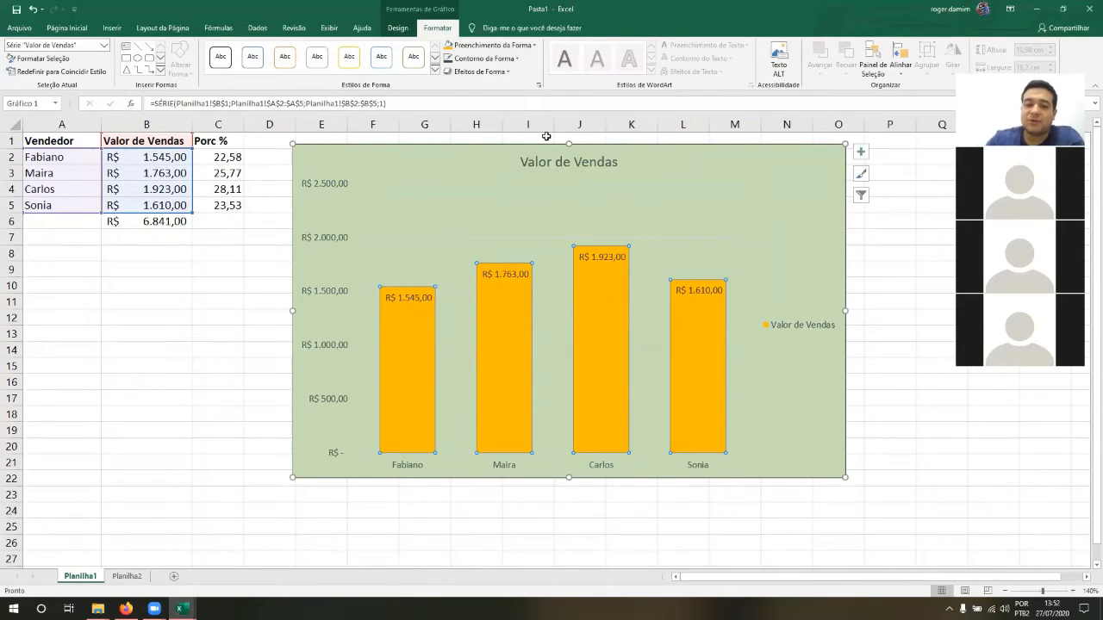
Set the chart title's font to Avenir Next LT Pro Light and enlarge it to size 28.
left_click(558, 162)
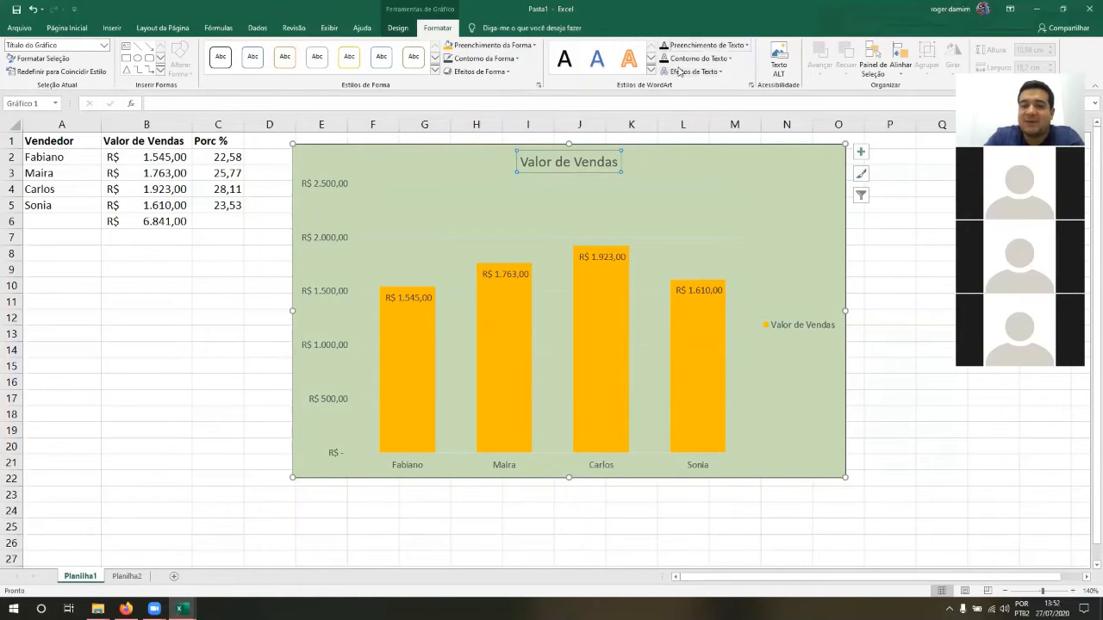
left_click(69, 28)
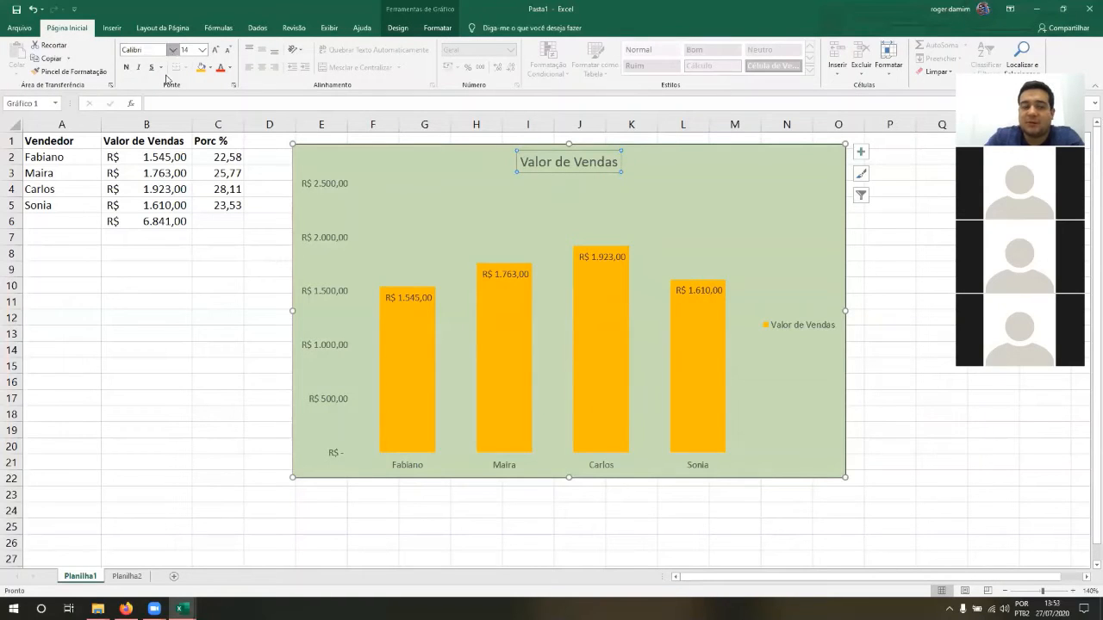
left_click(173, 50)
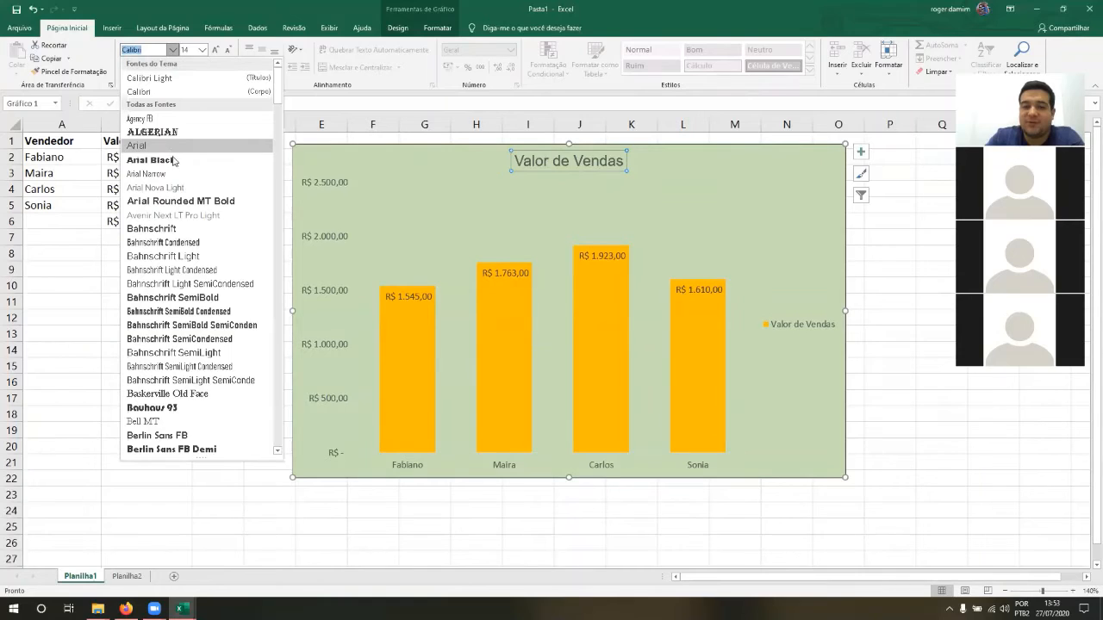
left_click(172, 214)
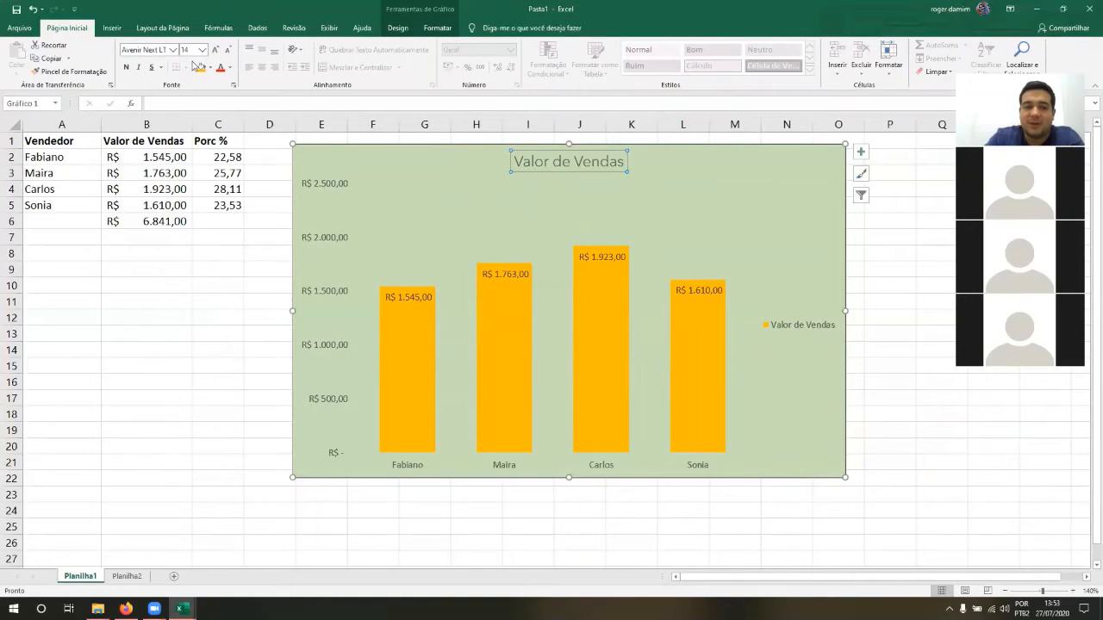
left_click(216, 51)
left_click(215, 51)
left_click(215, 51)
left_click(215, 51)
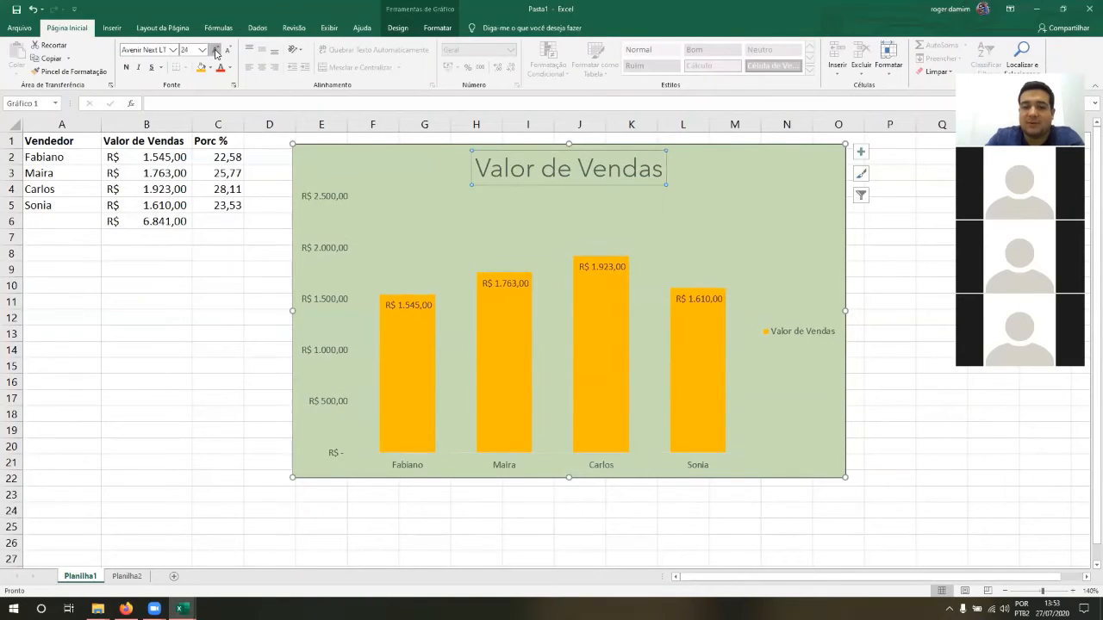
left_click(216, 50)
Change the seller names on the horizontal axis and the chart title to black text (Preto, Texto 1).
left_click(419, 466)
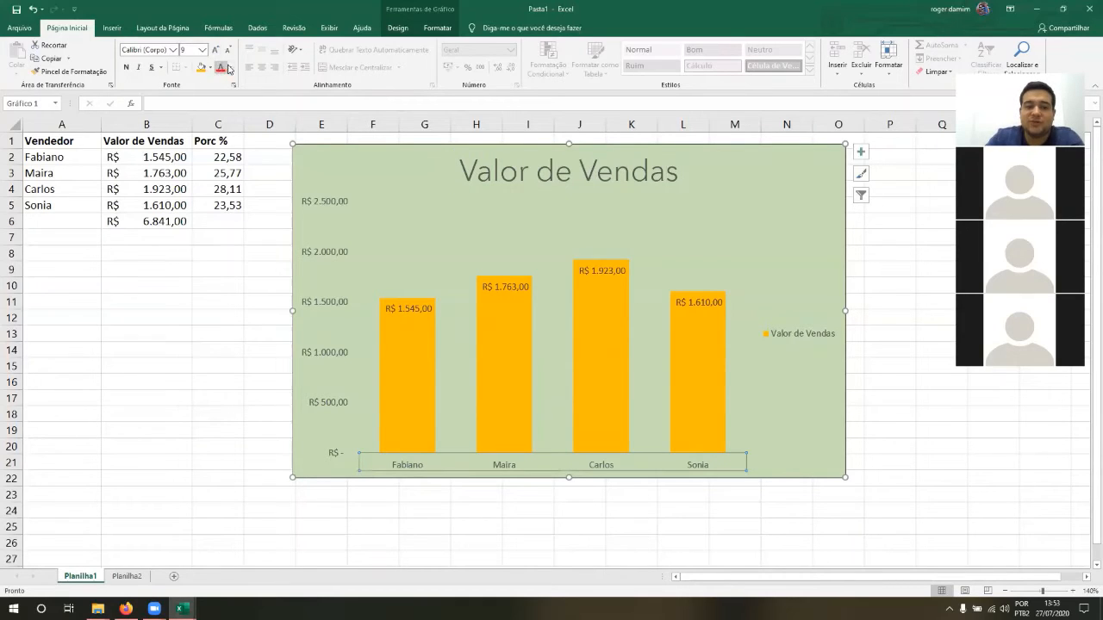
left_click(230, 67)
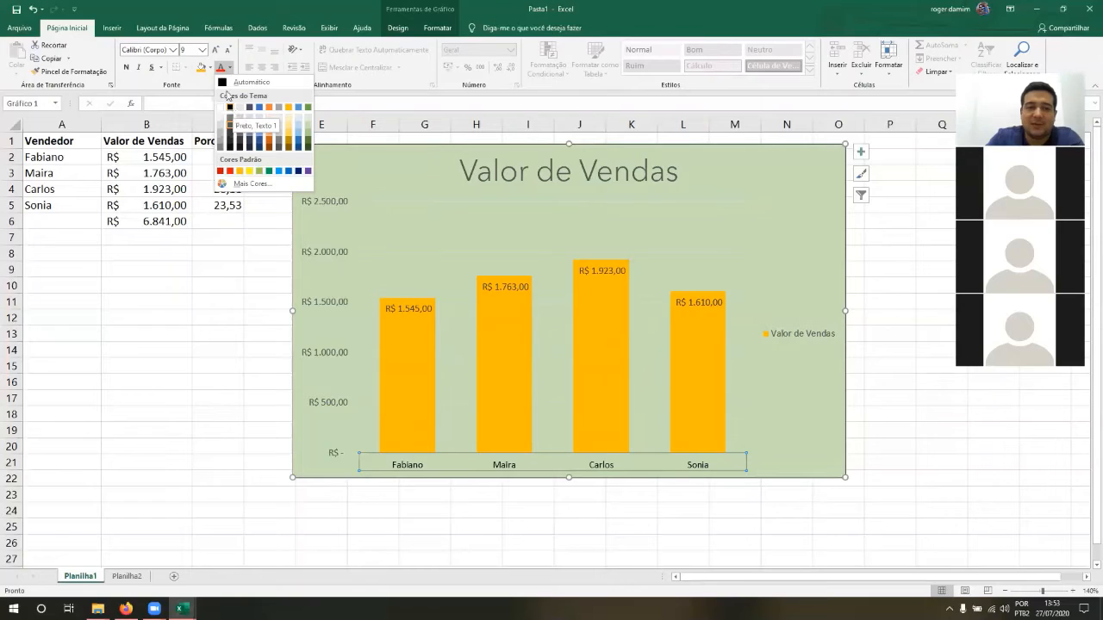
left_click(229, 107)
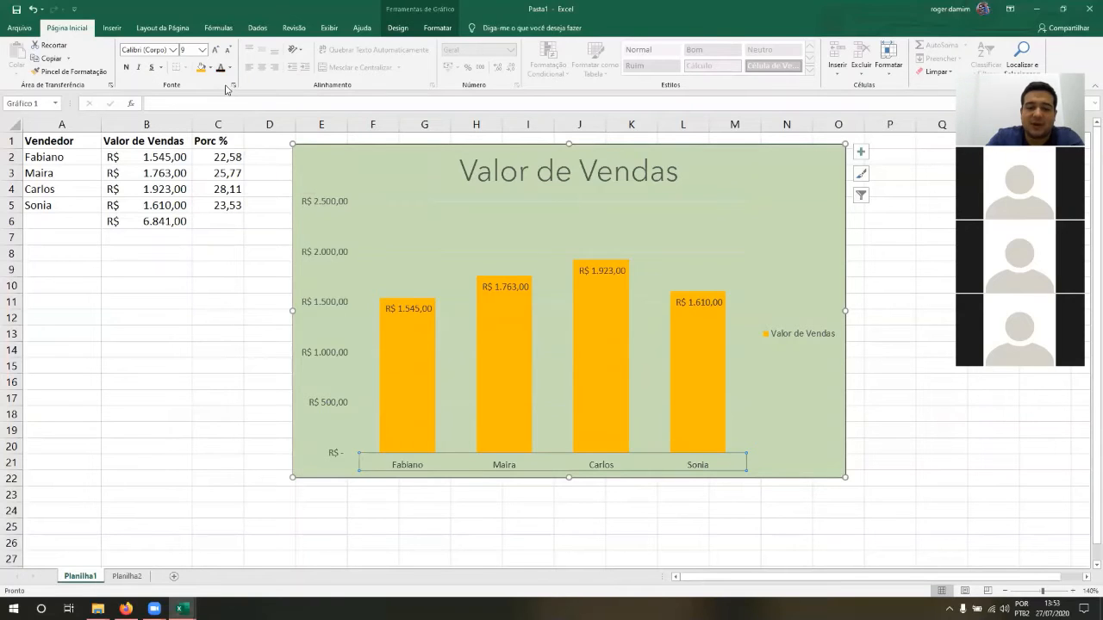
left_click(487, 186)
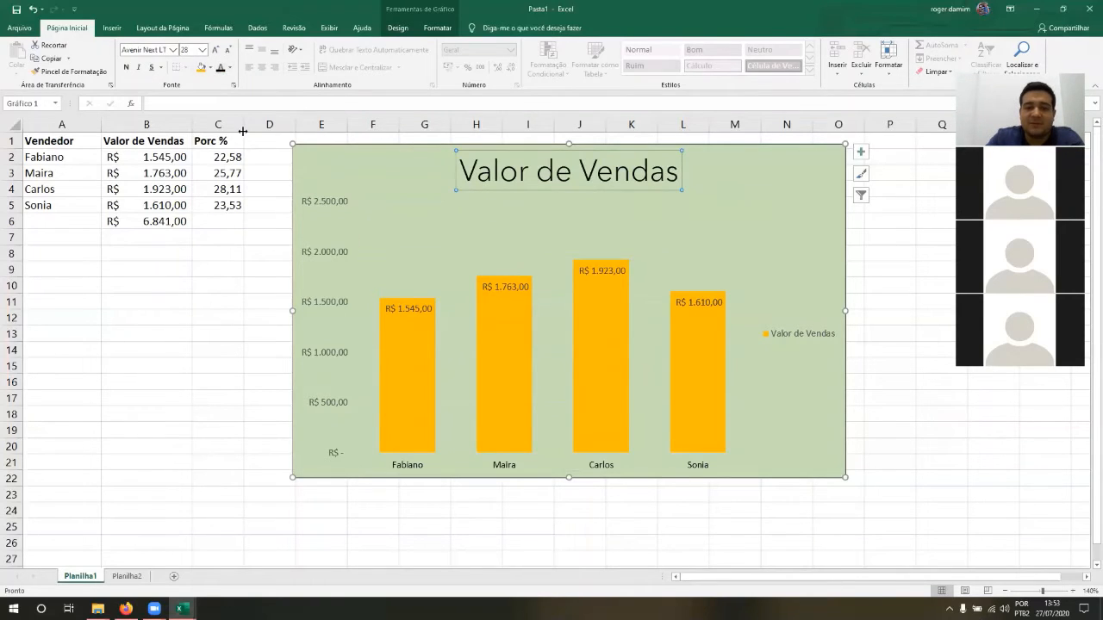
Make the vertical axis labels black at size 10 and color the columns' data labels black.
left_click(339, 210)
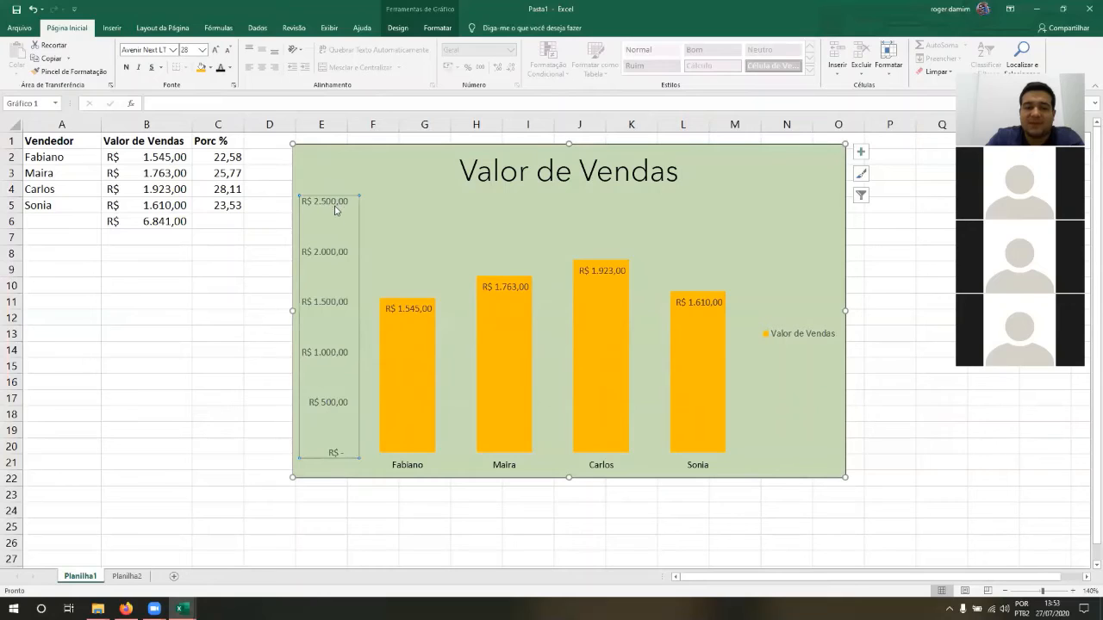
left_click(217, 50)
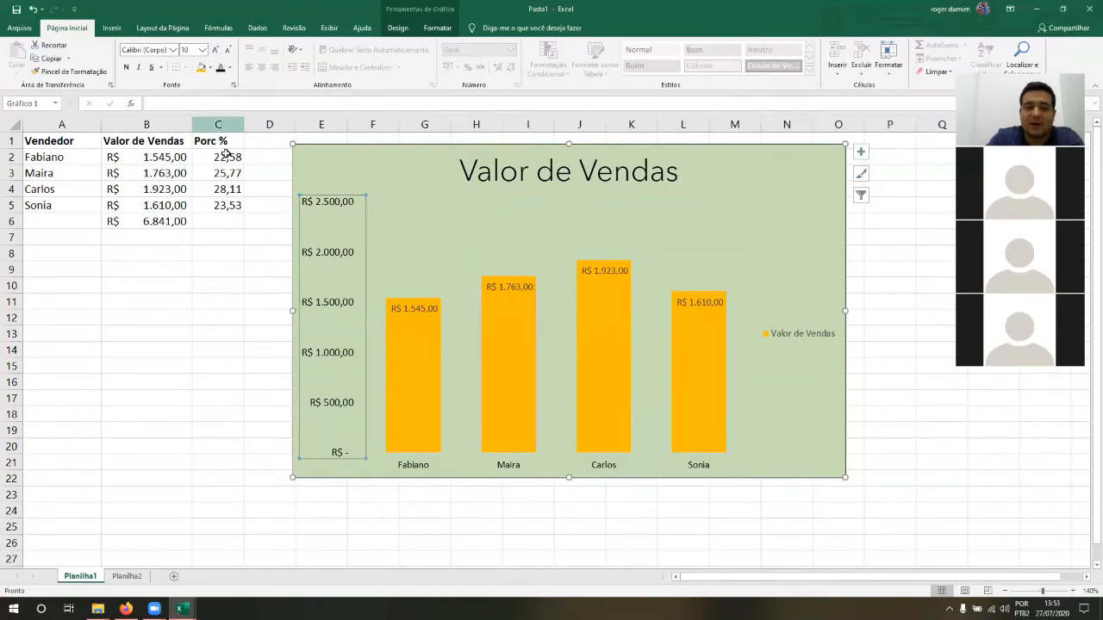
left_click(426, 308)
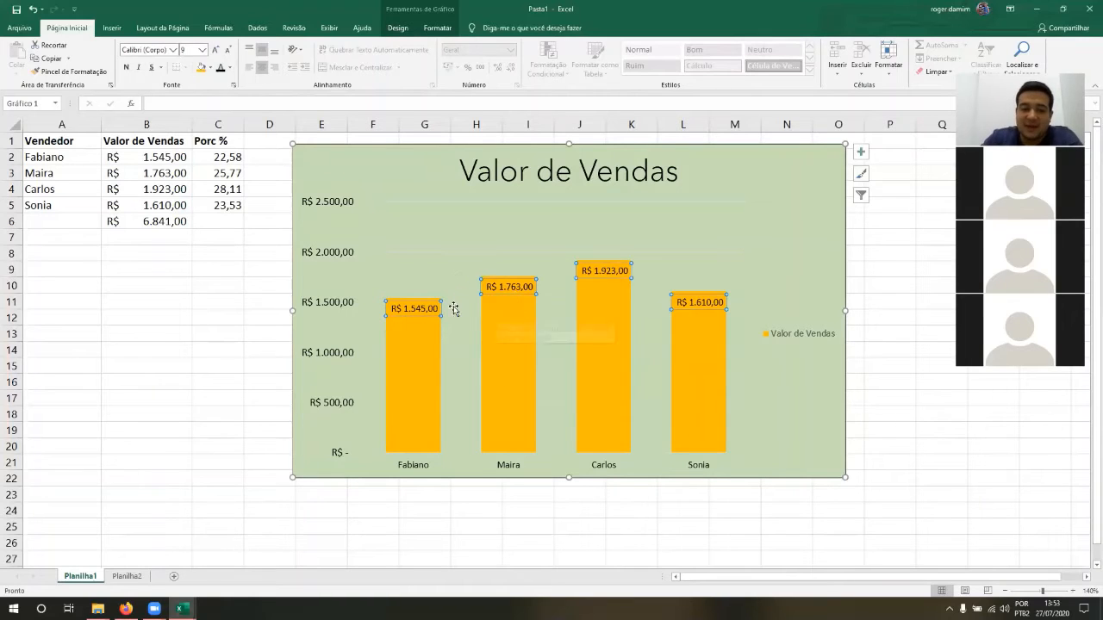
Select the vertical axis, title, data labels and columns in turn, and bring up the shape formatting options for the columns.
left_click(355, 306)
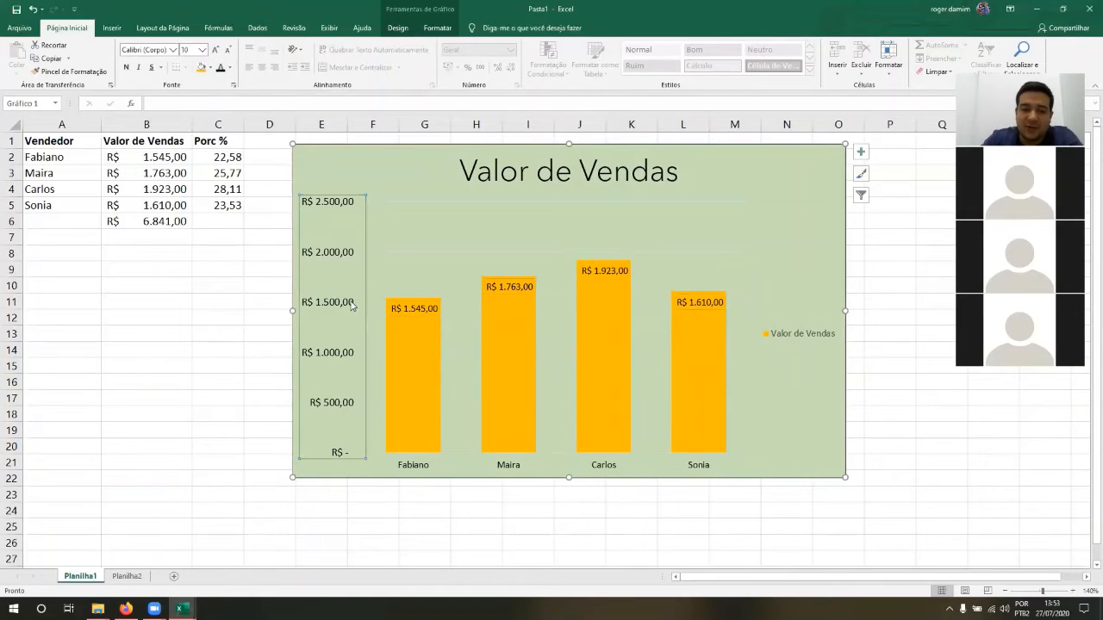
left_click(491, 185)
left_click(415, 308)
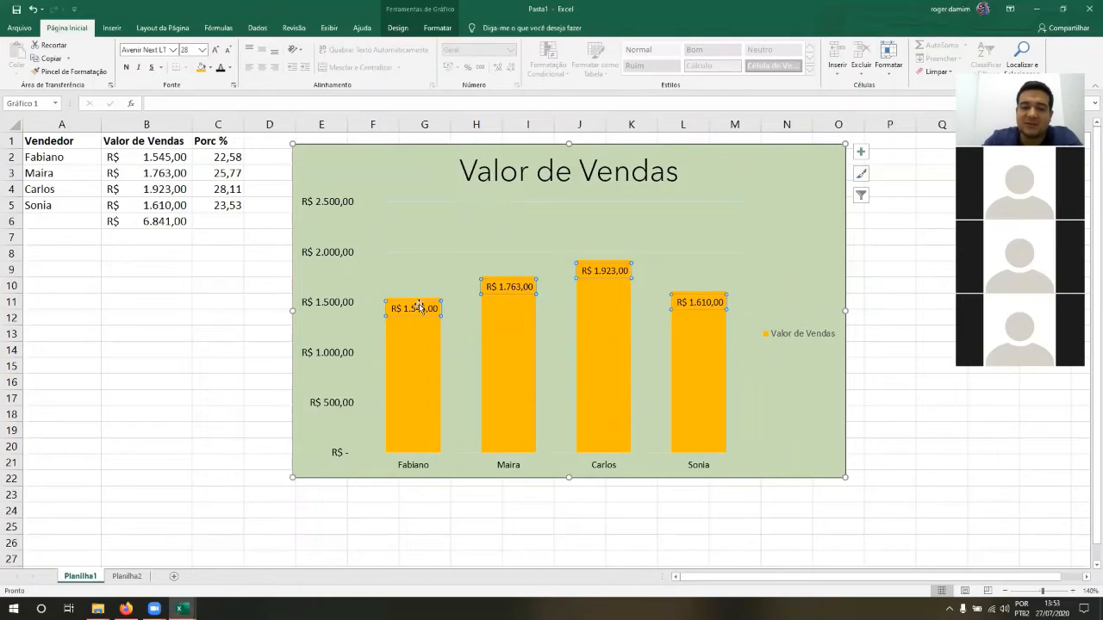
left_click(341, 257)
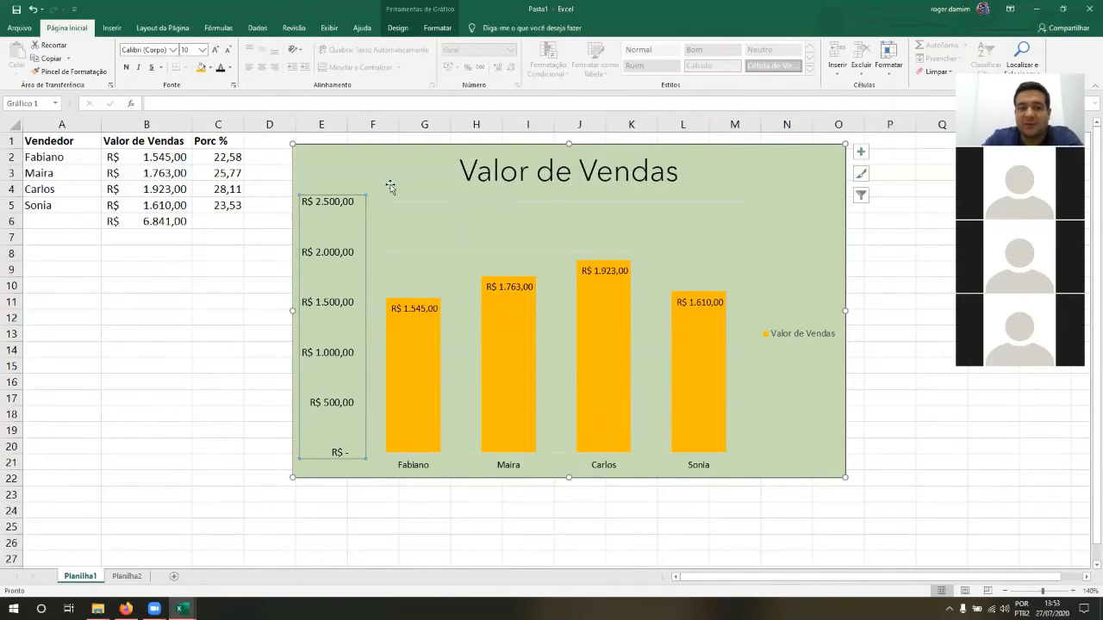
left_click(500, 315)
left_click(439, 29)
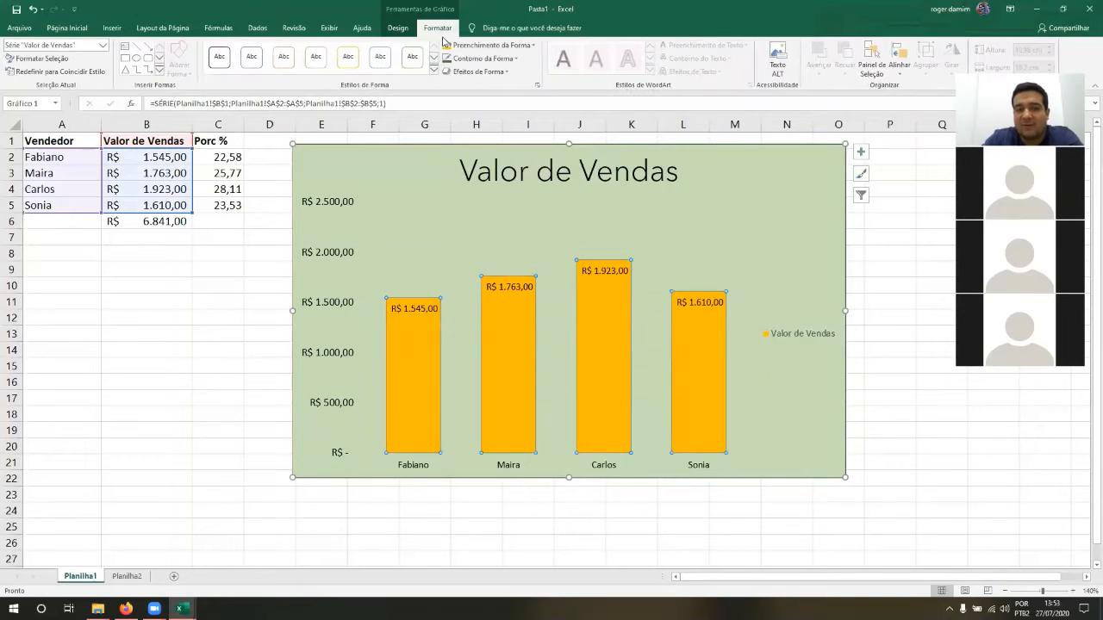
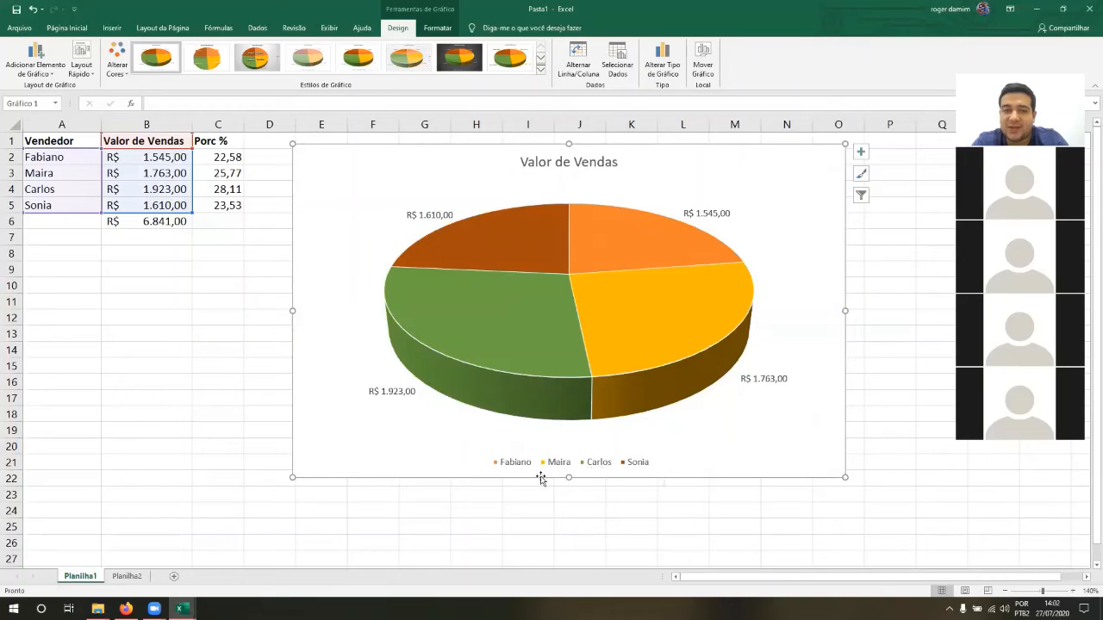
Recolor the pie chart, trying a gray monochromatic palette and settling on the colorful blue, orange, gray and gold palette.
left_click(619, 351)
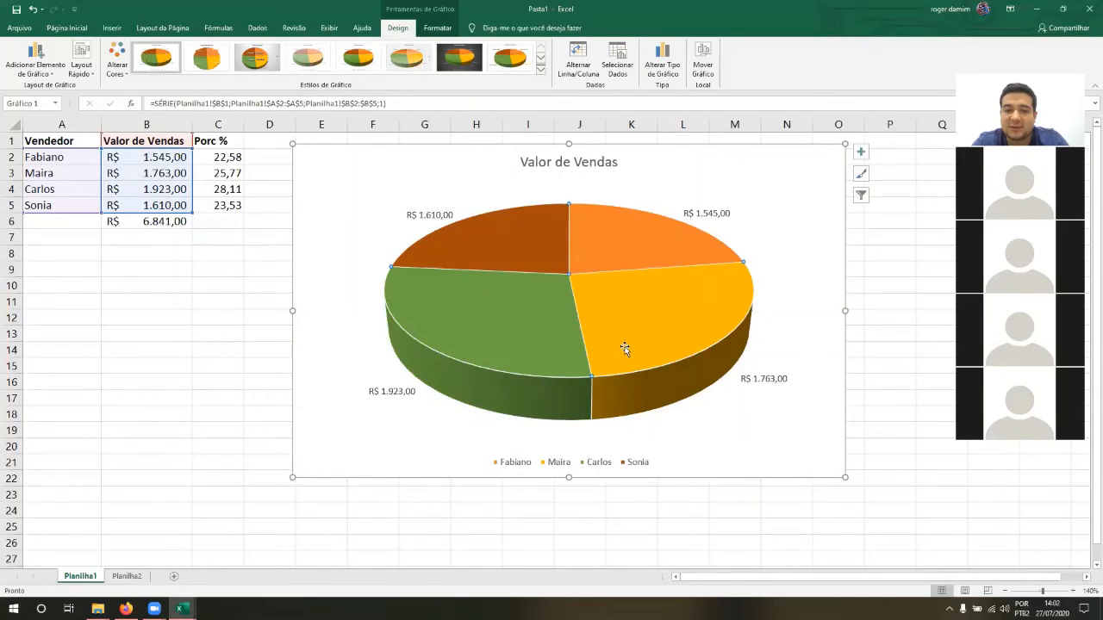
left_click(117, 66)
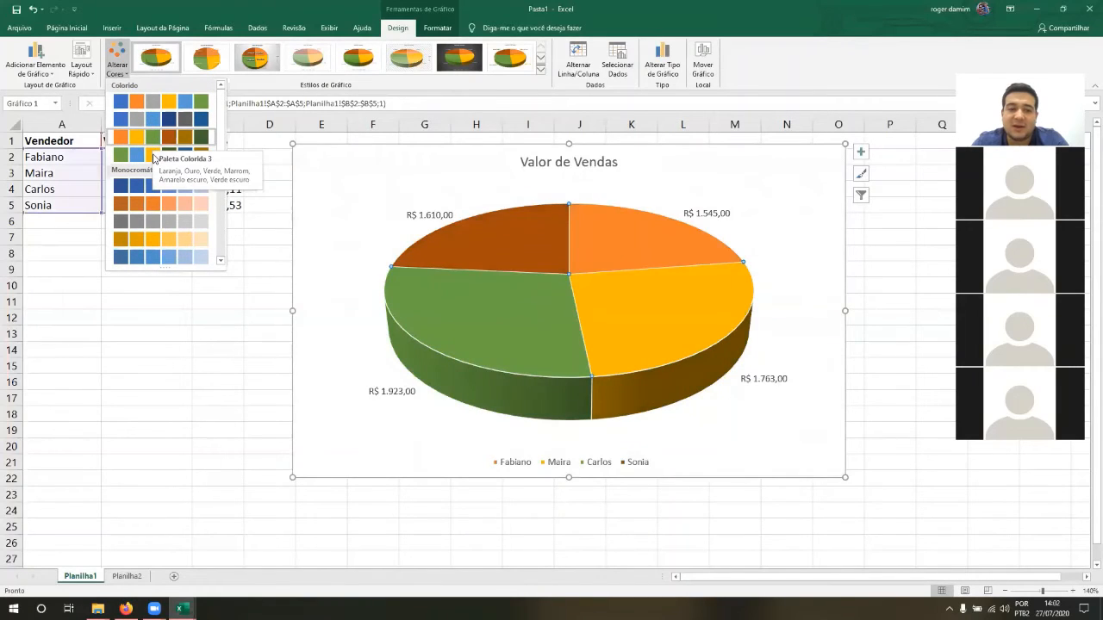
left_click(145, 221)
left_click(117, 57)
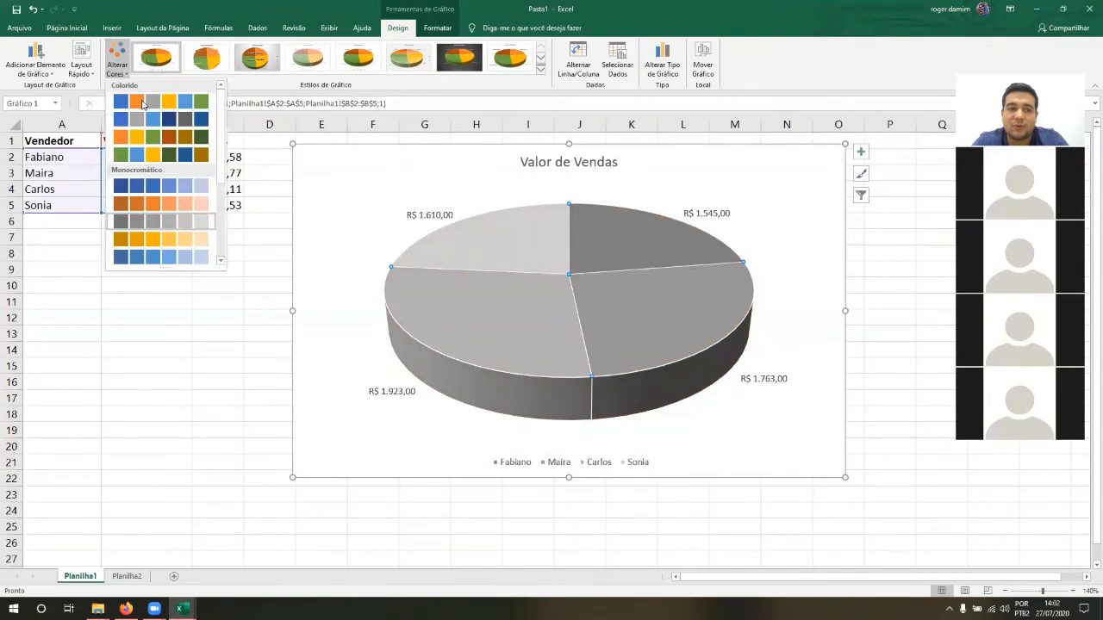
left_click(144, 105)
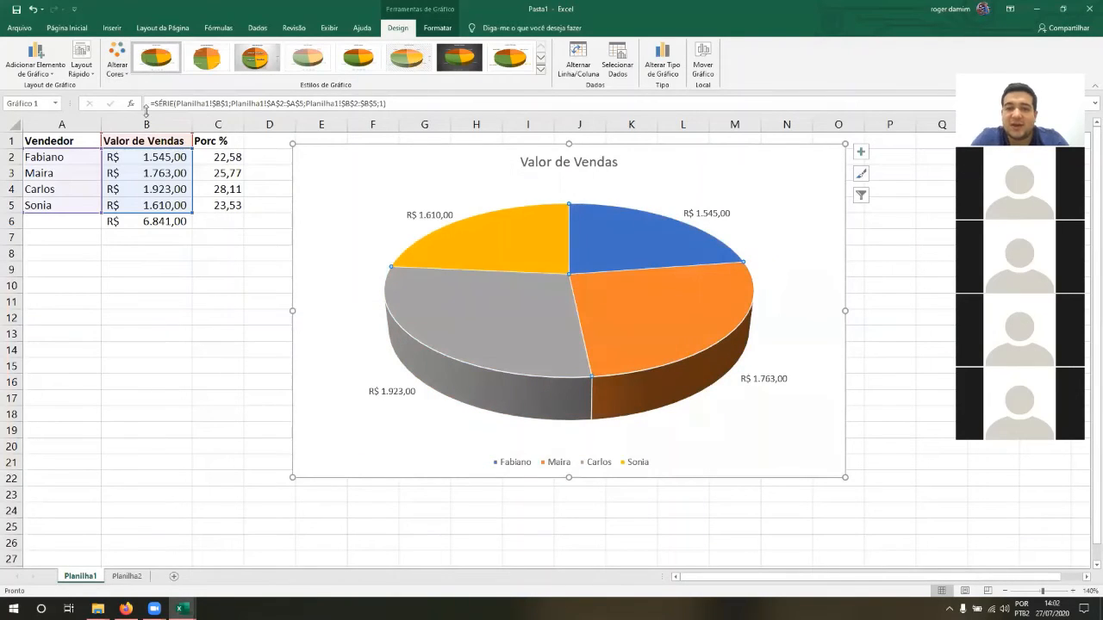
Fill only the R$ 1.610,00 slice of the pie with the green theme color.
left_click(437, 28)
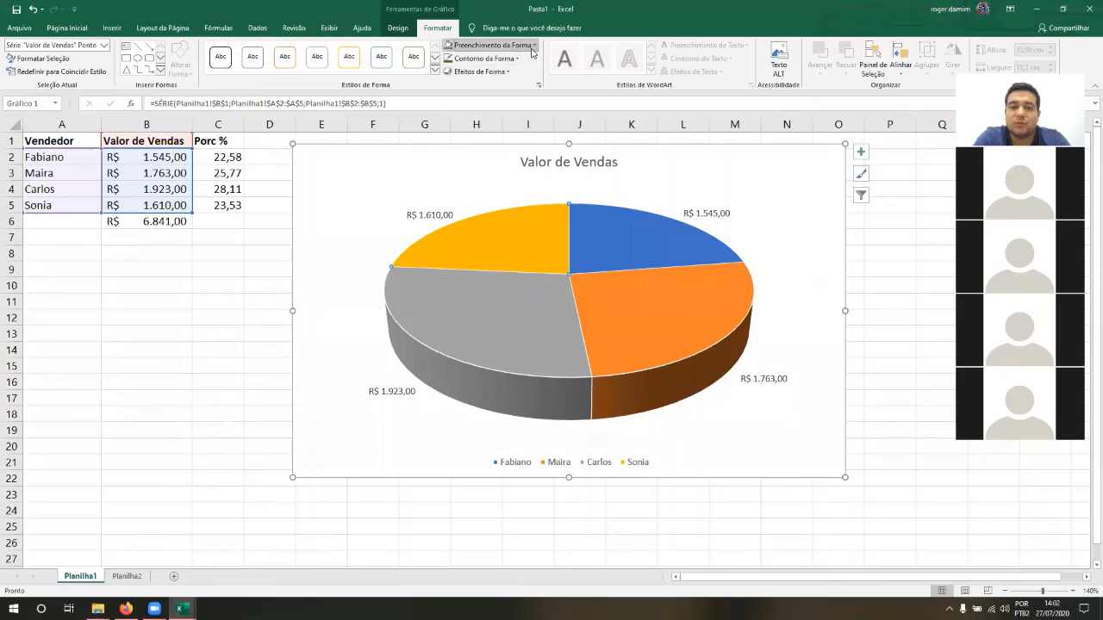
left_click(491, 45)
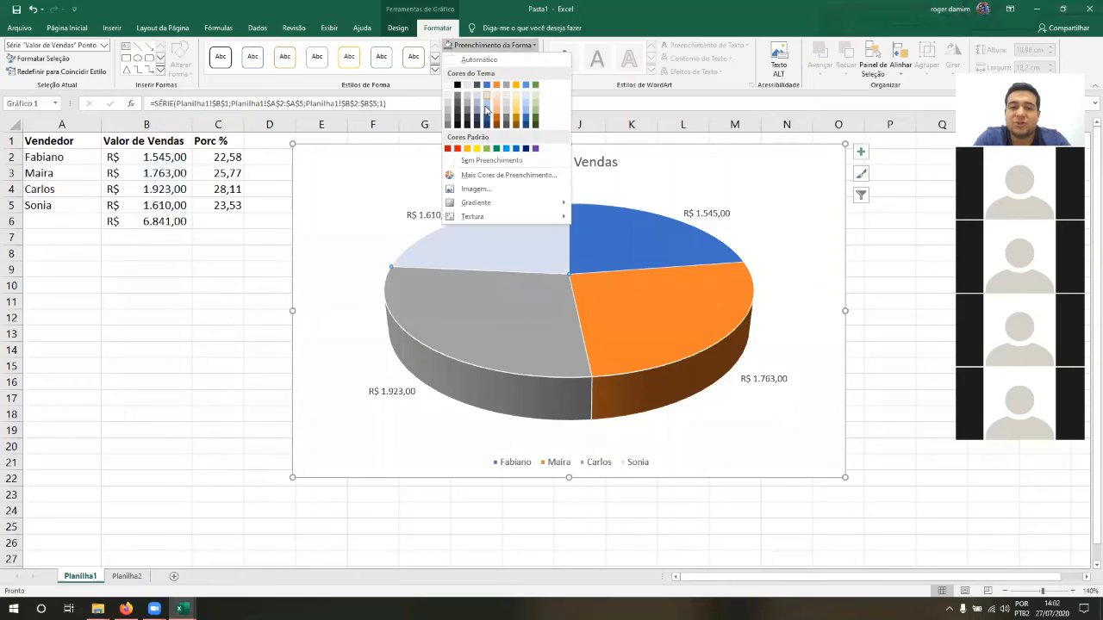
left_click(536, 86)
Fill the R$ 1.923,00 slice with standard red and the R$ 1.763,00 slice with standard yellow.
left_click(533, 357)
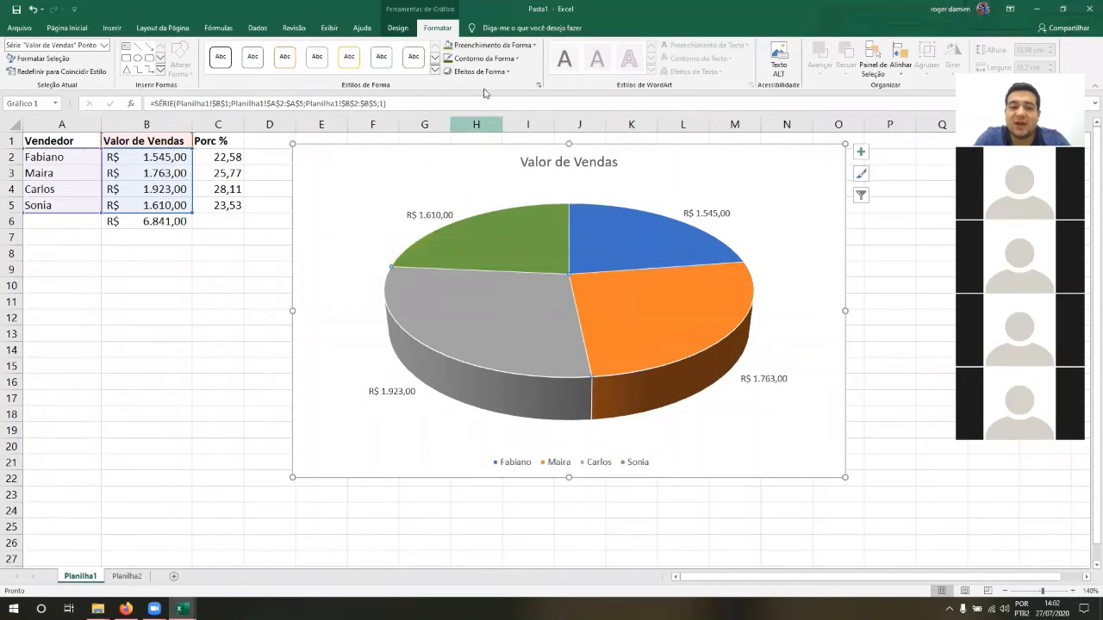
left_click(491, 45)
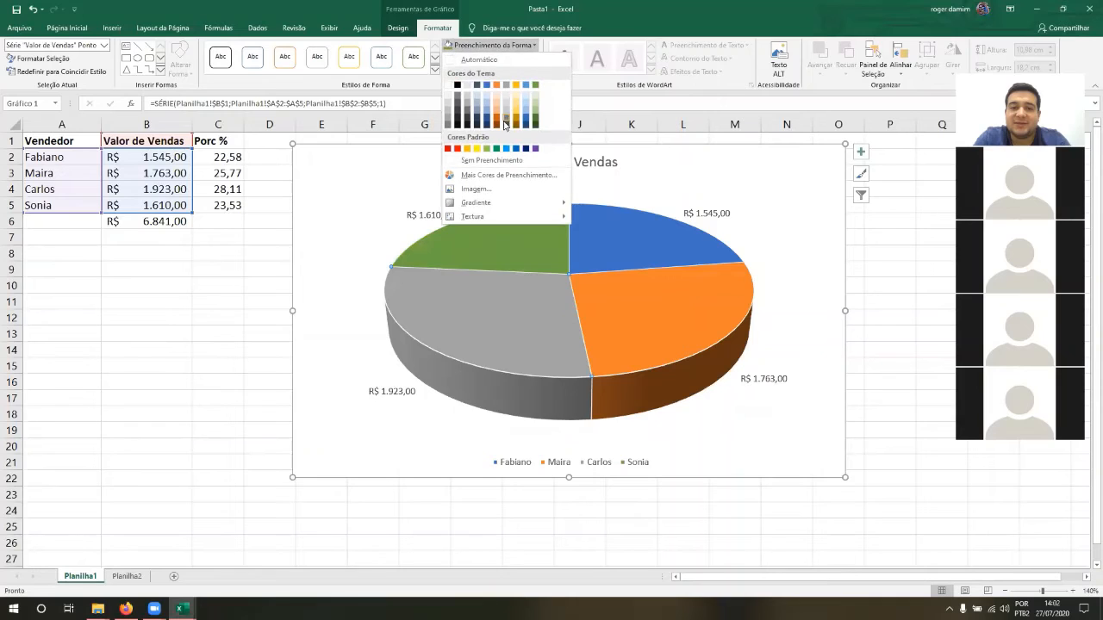
left_click(458, 150)
left_click(491, 45)
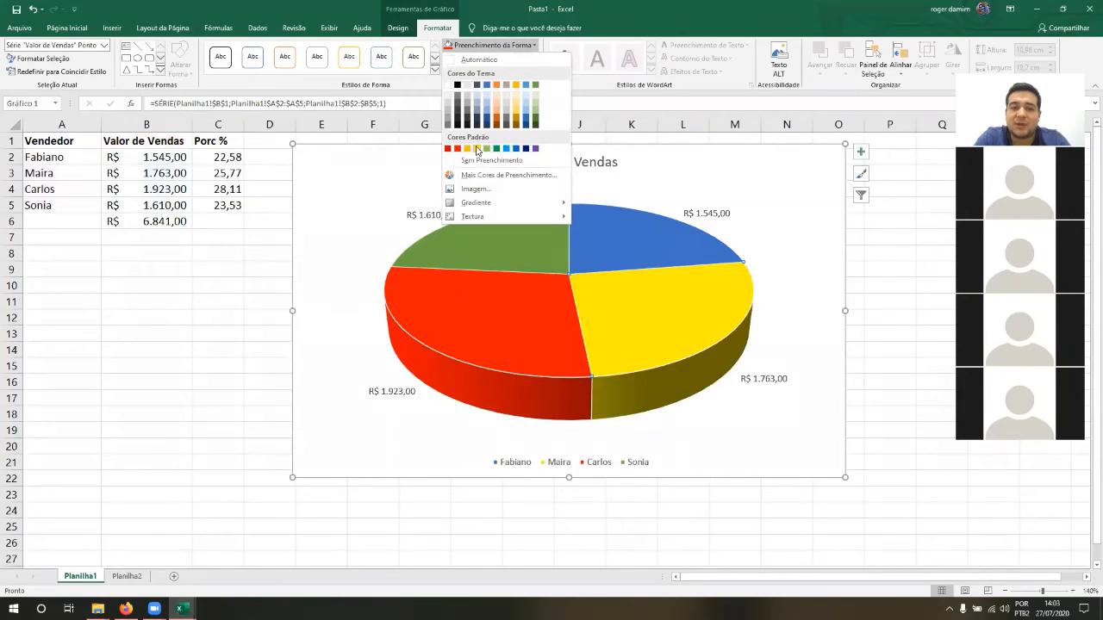
left_click(476, 149)
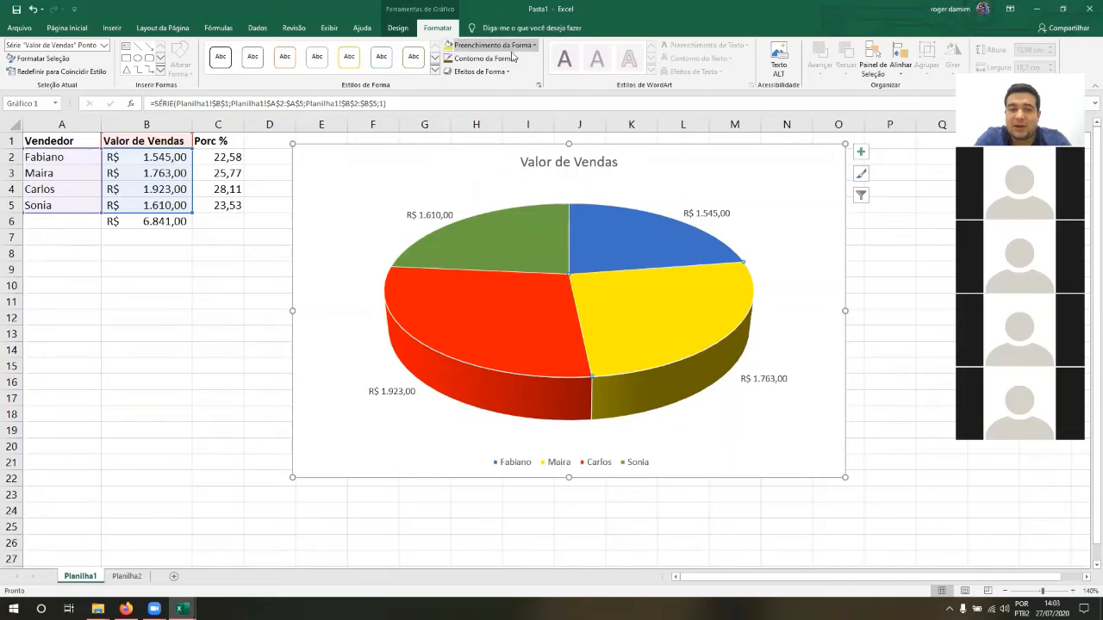
Select the whole chart and place its title above the pie with the Acima do Gráfico option.
left_click(481, 251)
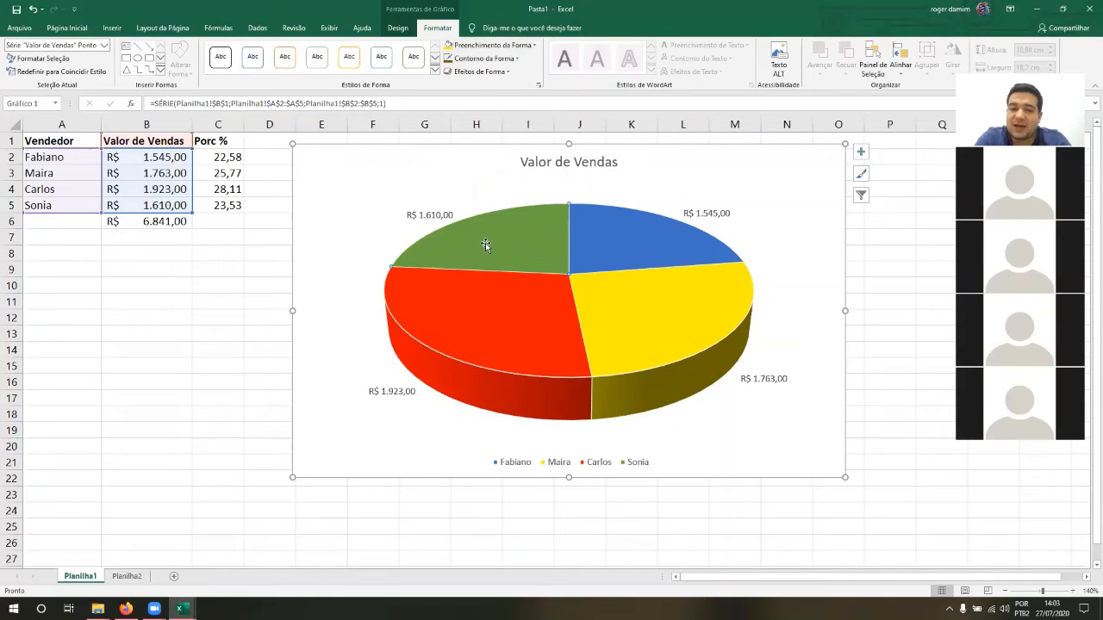
left_click(647, 315)
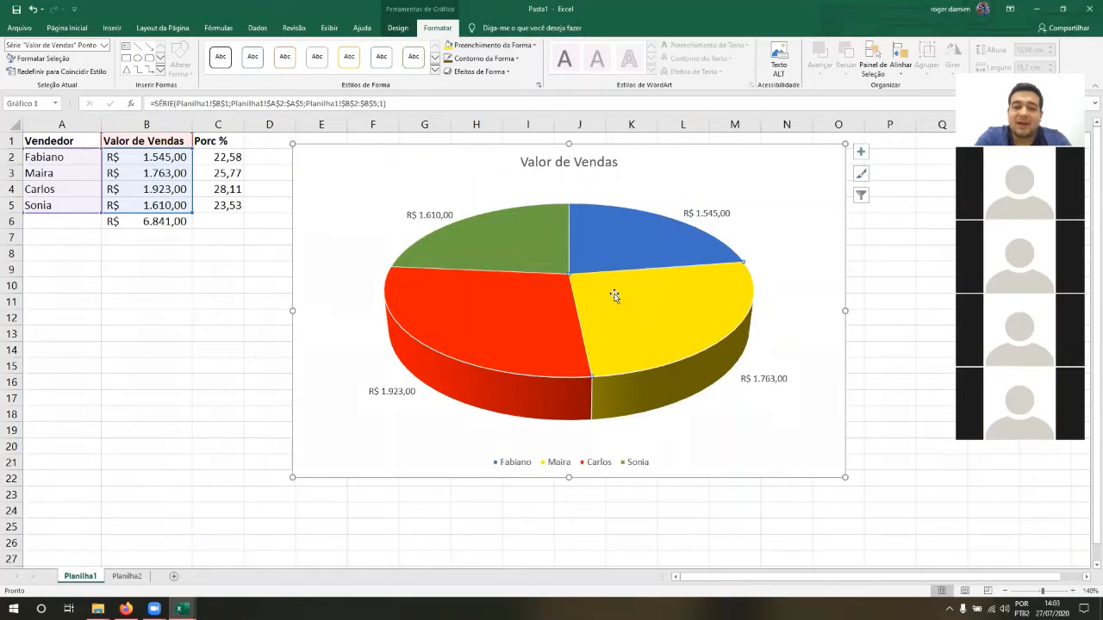
left_click(406, 27)
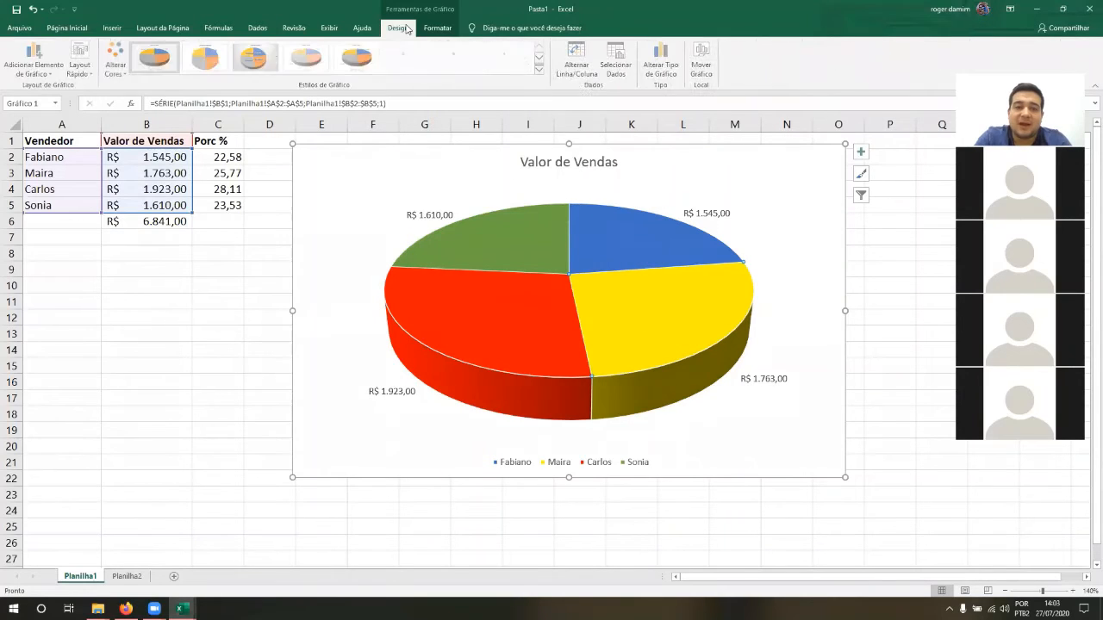
left_click(452, 169)
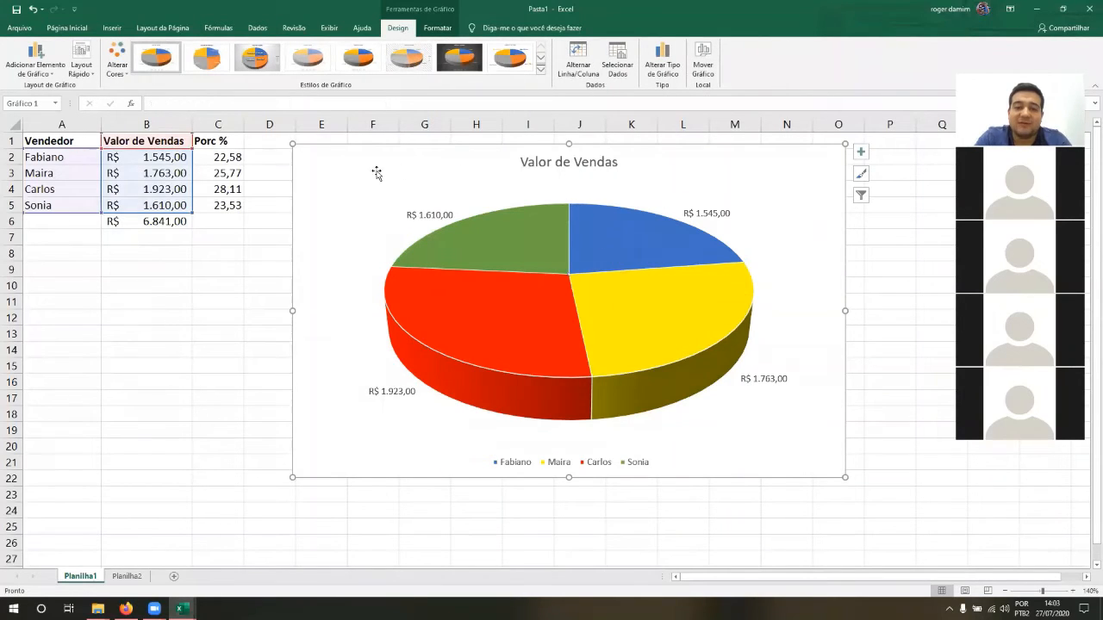
left_click(39, 69)
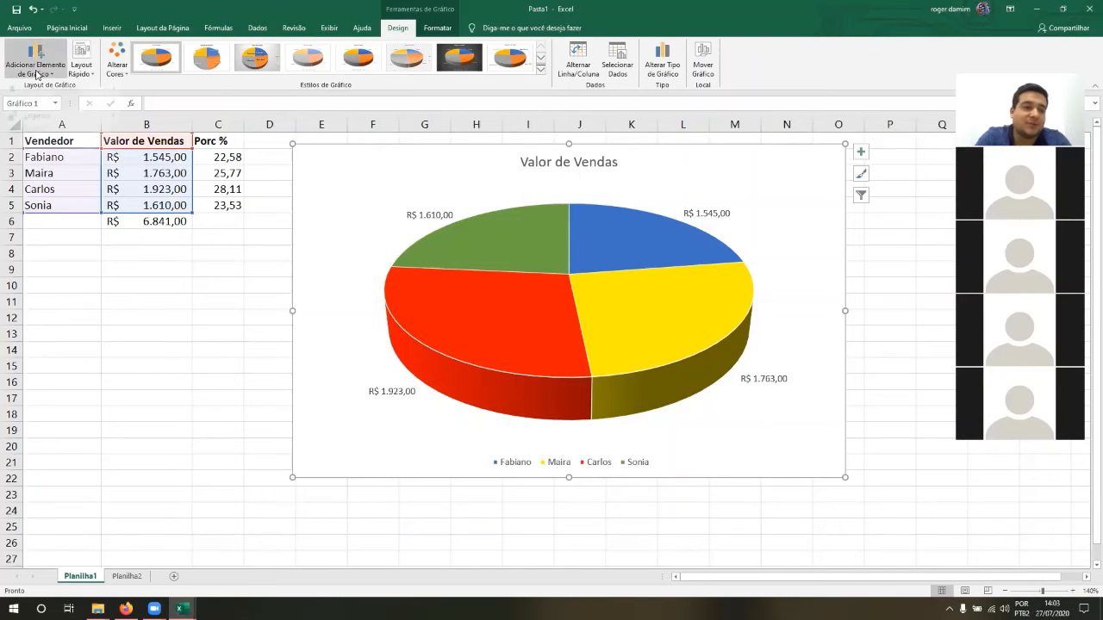
mouse_move(49, 88)
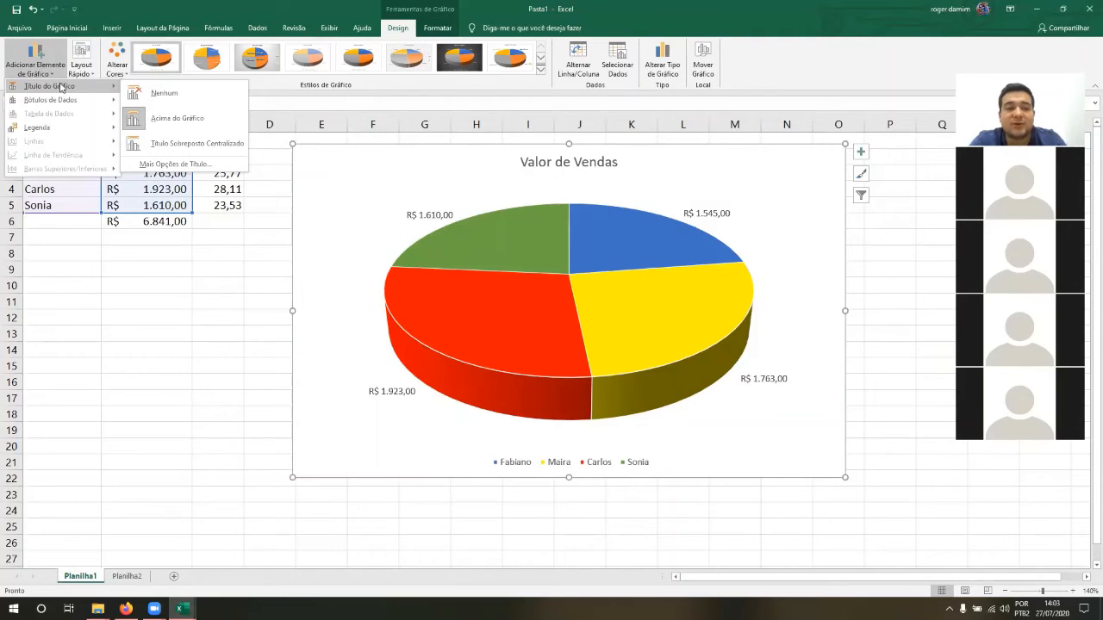
left_click(158, 127)
Review the data label placements, including Texto Explicativo de Dados, and choose Extremidade Externa.
left_click(48, 72)
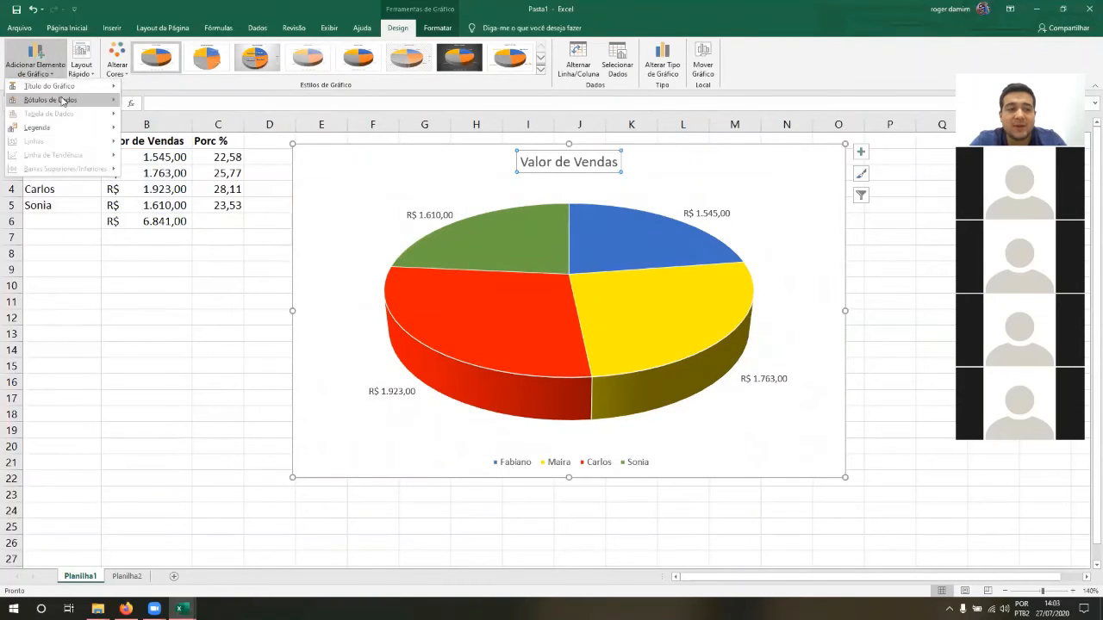
mouse_move(66, 104)
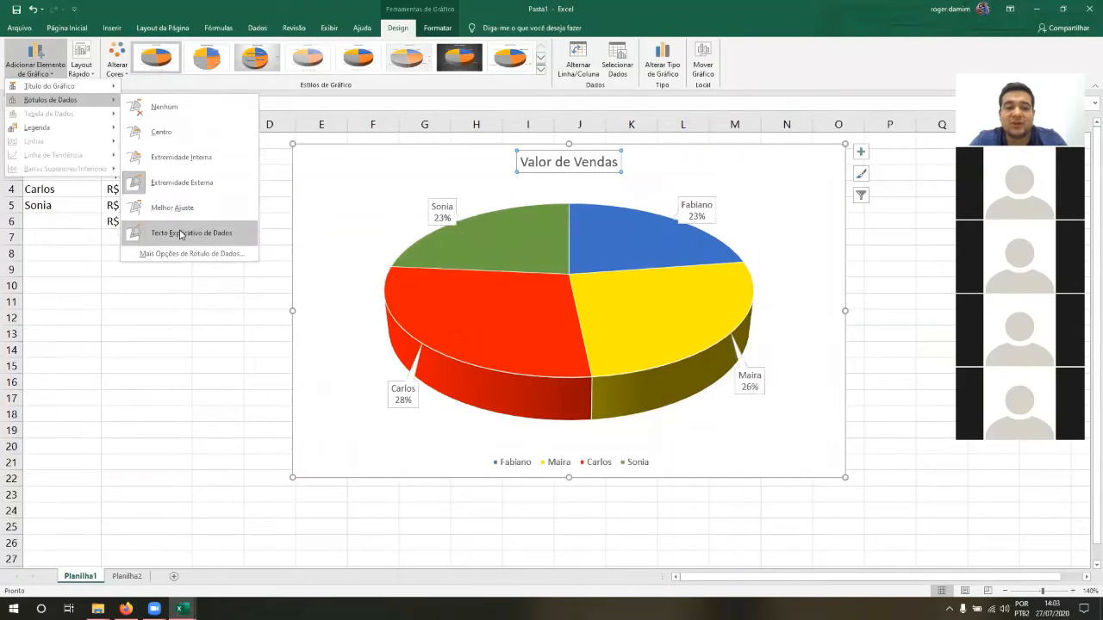
left_click(183, 187)
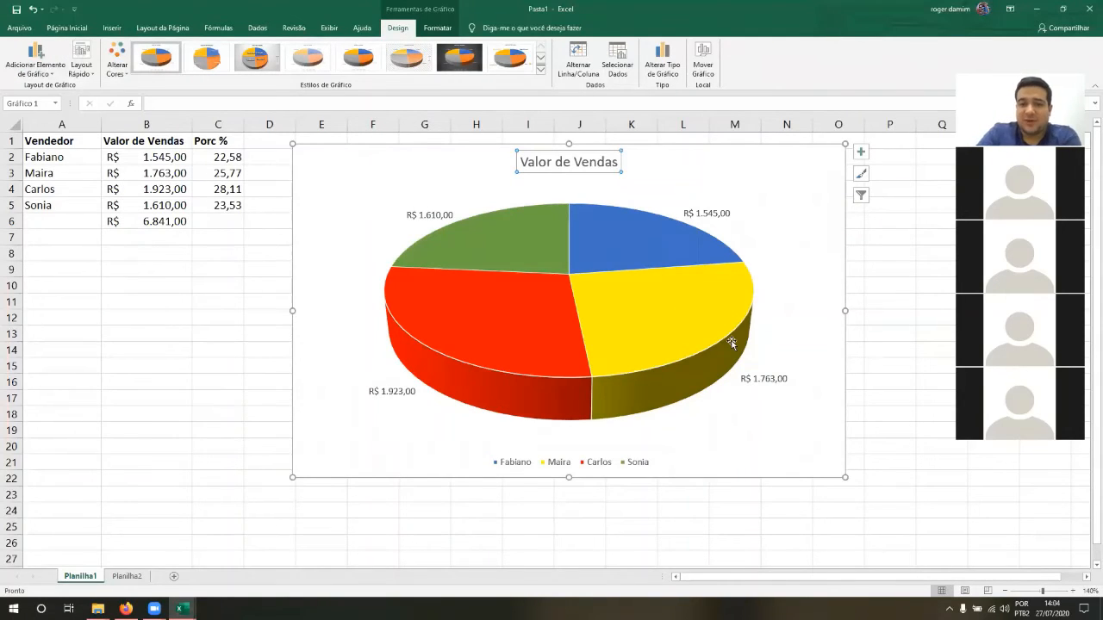
mouse_move(734, 342)
Replace the chart's source data range with Planilha1 A1:C5 so that it includes the Porc % column.
left_click(677, 167)
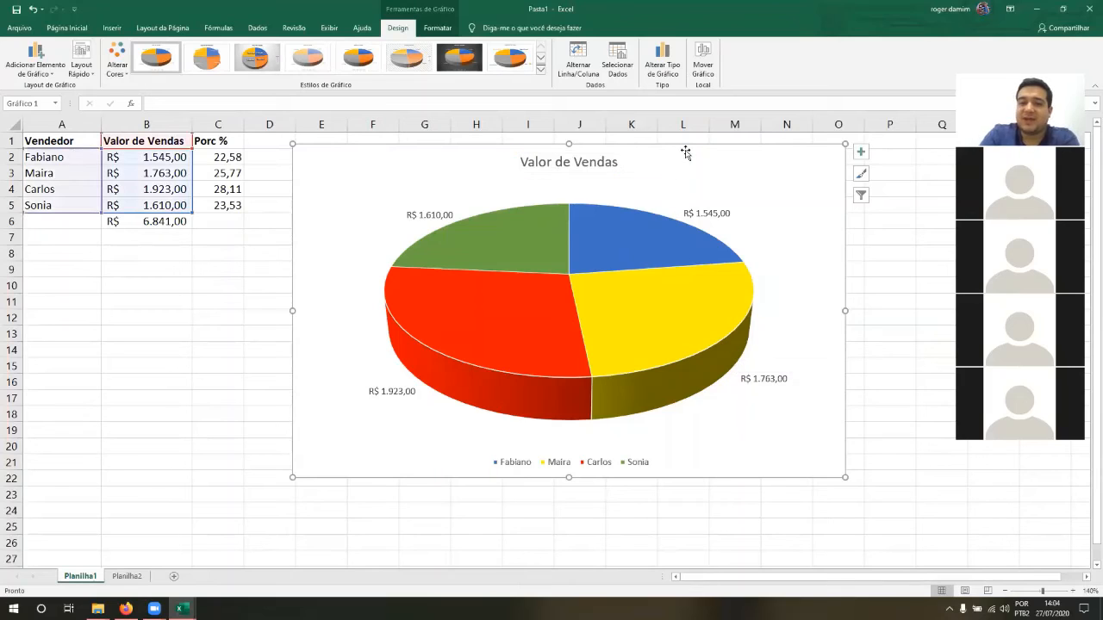
left_click(617, 62)
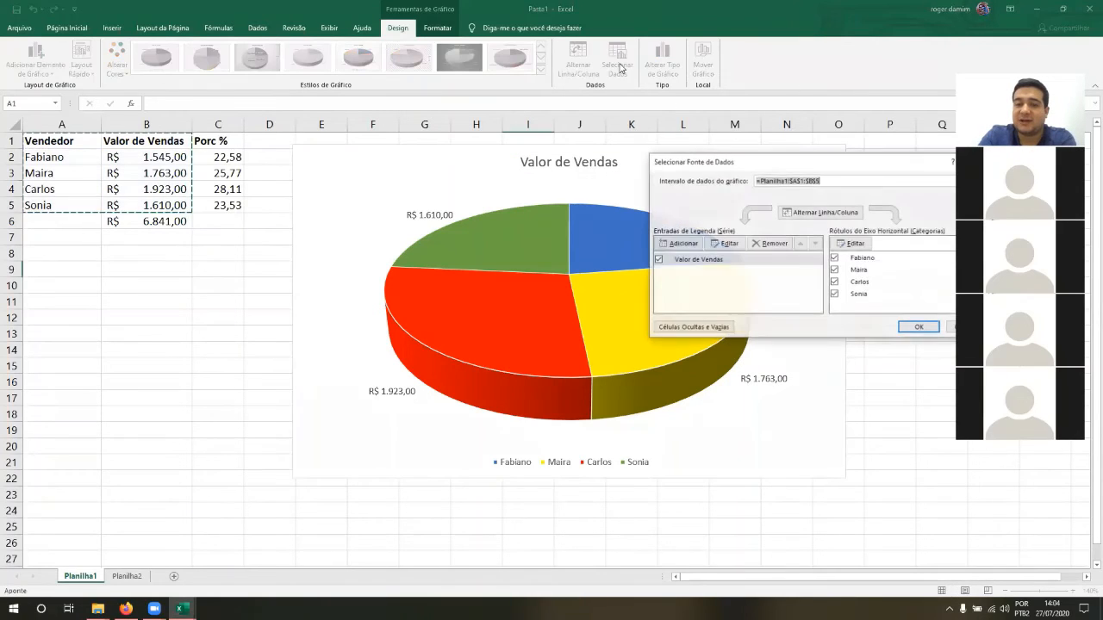
key("Delete")
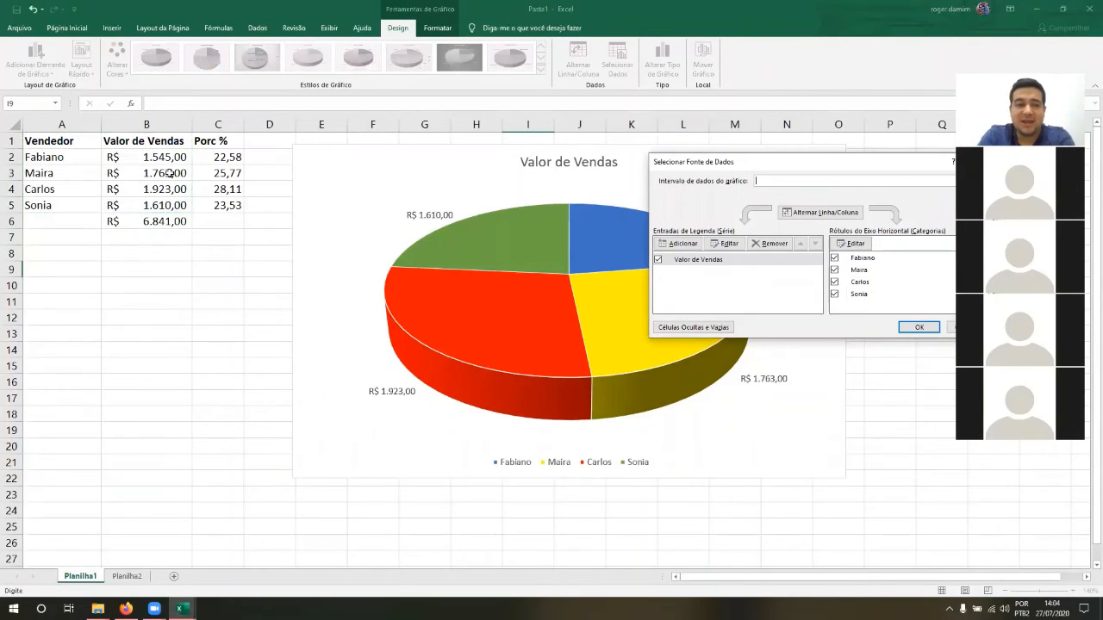
left_click_drag(54, 140, 211, 207)
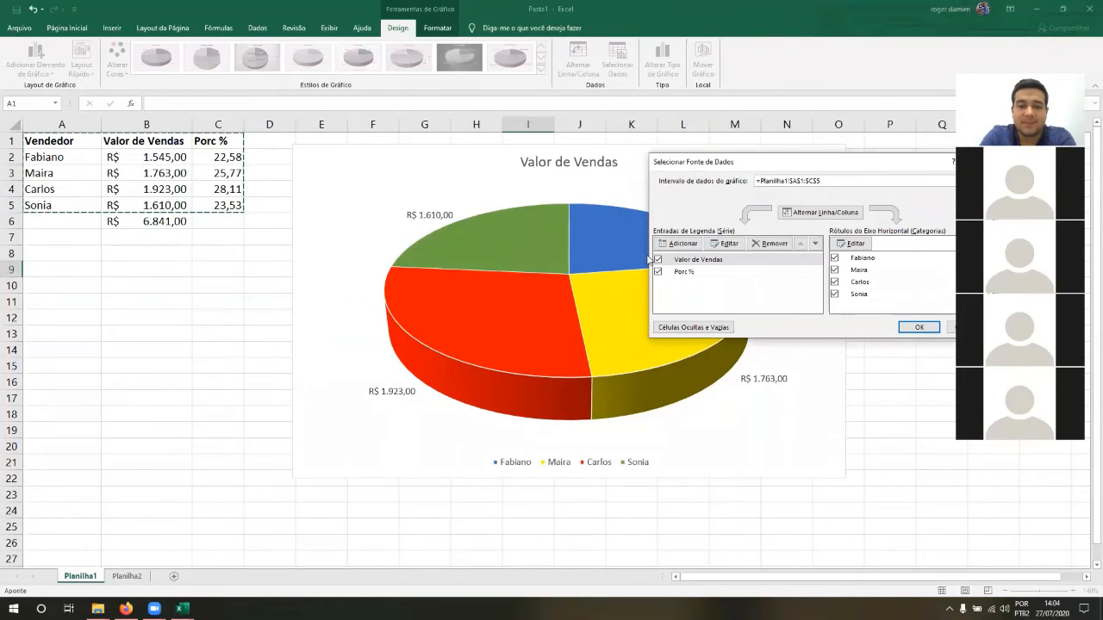
left_click(906, 328)
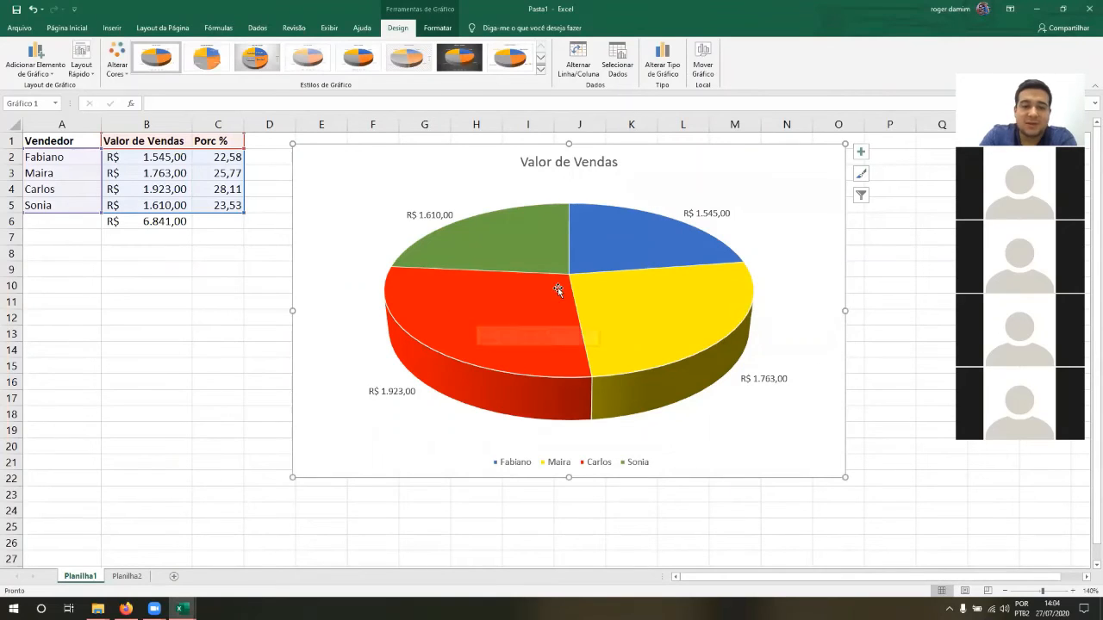
Reapply the Extremidade Externa placement to the pie's data labels, first from a slice and again with the labels selected.
left_click(623, 269)
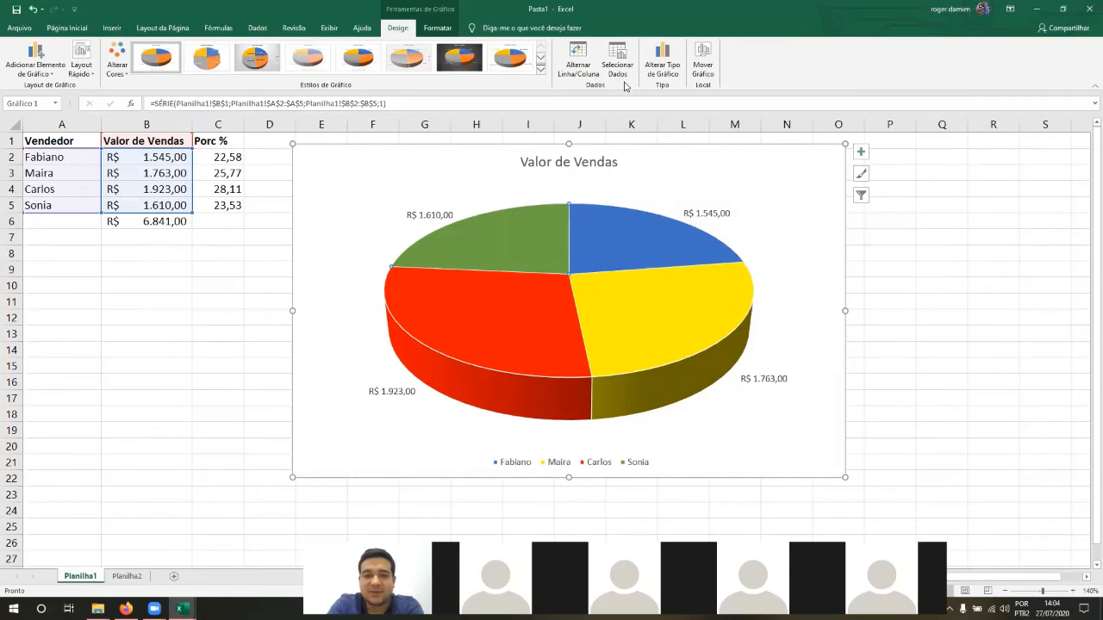
left_click(35, 65)
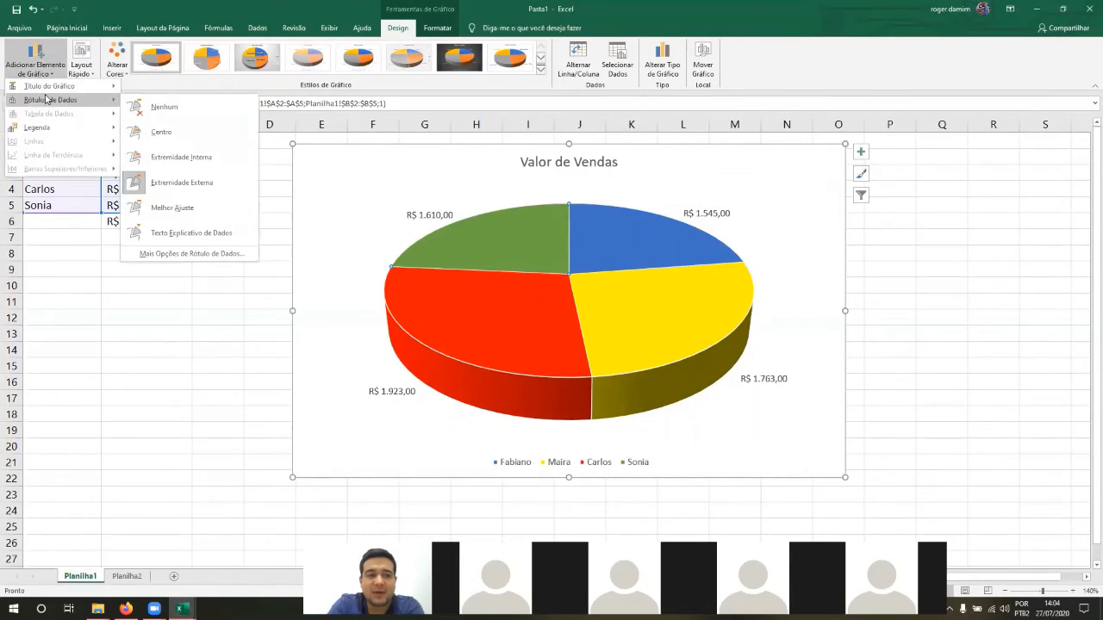
left_click(172, 182)
left_click(707, 213)
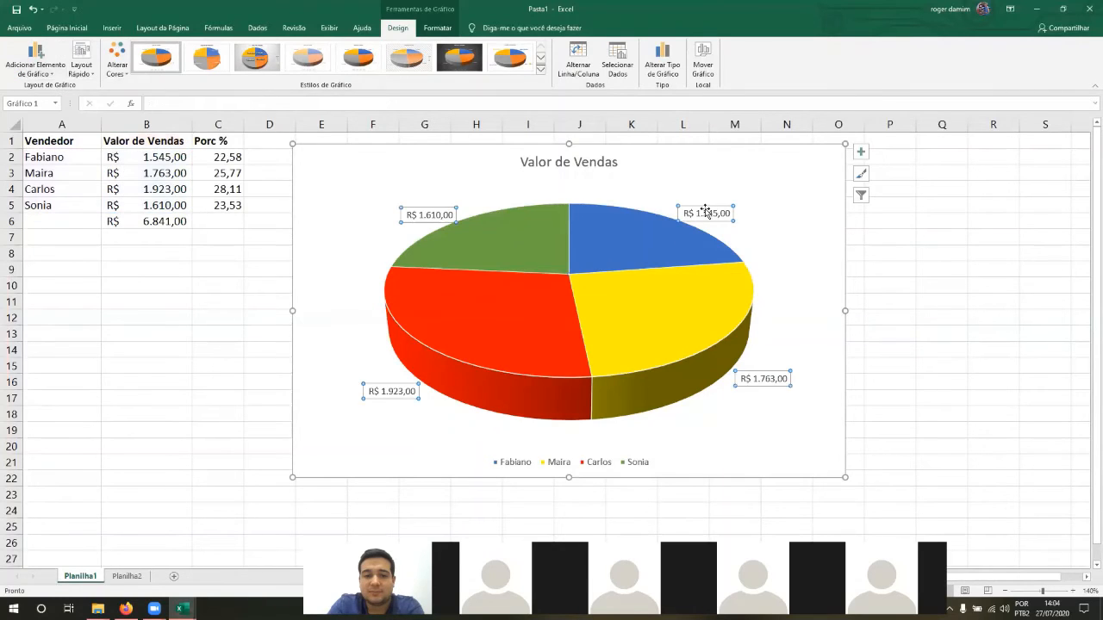
left_click(39, 73)
mouse_move(52, 100)
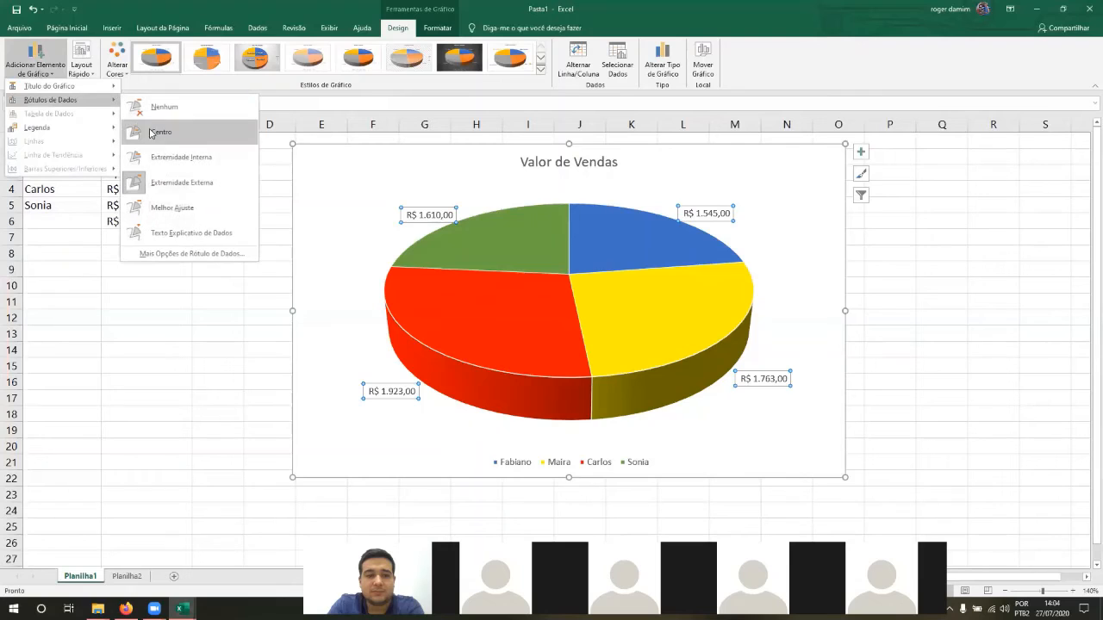
left_click(159, 184)
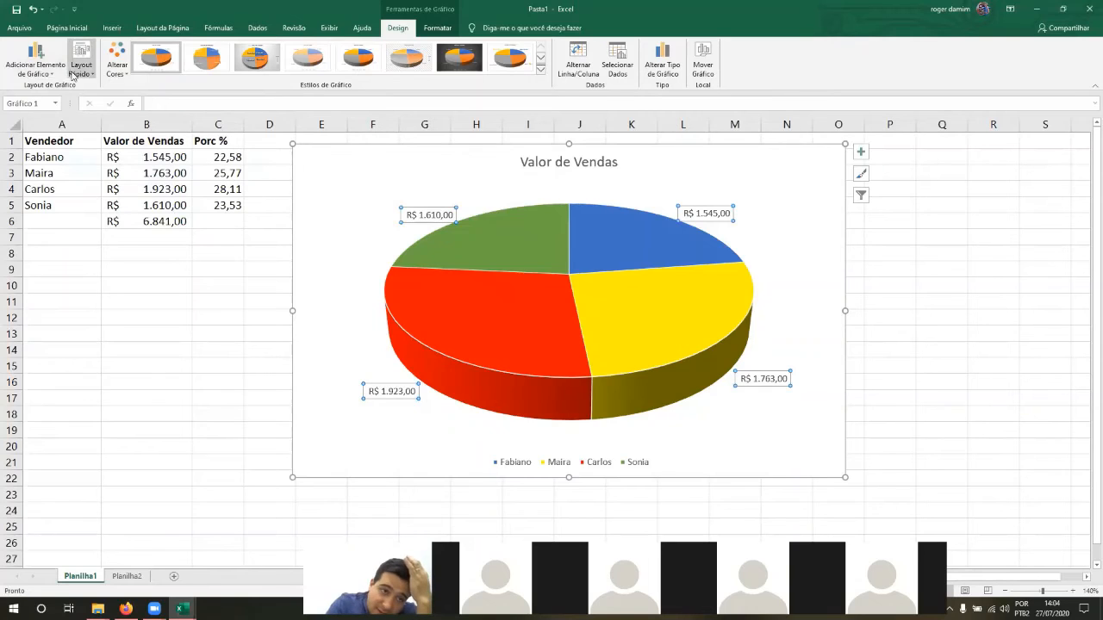
left_click(791, 164)
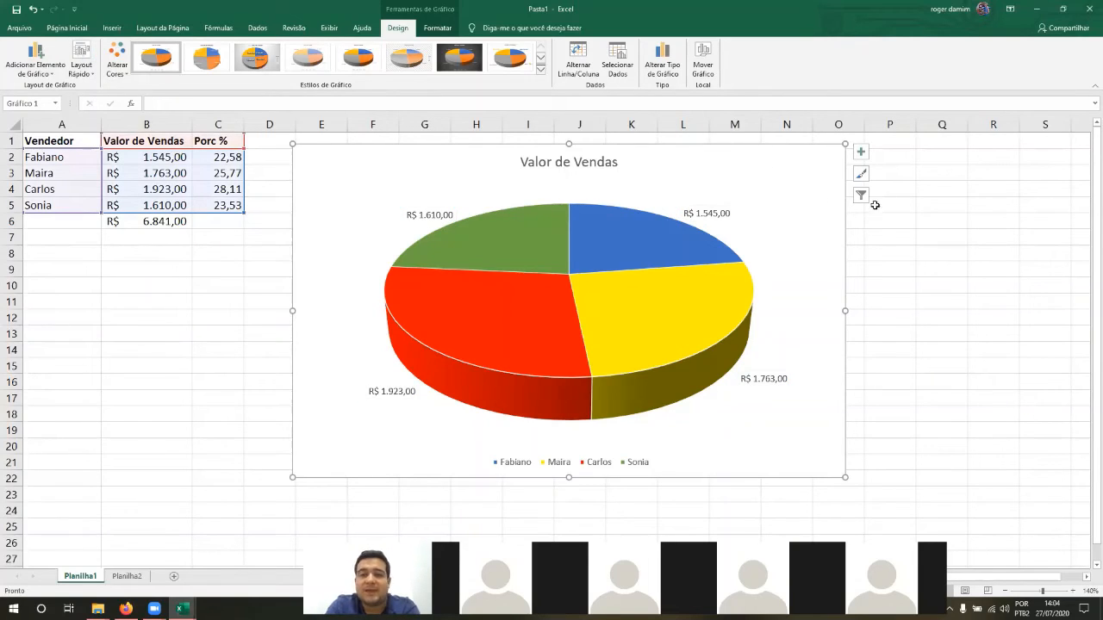
Open the formatting options for the pie's data labels and add the percentage (Porcentagem) beside each value.
left_click(437, 28)
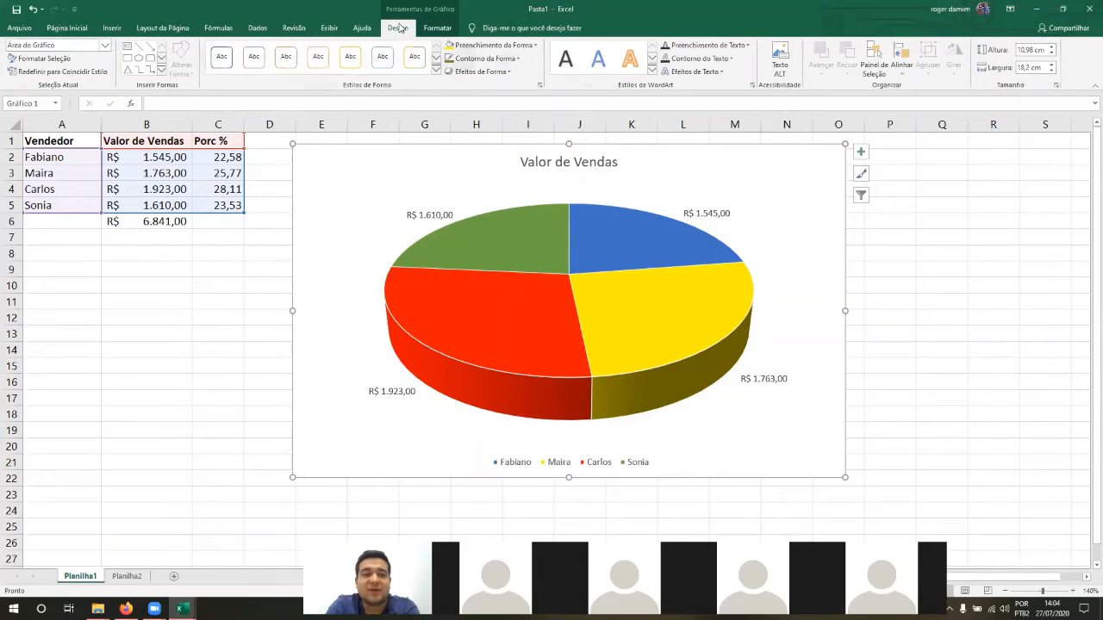
left_click(435, 33)
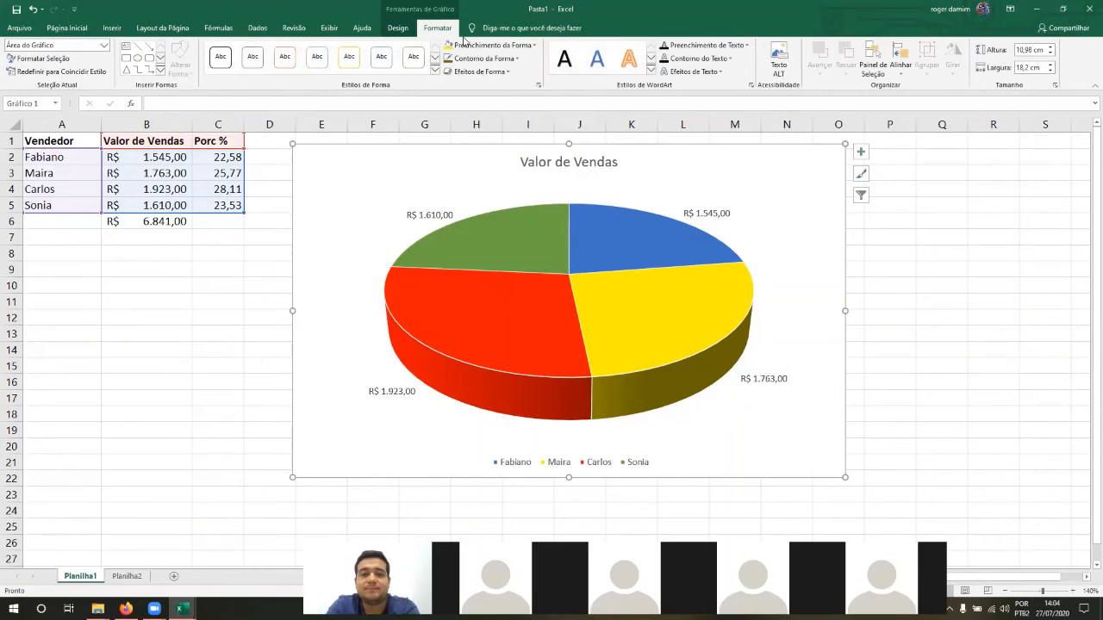
left_click(716, 211)
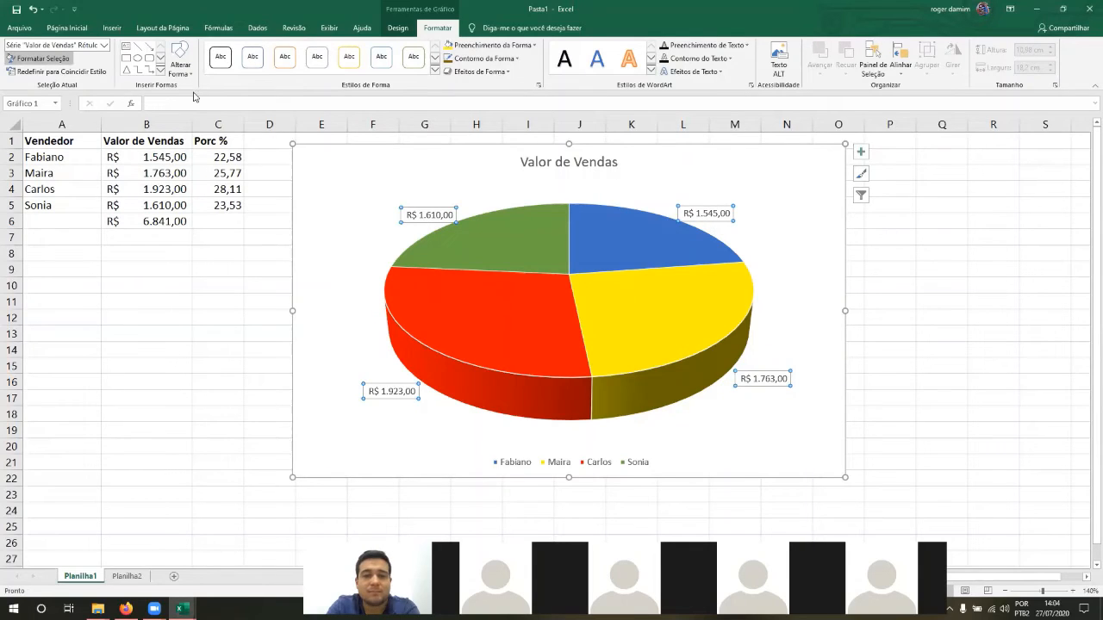
left_click(39, 58)
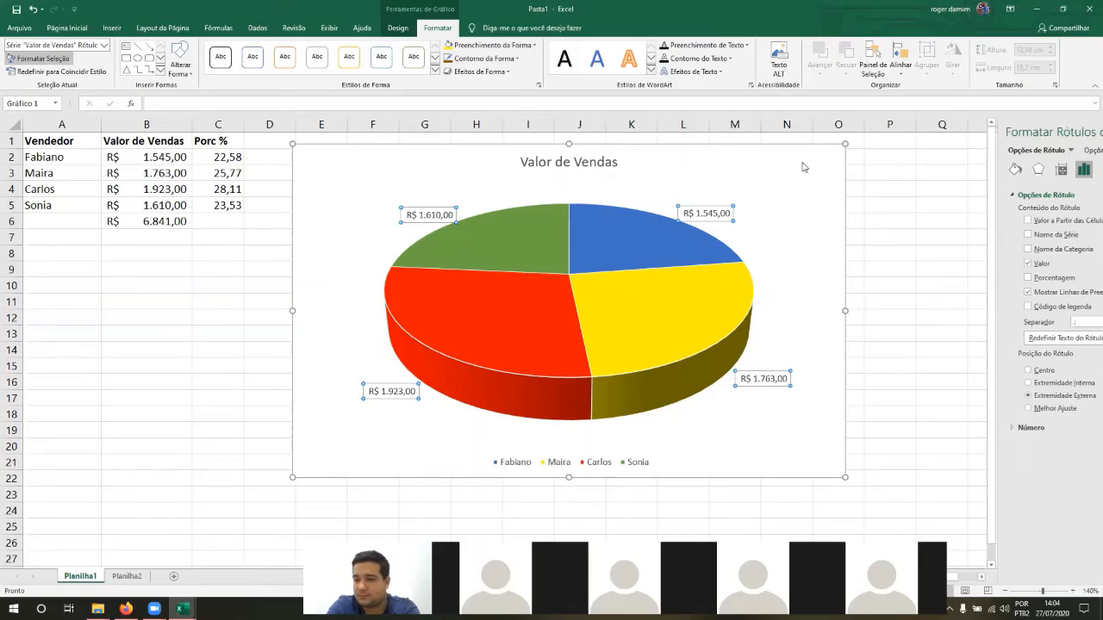
left_click(970, 277)
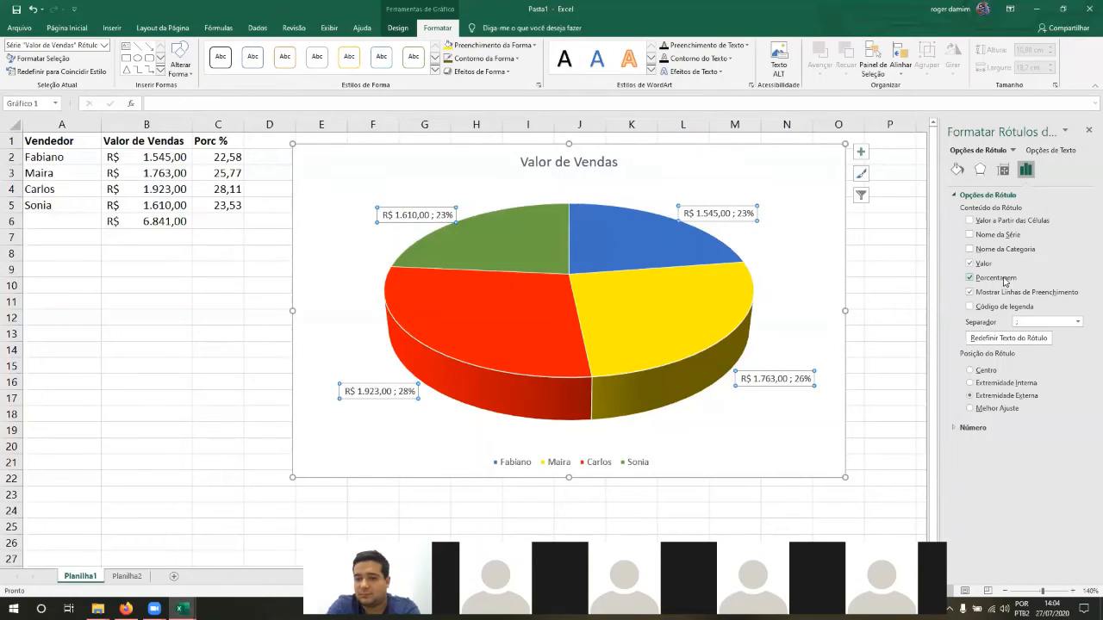
Set the separator between value and percentage in the pie's data labels to (Nova Linha) and close the label formatting options.
left_click(1076, 322)
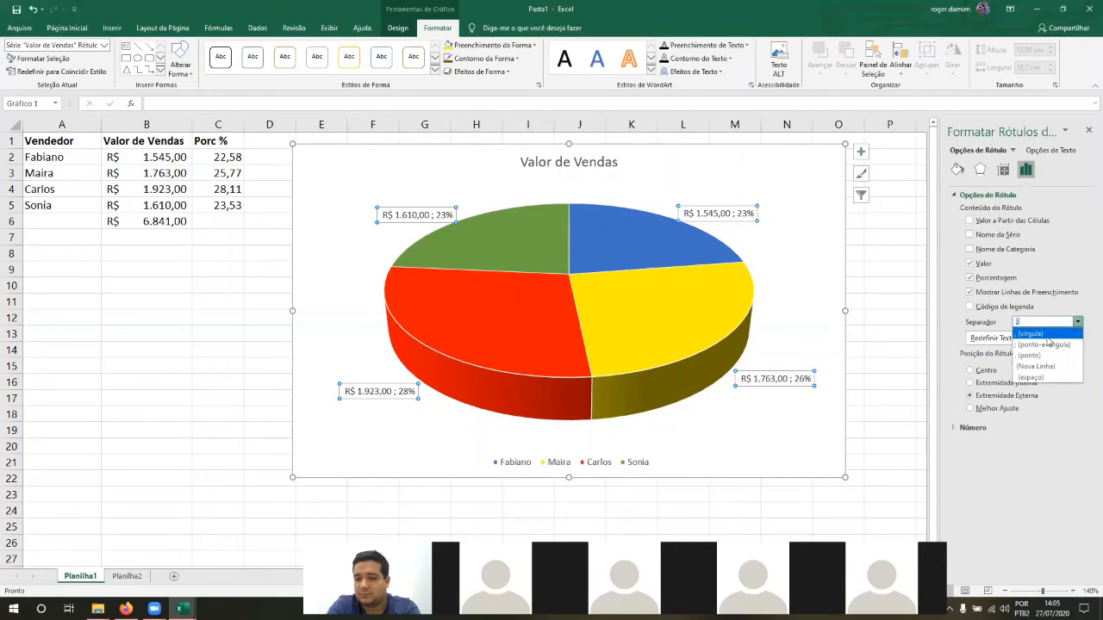
left_click(1079, 321)
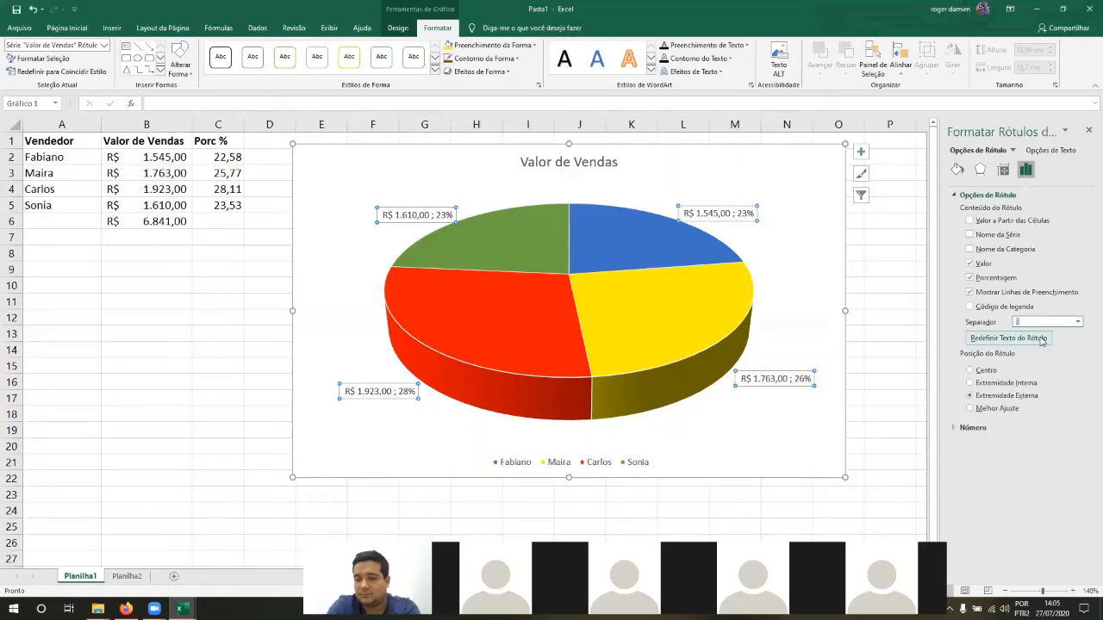
left_click(1069, 321)
left_click(1076, 322)
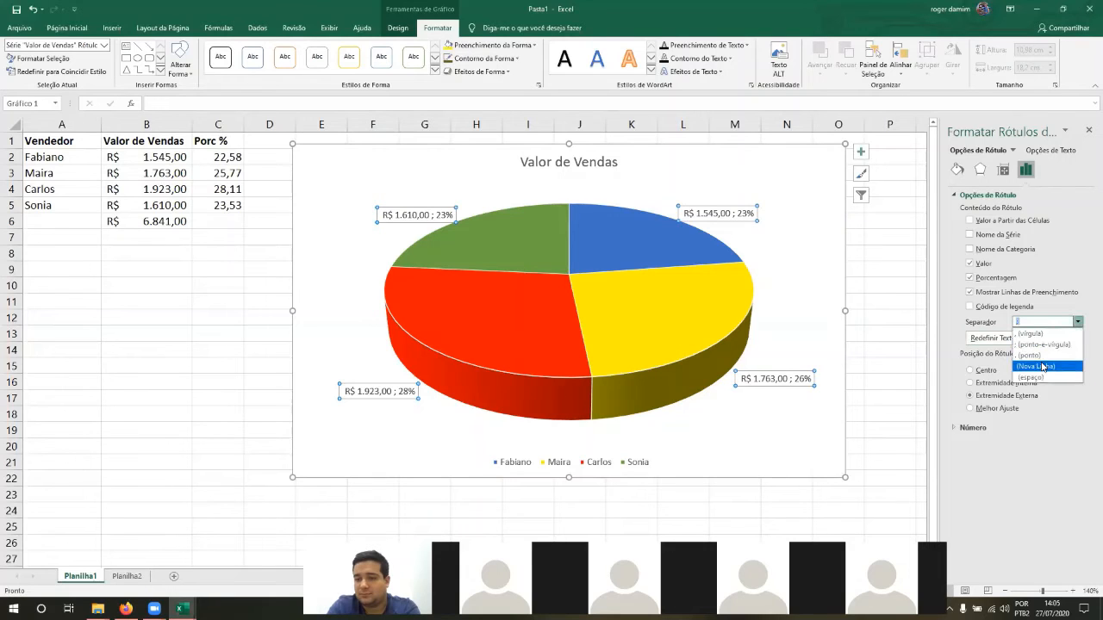
left_click(1046, 367)
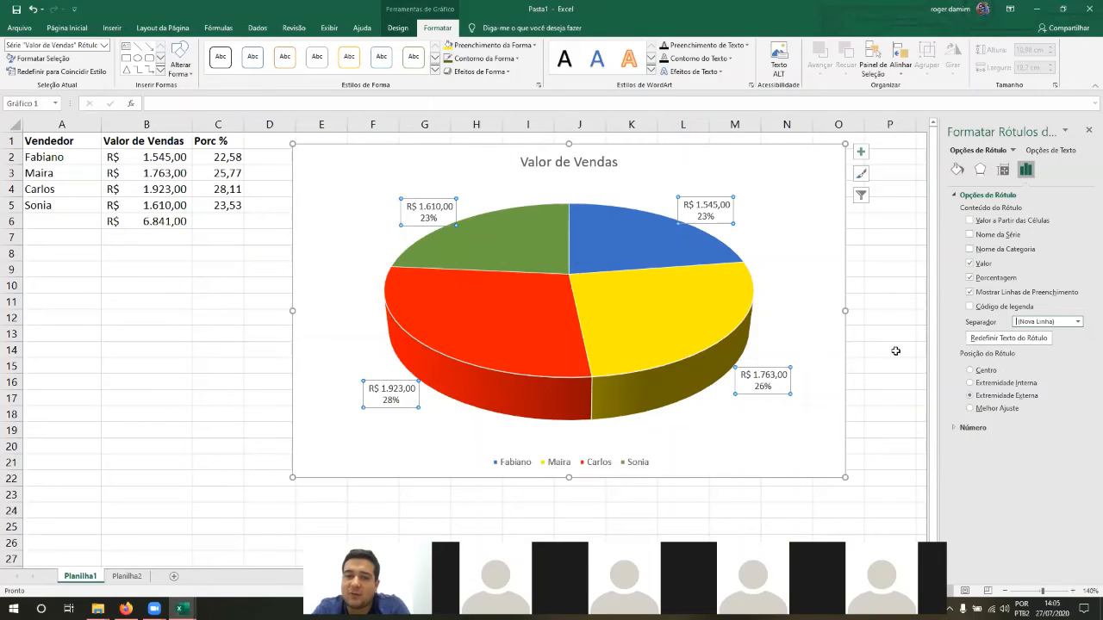
left_click(1087, 132)
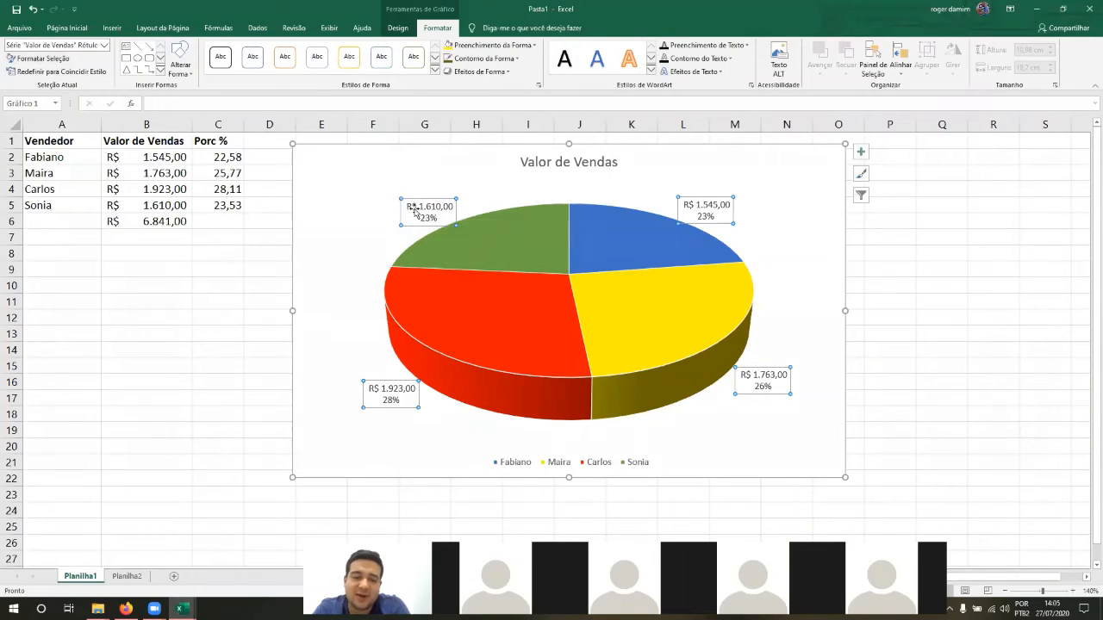
Reopen the data label formatting, turn off Mostrar Linhas de Preenchimento, and toggle Porcentagem, leaving it enabled.
left_click(53, 59)
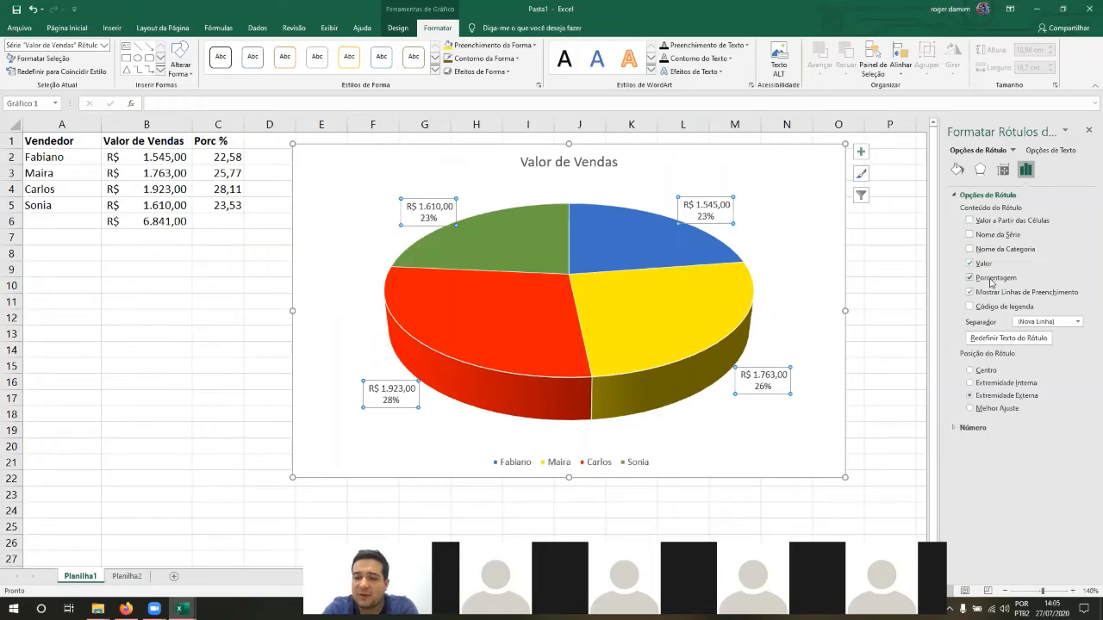
left_click(970, 277)
left_click(997, 285)
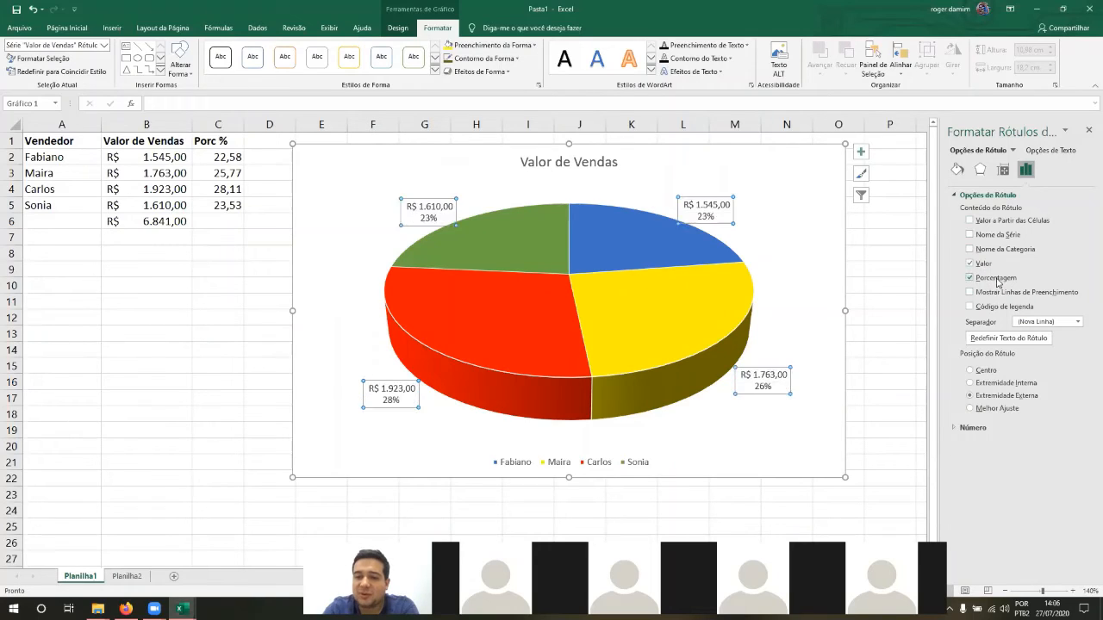
left_click(997, 283)
left_click(996, 282)
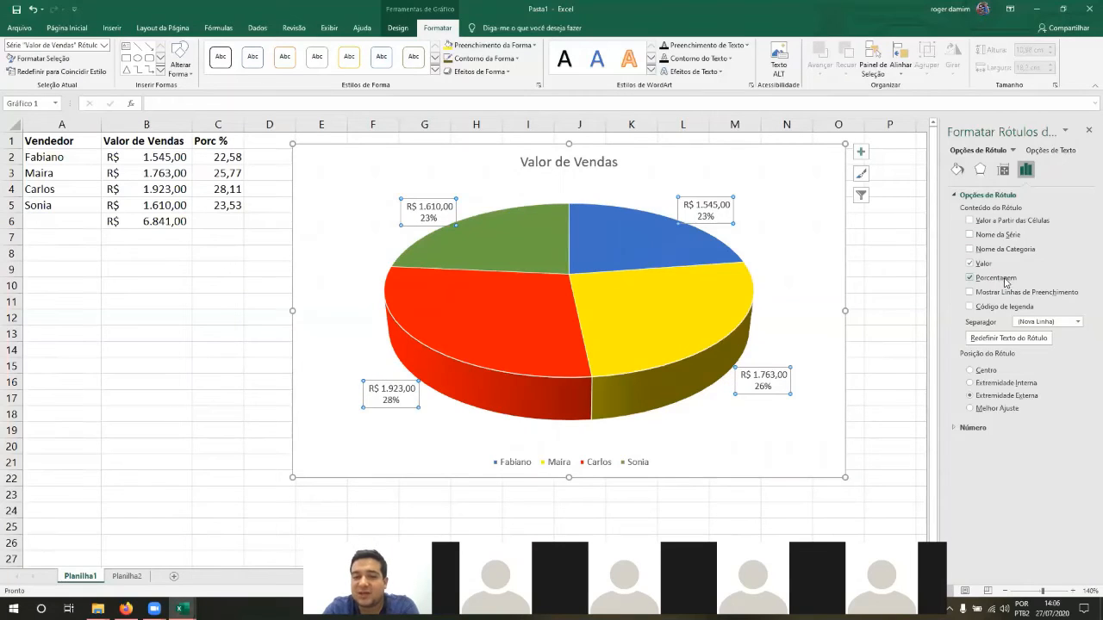
left_click(1006, 285)
left_click(1007, 283)
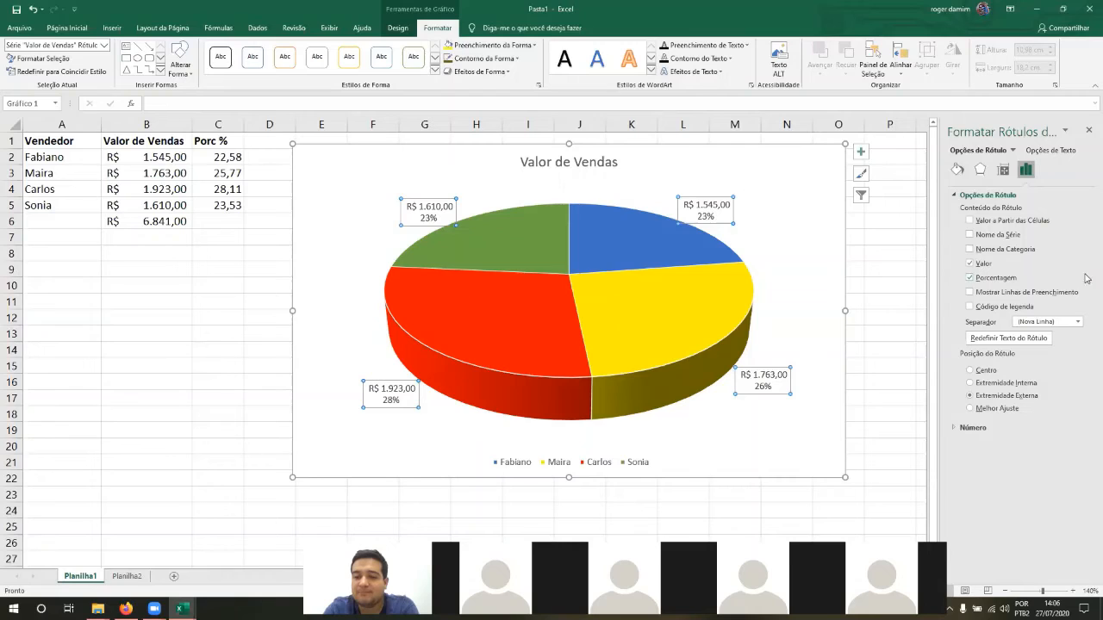
Try the Centro and Extremidade Interna label positions, return to Extremidade Externa, and look at the Número options.
left_click(992, 371)
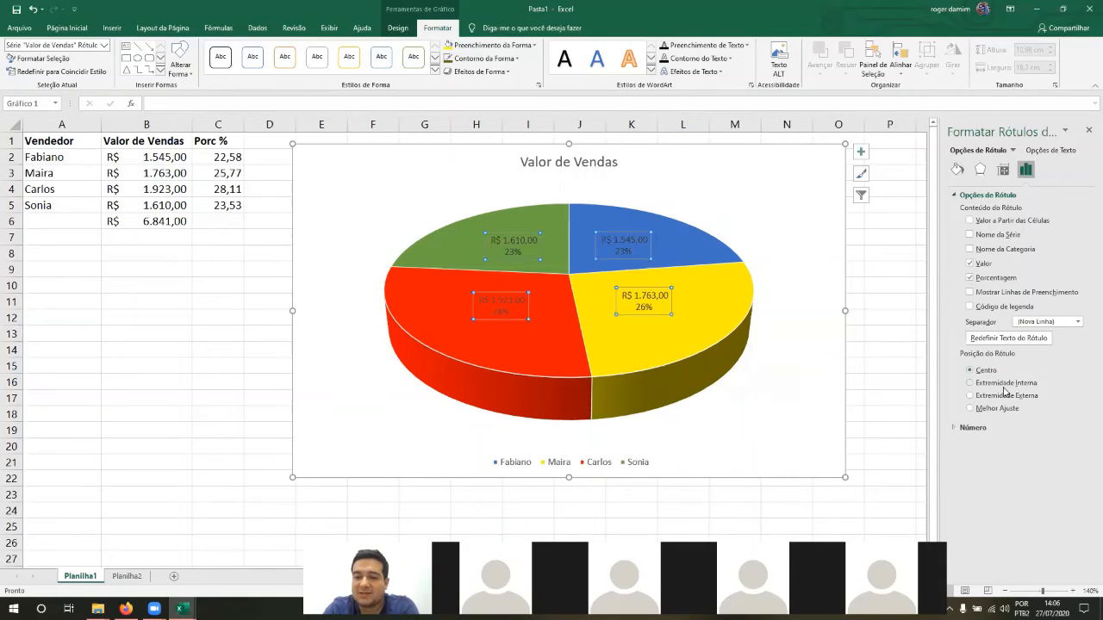
left_click(1004, 384)
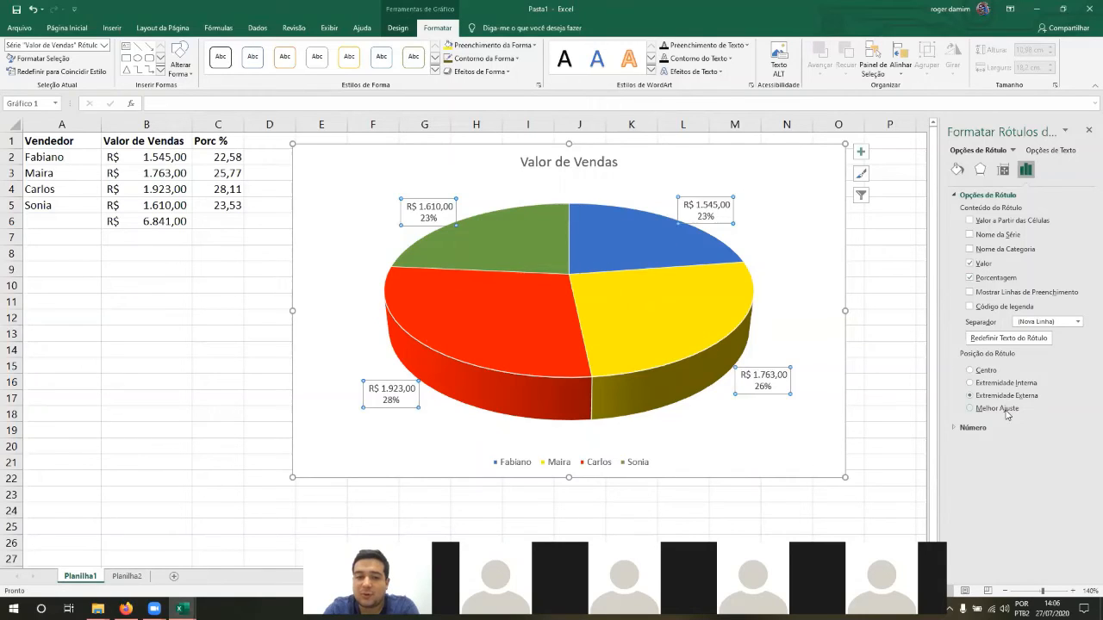
left_click(971, 427)
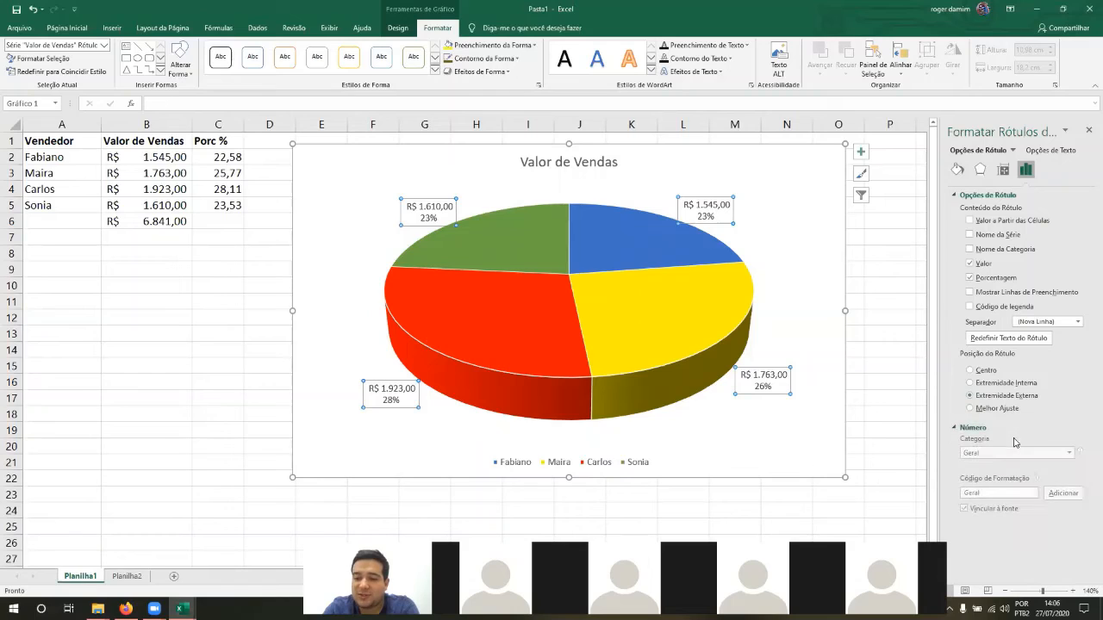
left_click(972, 427)
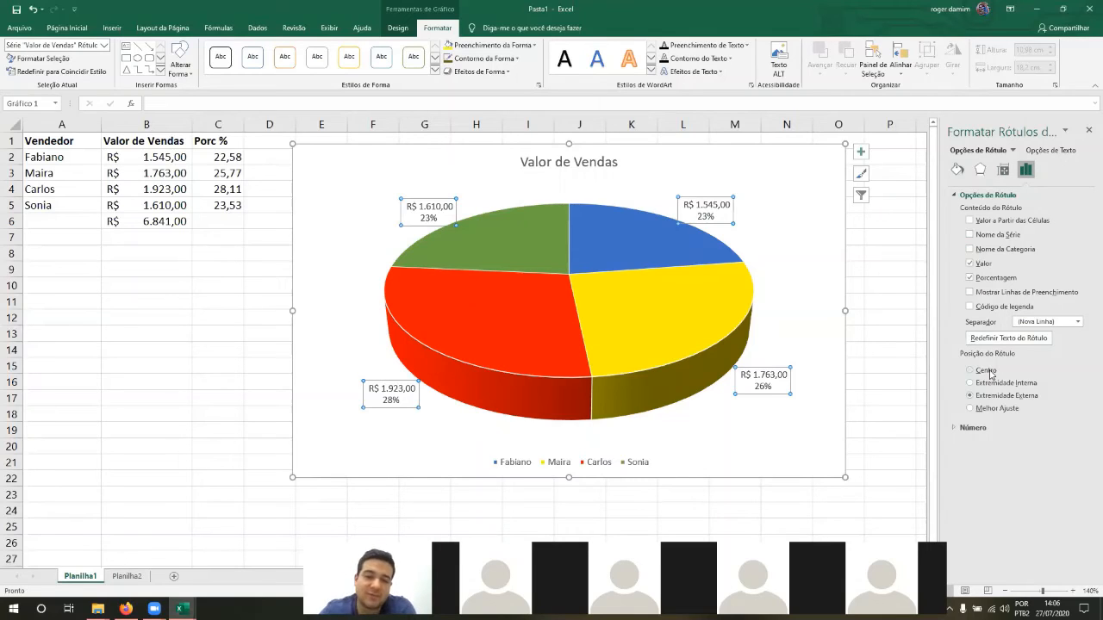
left_click(651, 250)
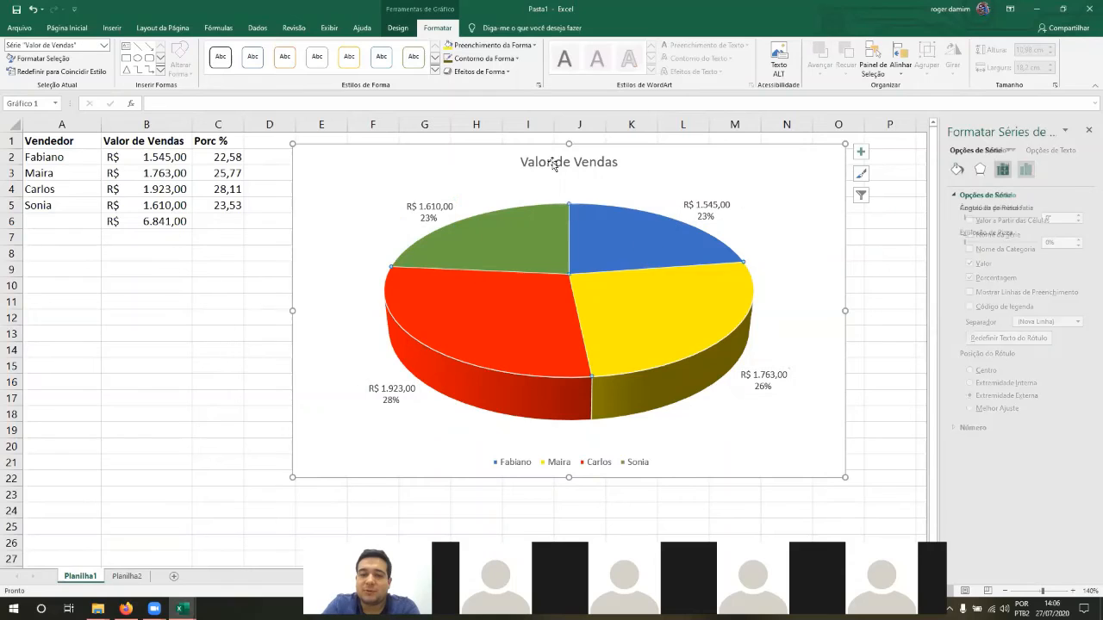
left_click(804, 258)
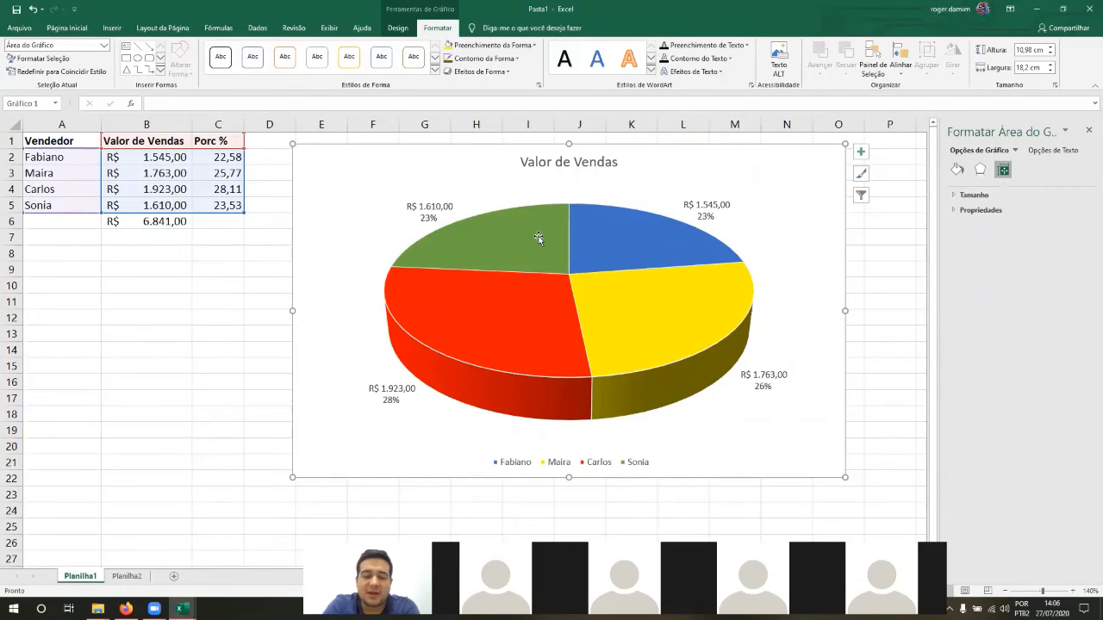
Format the monthly sales values in B2:G4 on Planilha2 as Moeda.
left_click(127, 576)
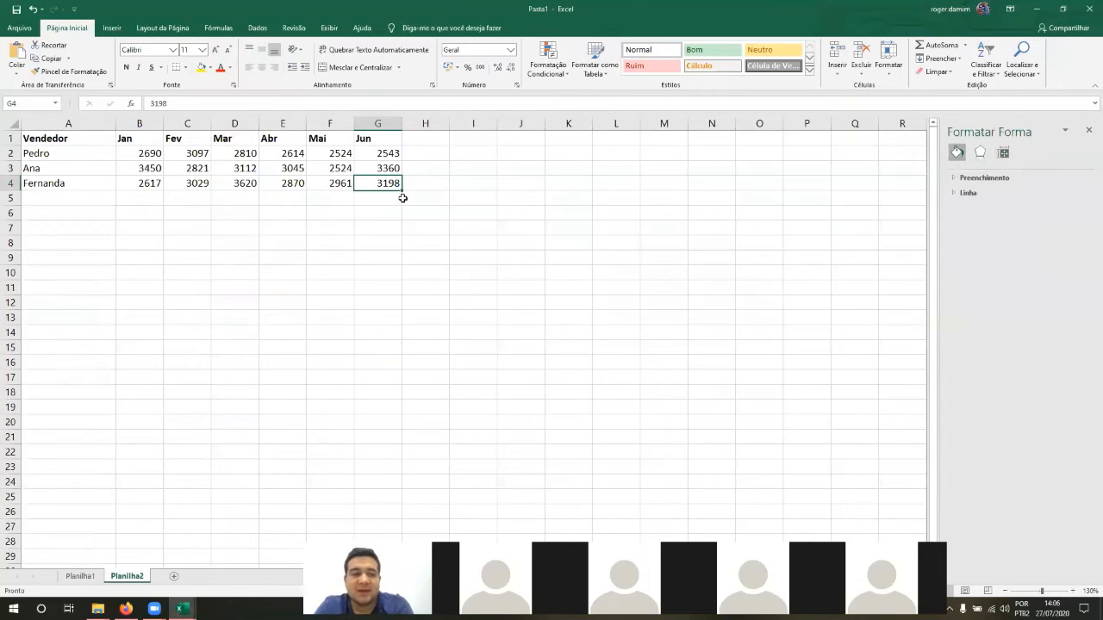
left_click_drag(147, 152, 383, 183)
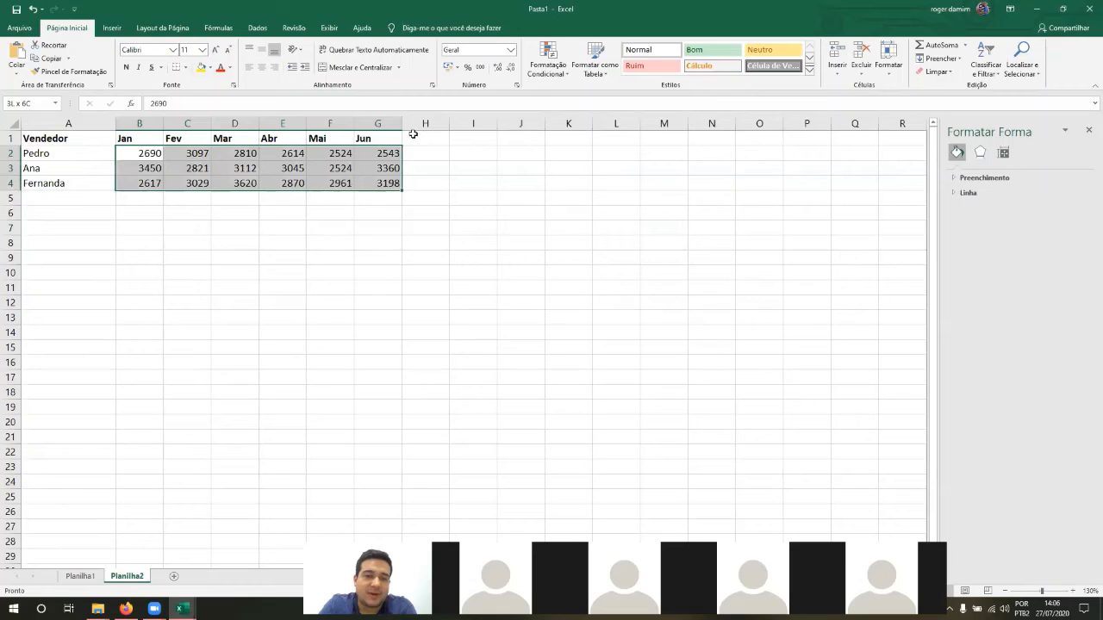
left_click(511, 49)
left_click(483, 115)
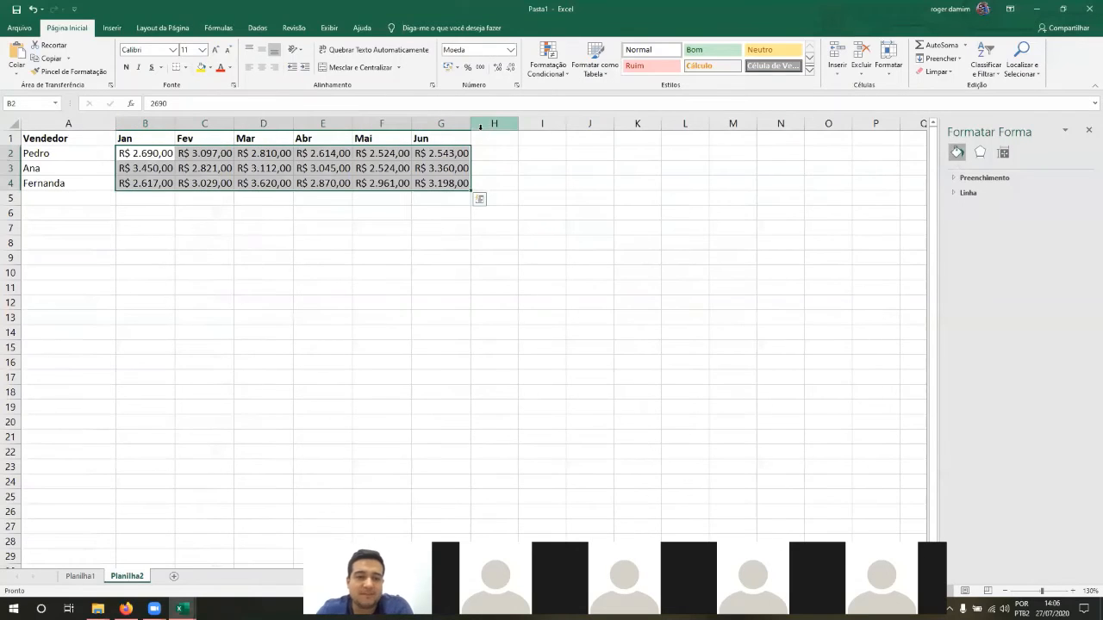
Widen columns B through G equally on Planilha2 and close the shape formatting options.
left_click(226, 254)
left_click_drag(147, 123, 440, 124)
left_click_drag(175, 123, 183, 124)
left_click(1088, 131)
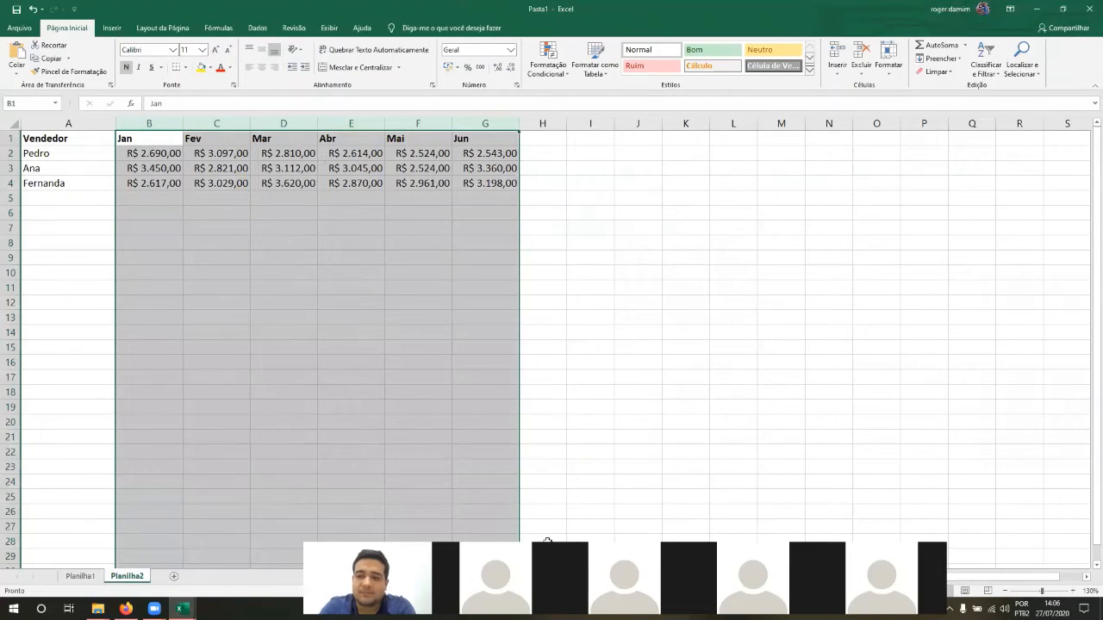
left_click(787, 243)
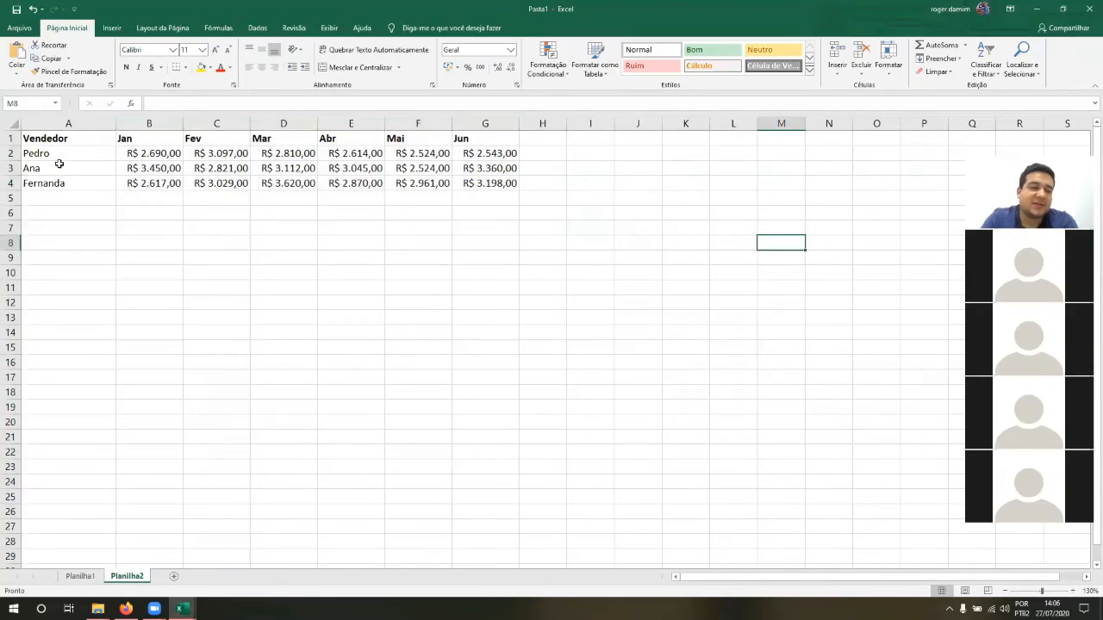
left_click(35, 152)
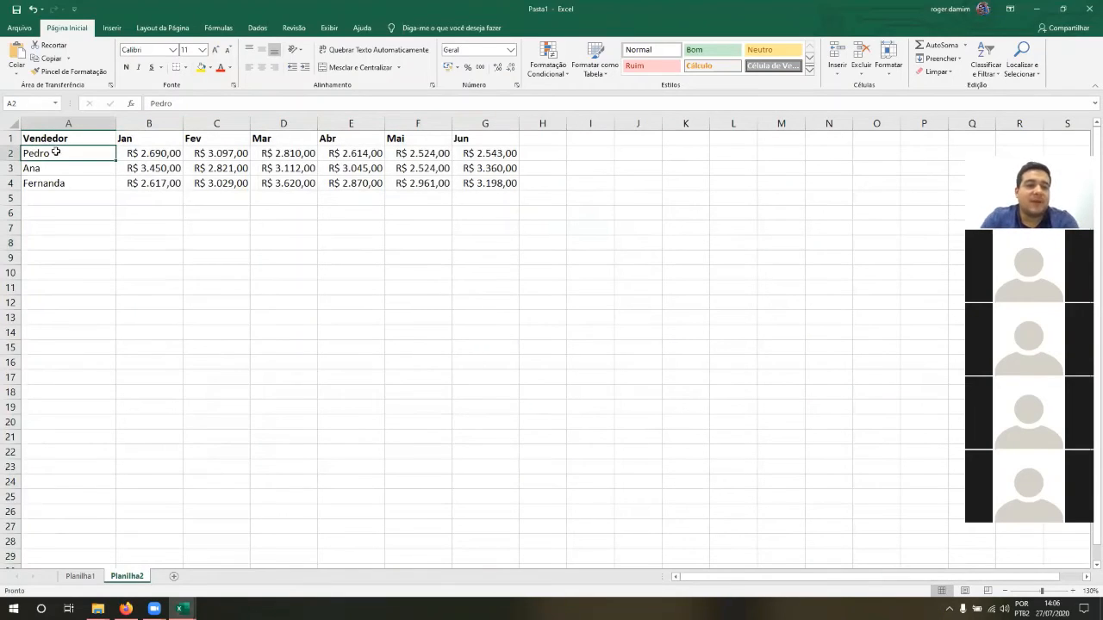
left_click_drag(55, 153, 500, 153)
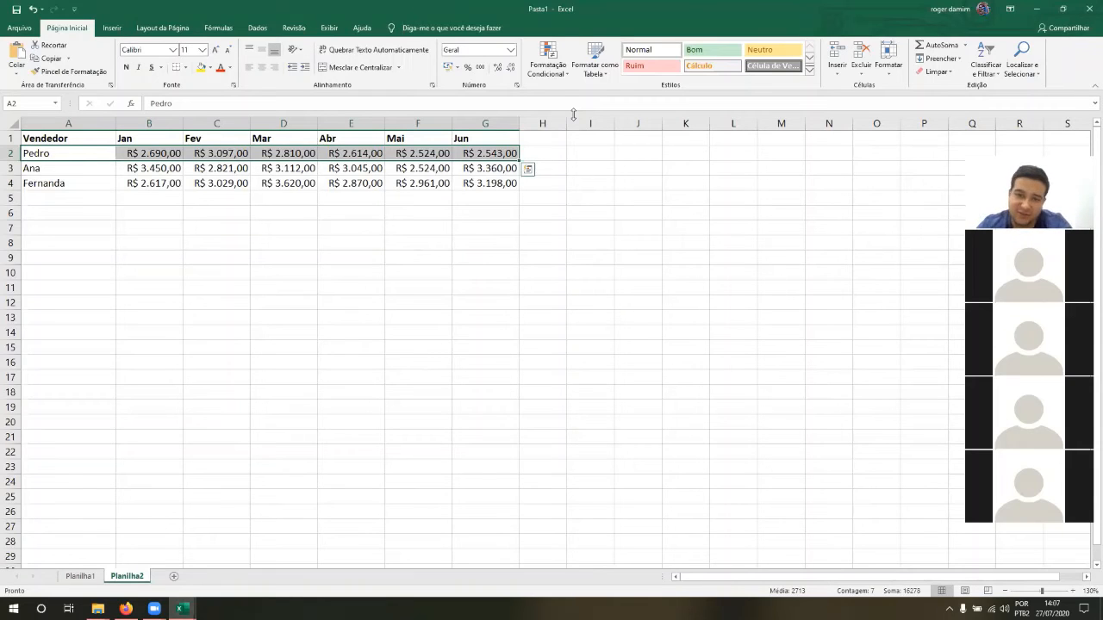
left_click_drag(593, 197, 644, 191)
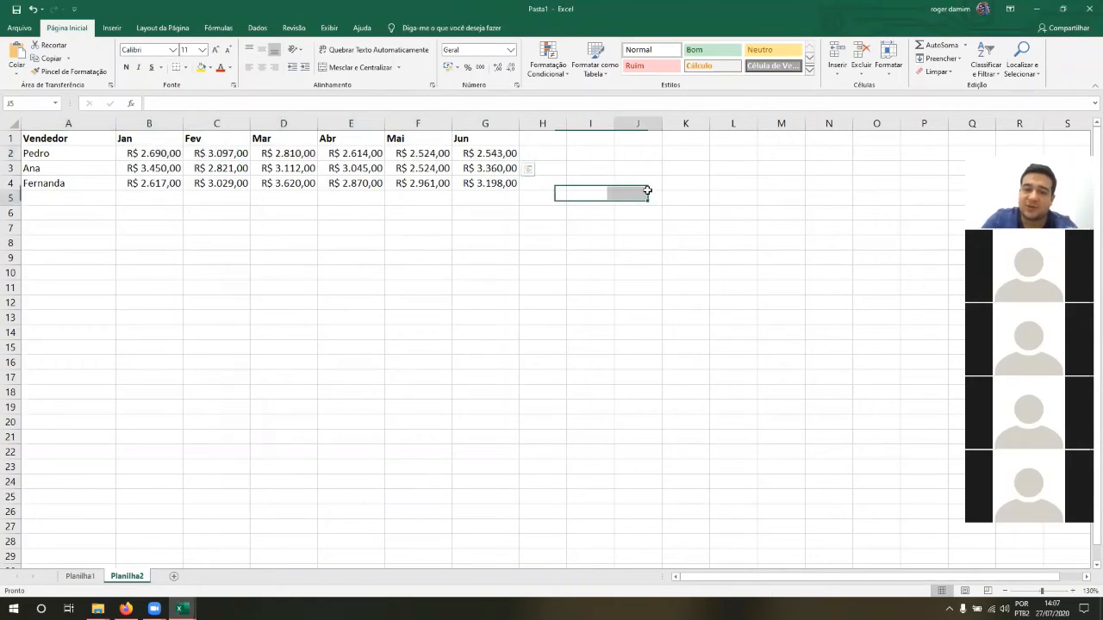
left_click(581, 200)
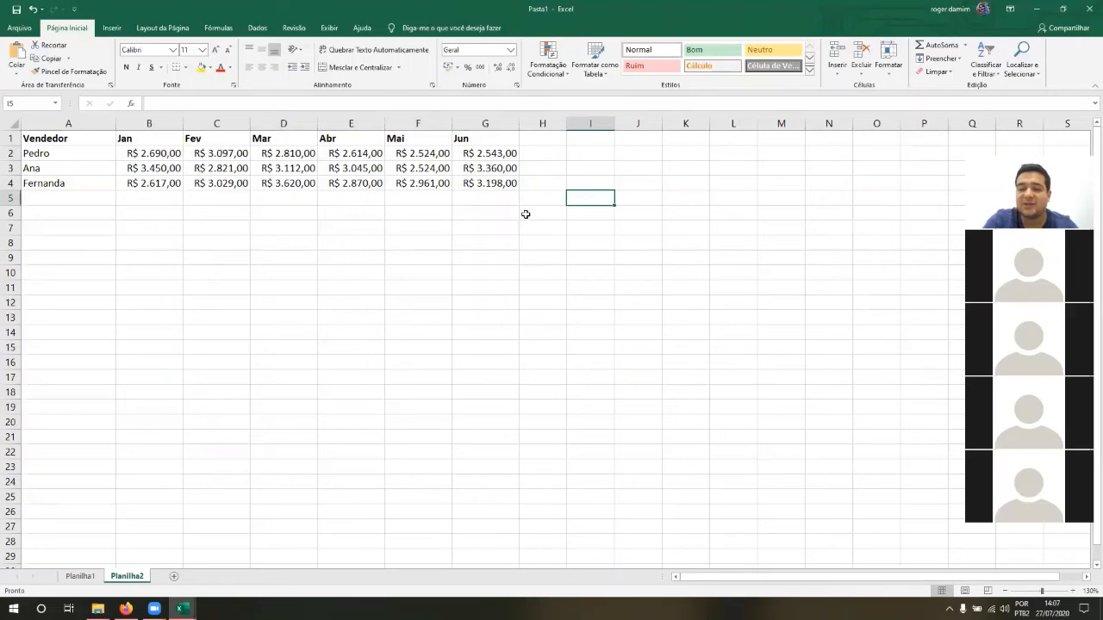
Insert an empty 3D clustered column chart on Planilha2.
left_click(111, 28)
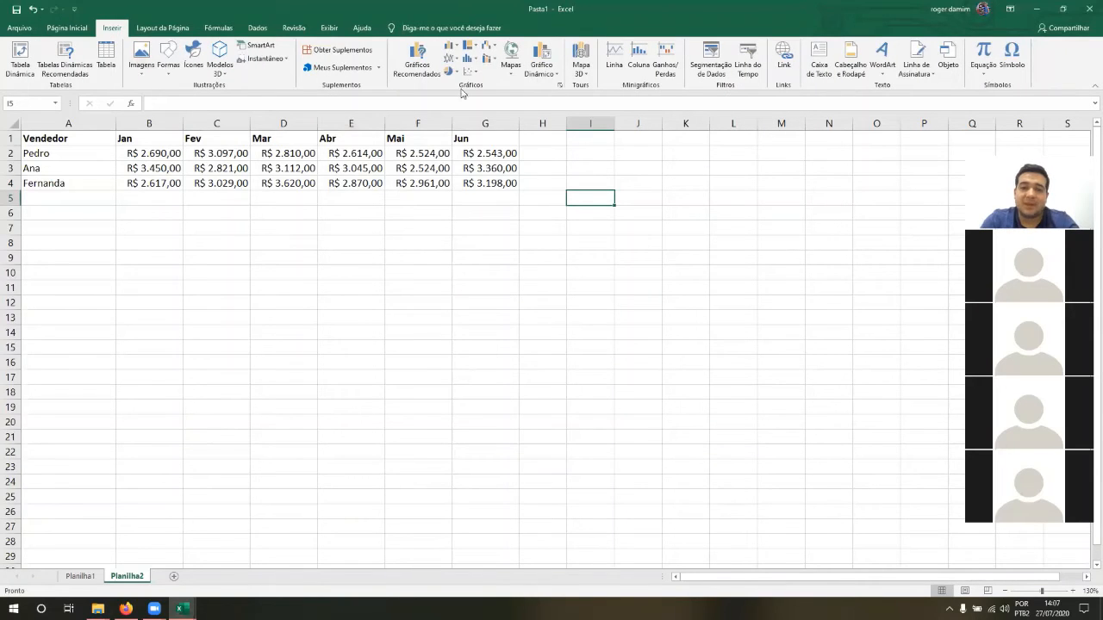
left_click(457, 48)
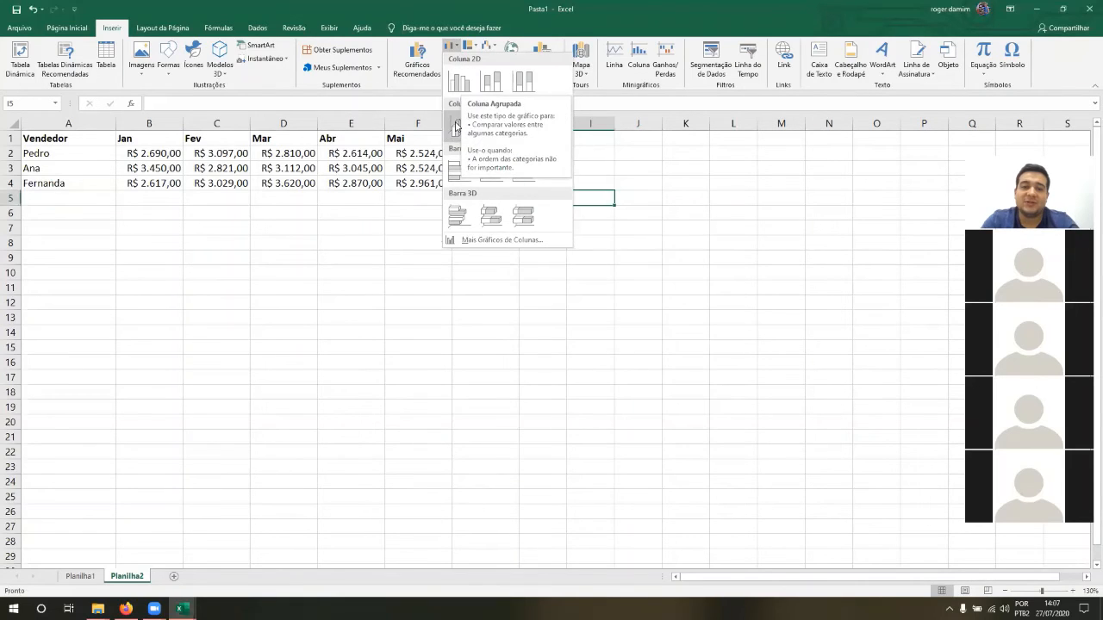
left_click(458, 128)
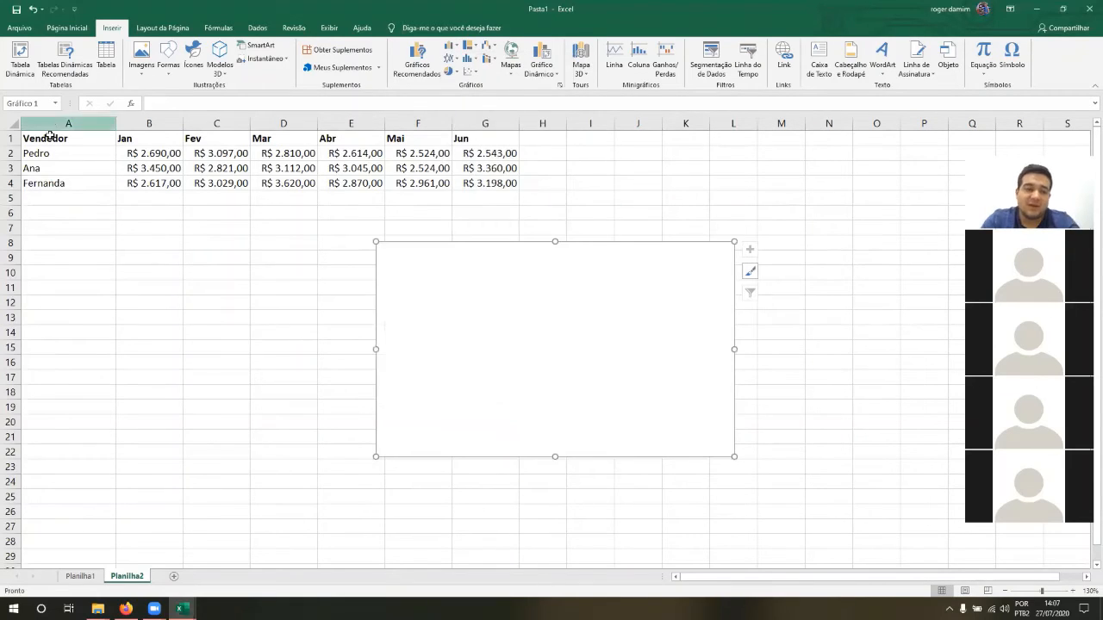
Set the empty chart's source data range to Planilha2 A1:G4, covering the sellers and the months Jan to Jun.
left_click_drag(52, 138, 487, 184)
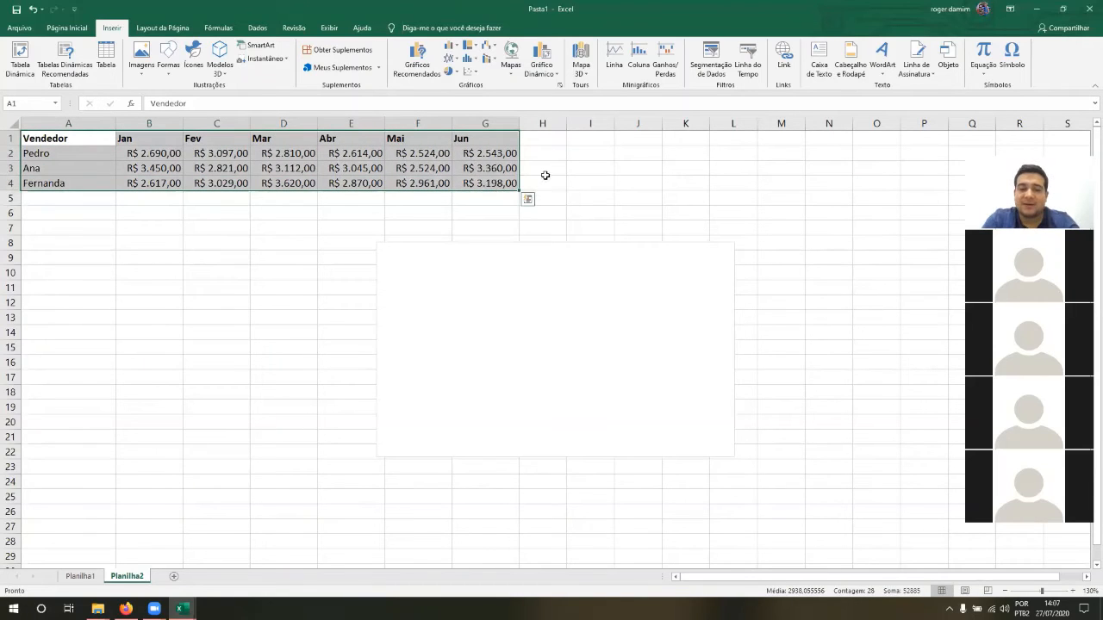
left_click(578, 286)
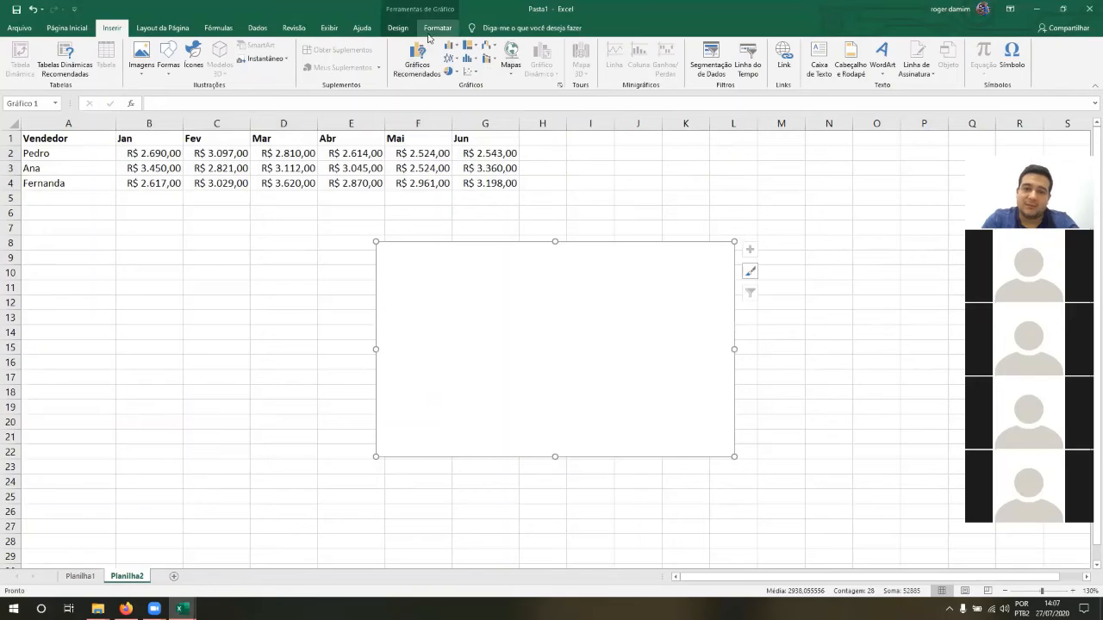
left_click(398, 28)
left_click(617, 65)
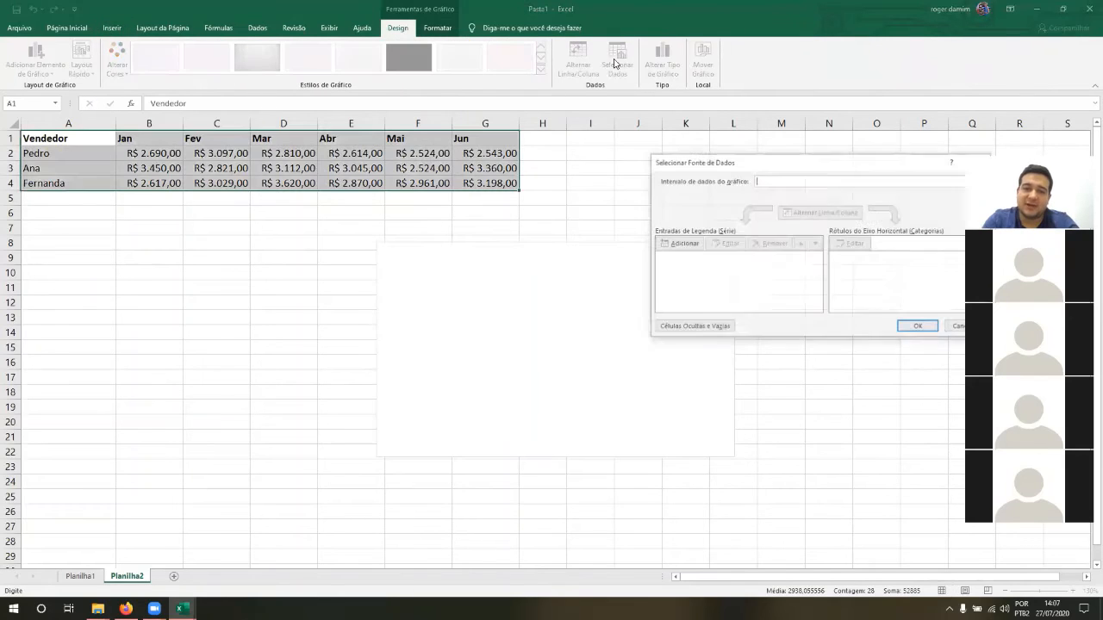
left_click_drag(38, 137, 496, 188)
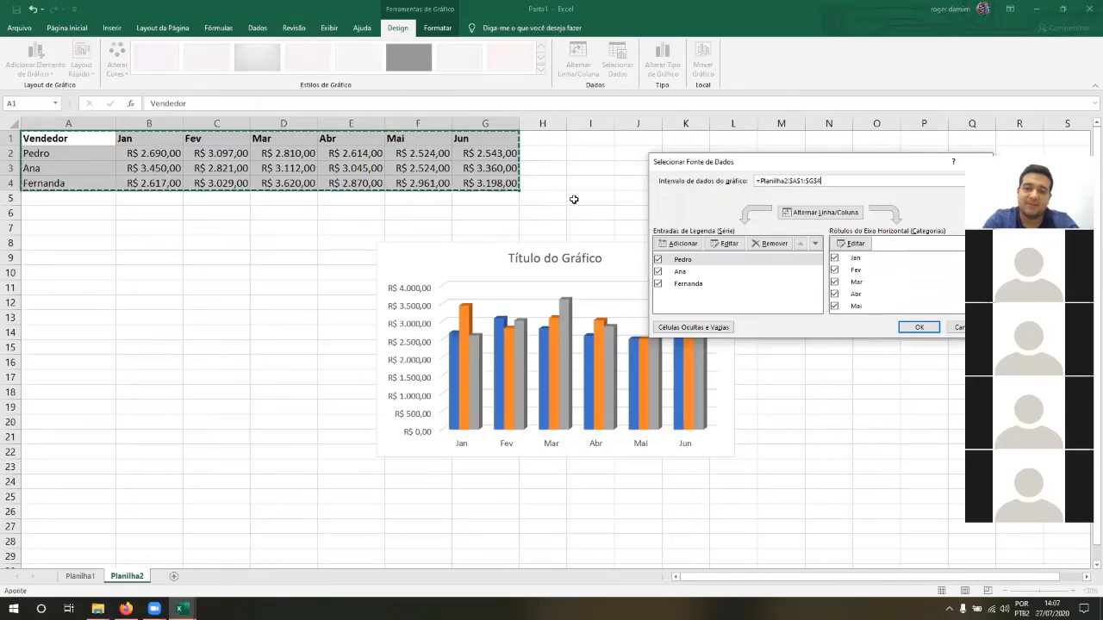
left_click(917, 326)
Enlarge the column chart and place it just below the table, spanning about columns A to K and rows 5 to 28.
left_click_drag(375, 457, 66, 472)
scroll(303, 356, "up", 2)
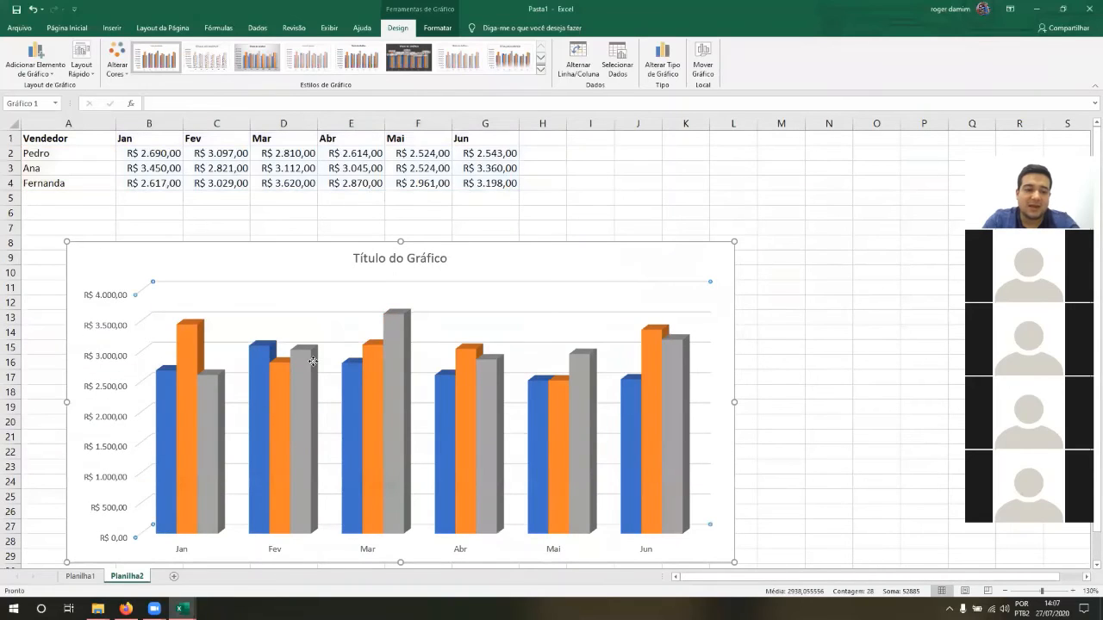
left_click(298, 291)
left_click_drag(284, 252, 284, 218)
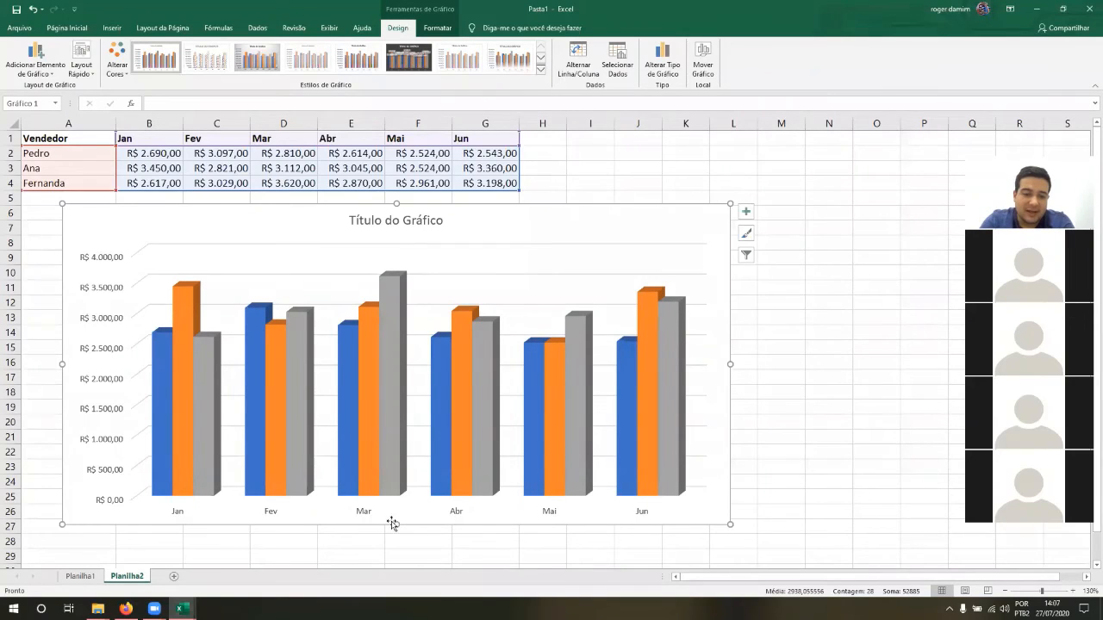
left_click_drag(396, 529, 397, 540)
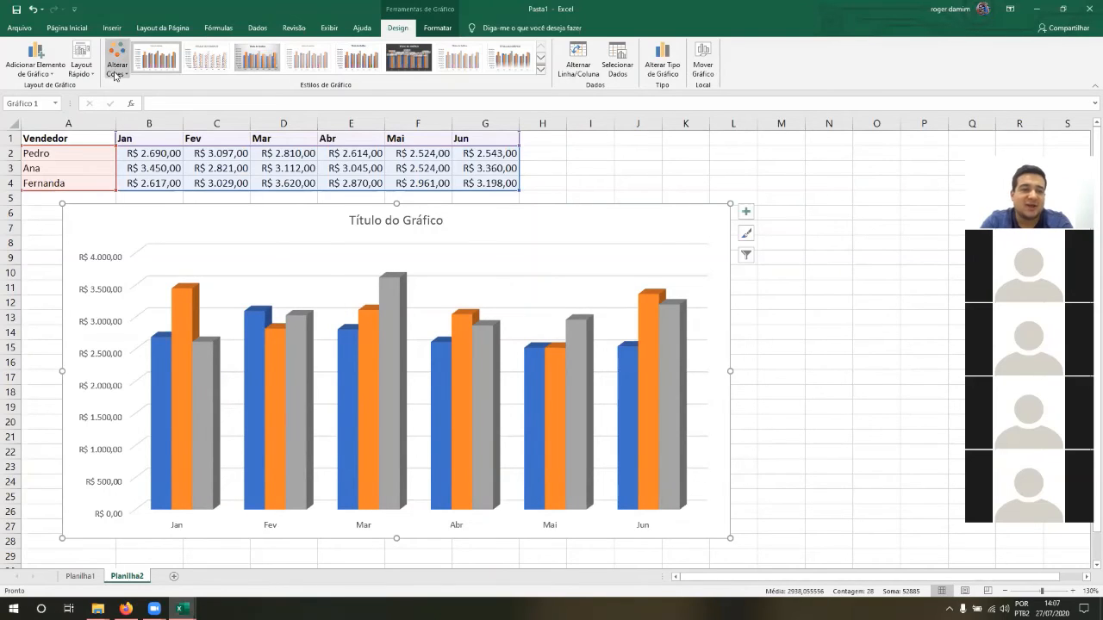
Apply the third quick layout to the 3D column chart, with a chart title and the legend below the columns.
left_click(81, 62)
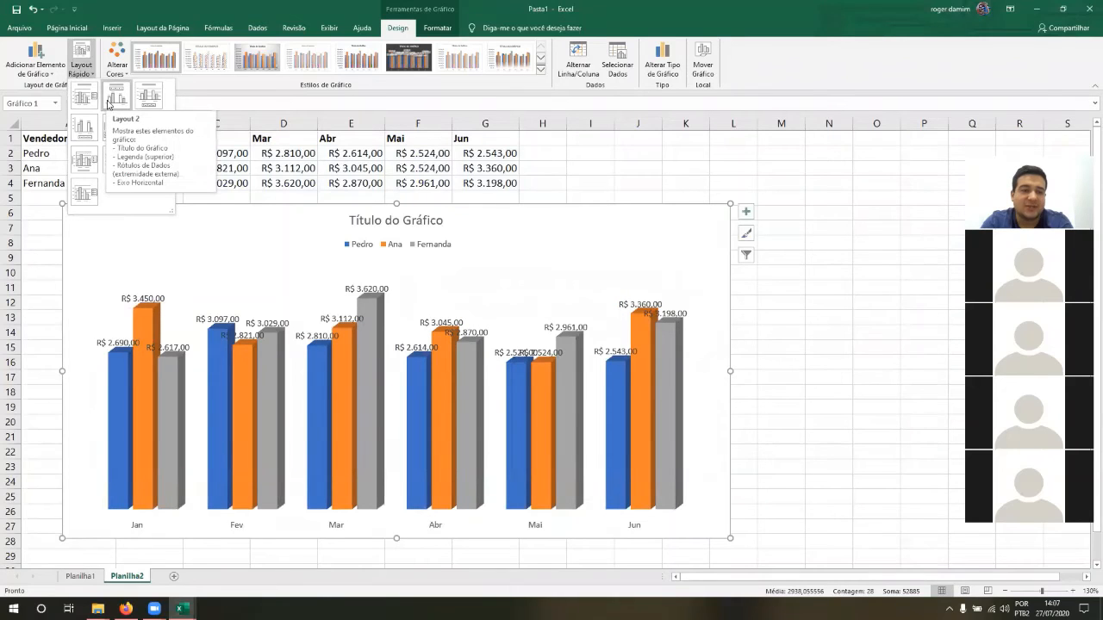
left_click(160, 107)
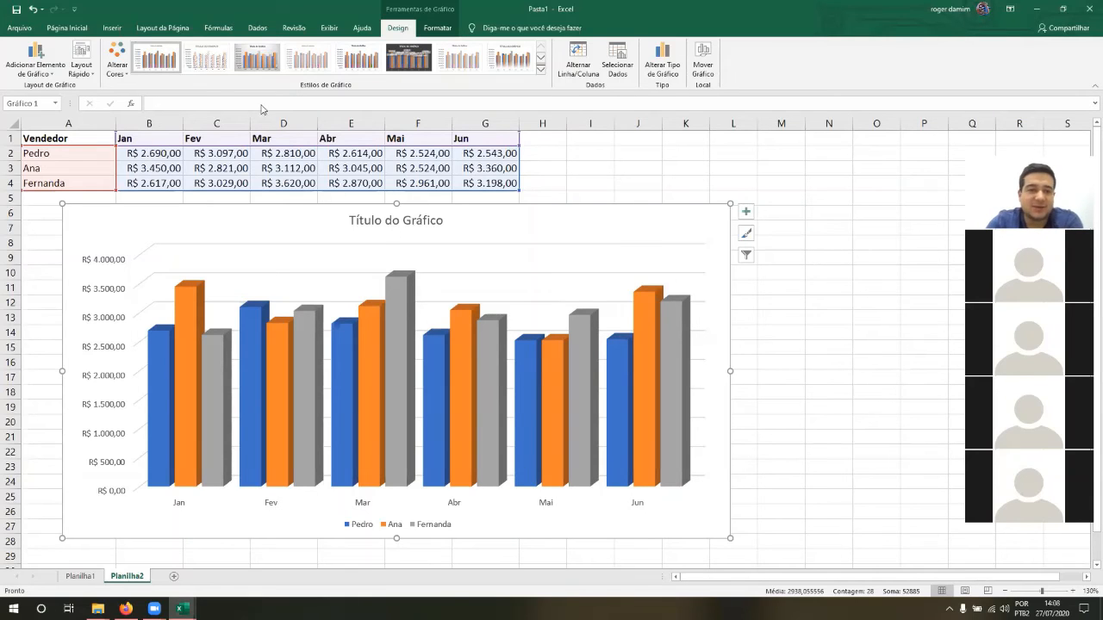
Try quick Layout 2 on the chart and open the orange series' data label options, expanding the number format settings.
left_click(81, 68)
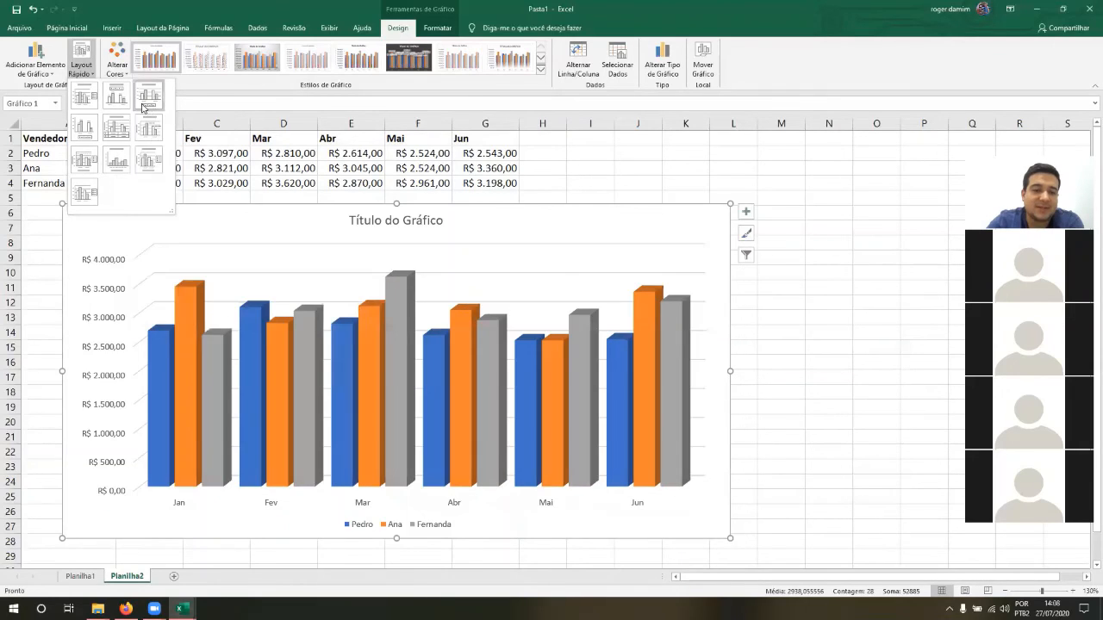
left_click(118, 99)
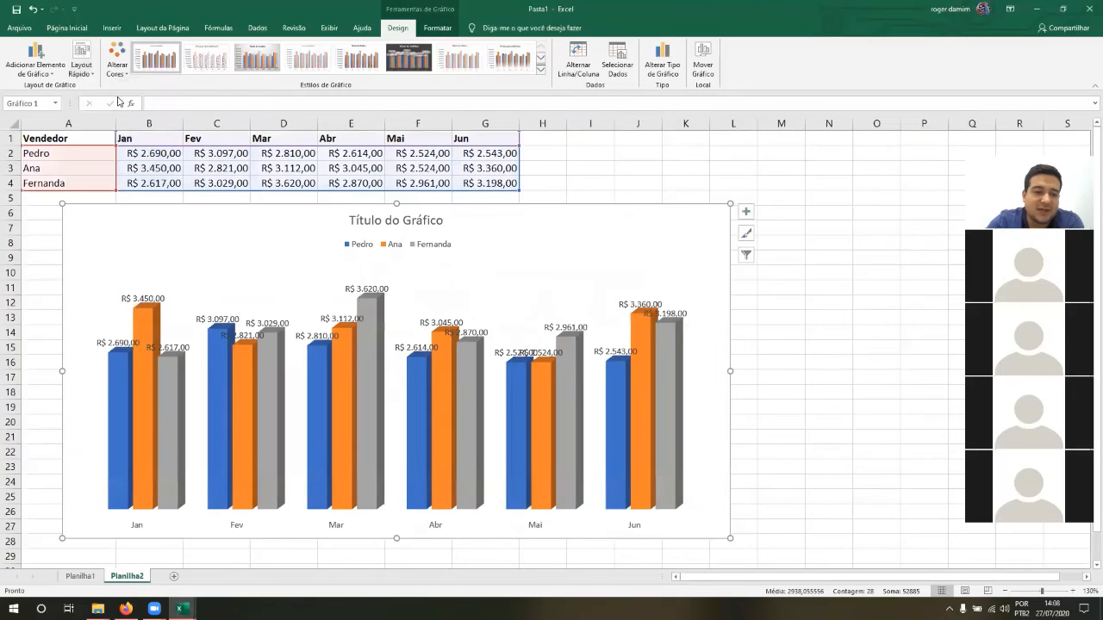
left_click(158, 298)
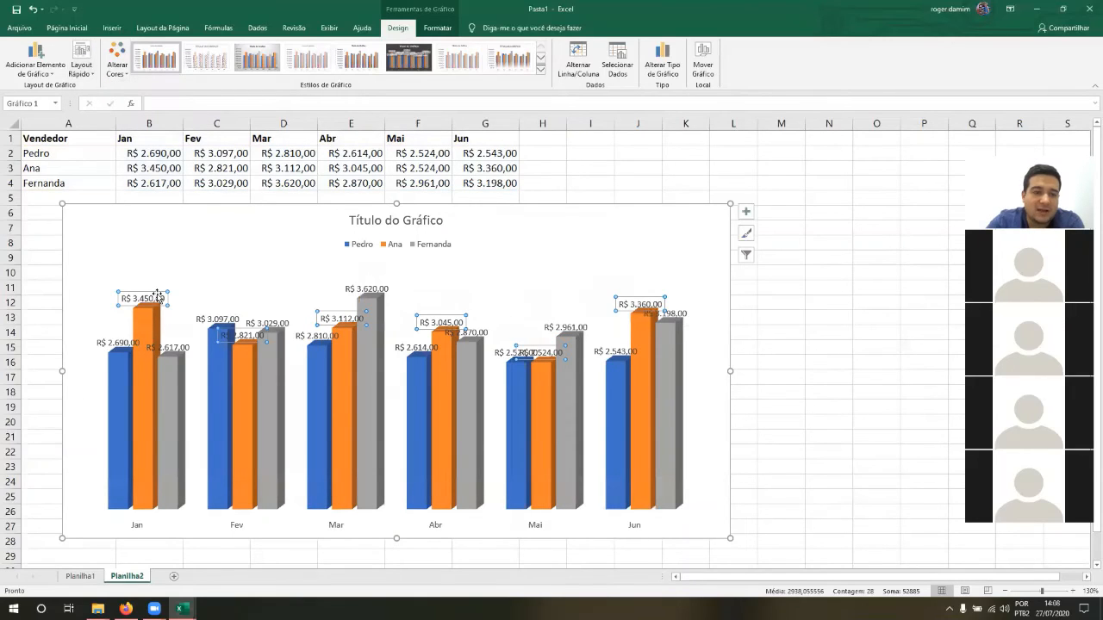
left_click(47, 71)
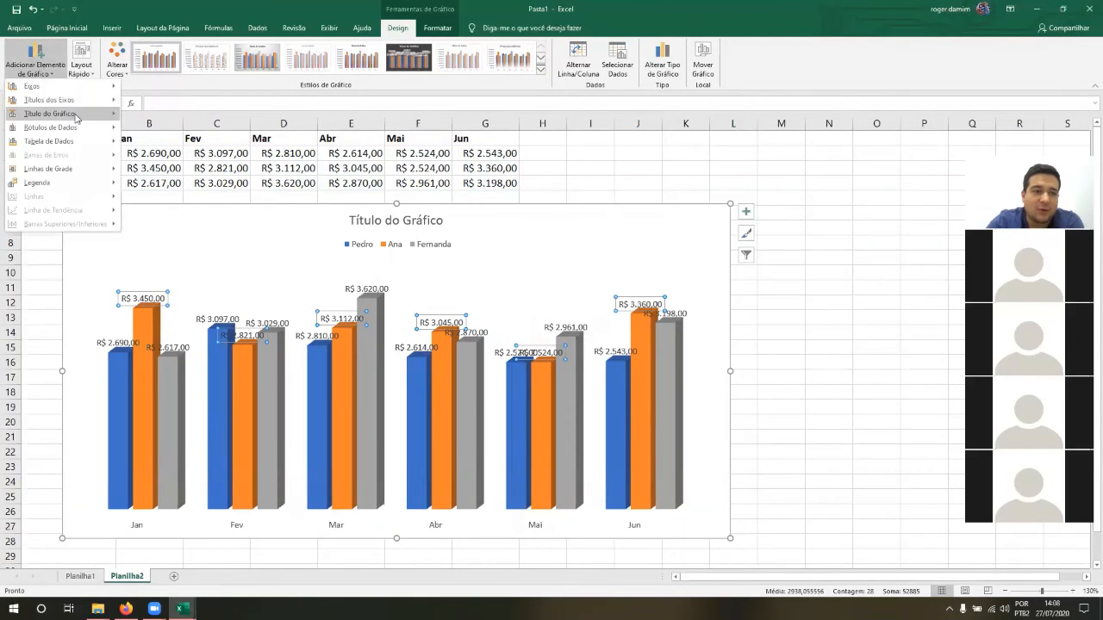
mouse_move(101, 129)
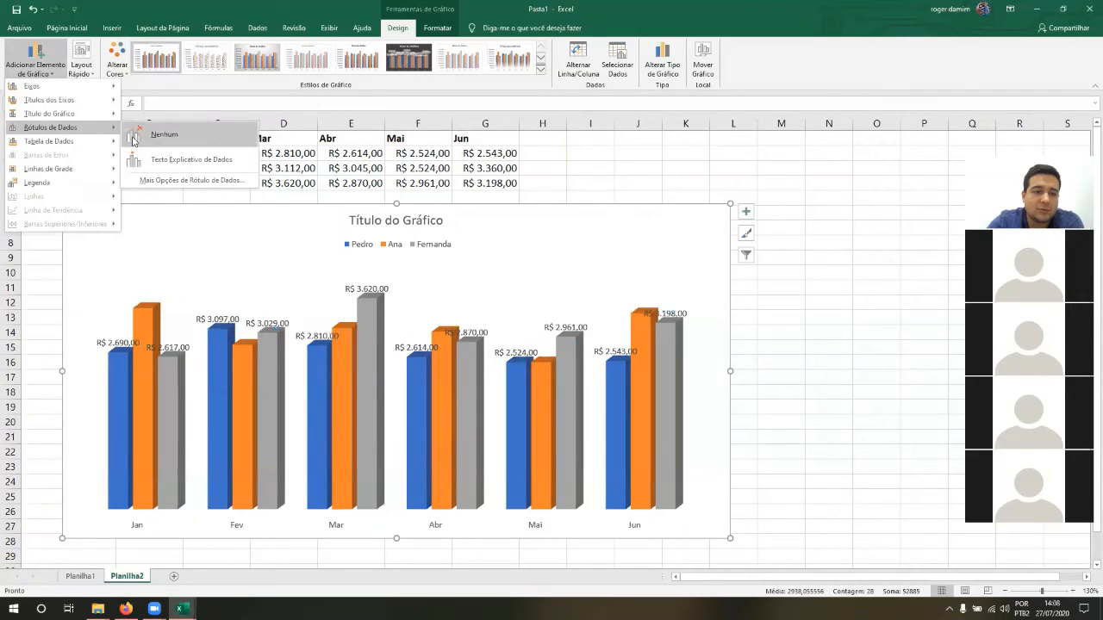
left_click(163, 181)
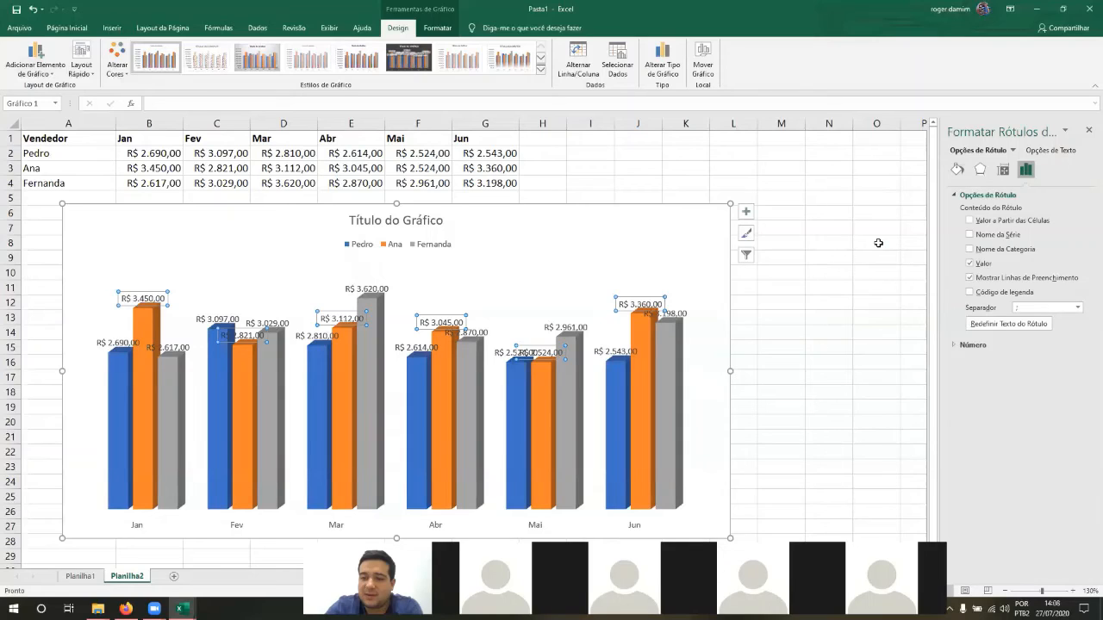
left_click(991, 344)
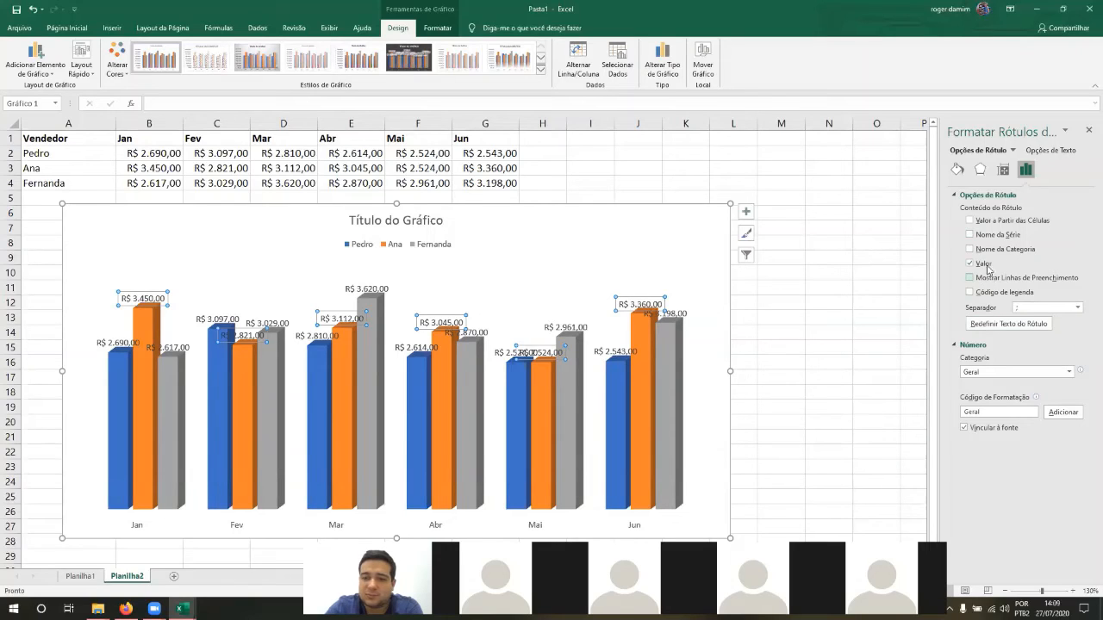
Reapply the third quick layout, with the legend below the columns, and add a data table without legend keys.
left_click(86, 71)
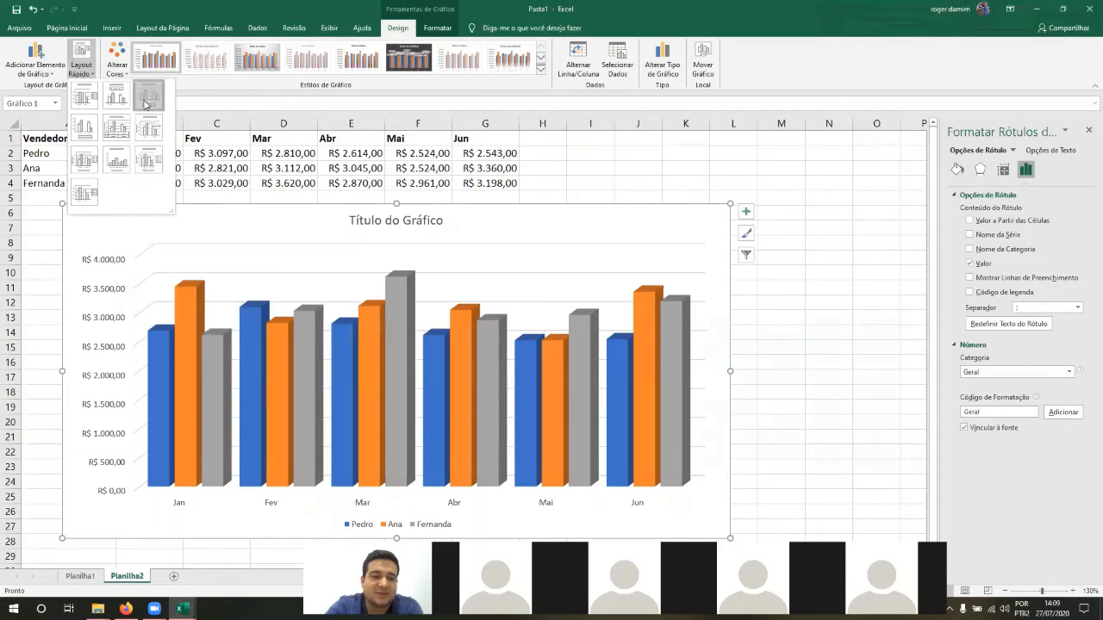
left_click(147, 99)
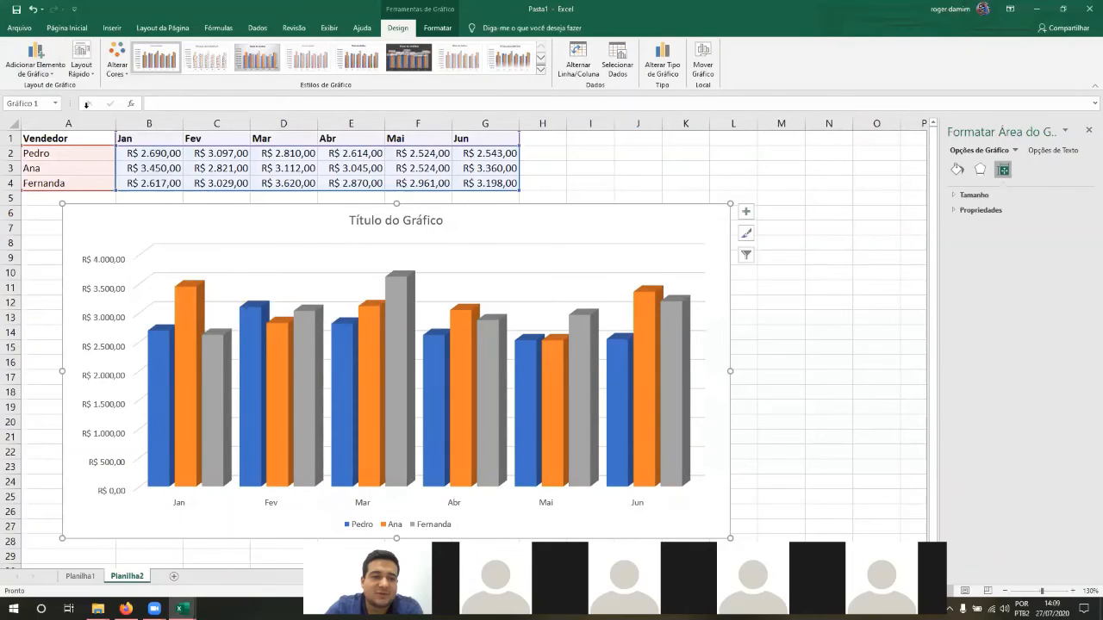
left_click(35, 60)
mouse_move(91, 130)
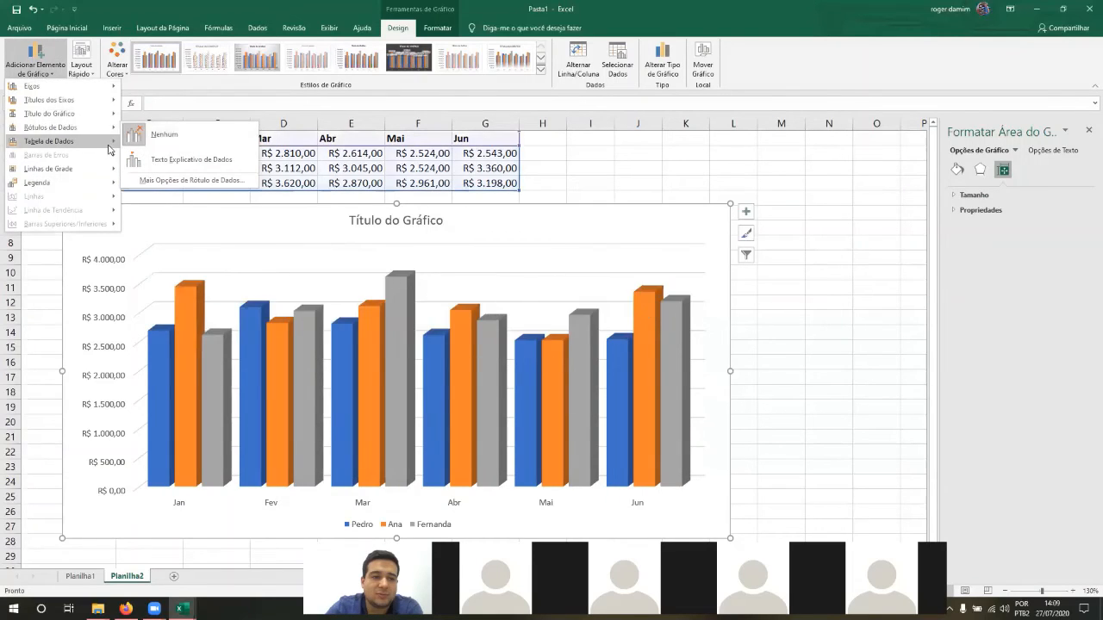
mouse_move(114, 143)
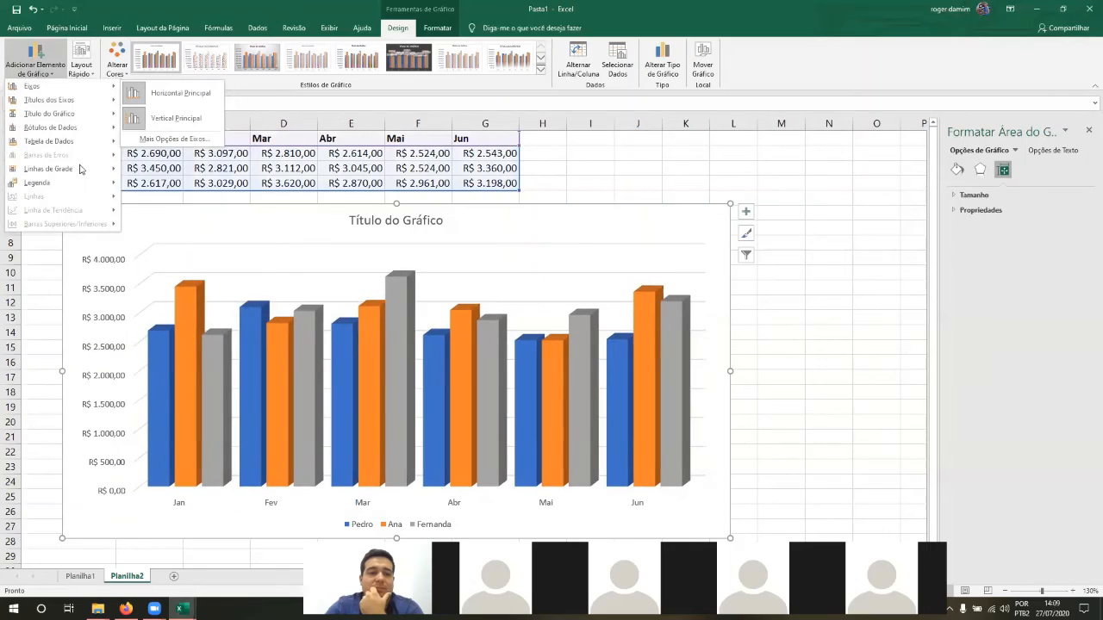
mouse_move(107, 90)
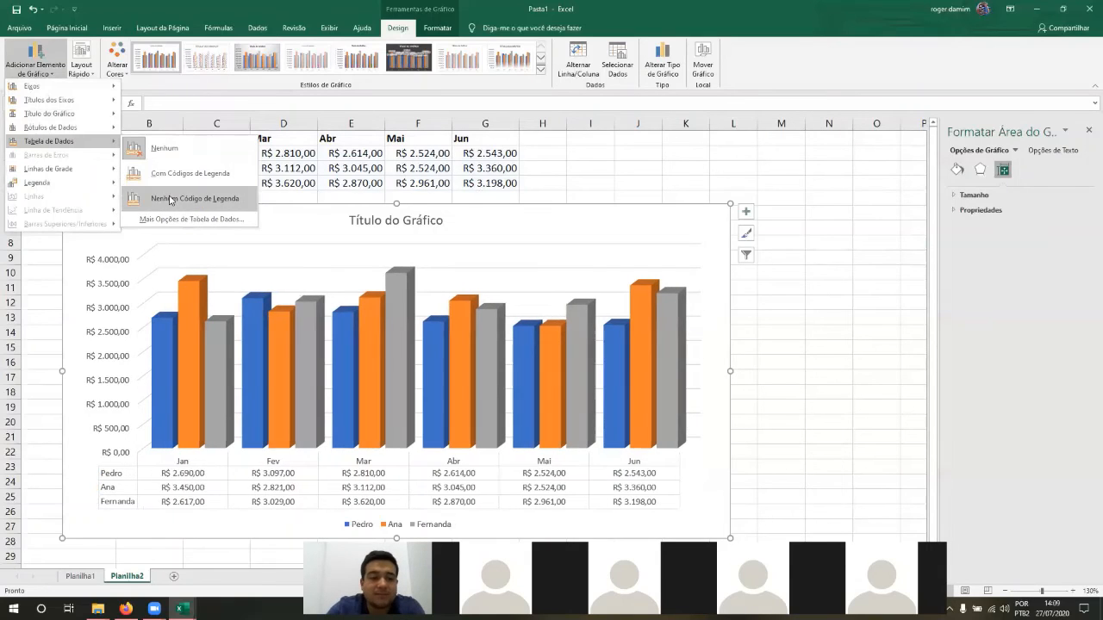
left_click(170, 200)
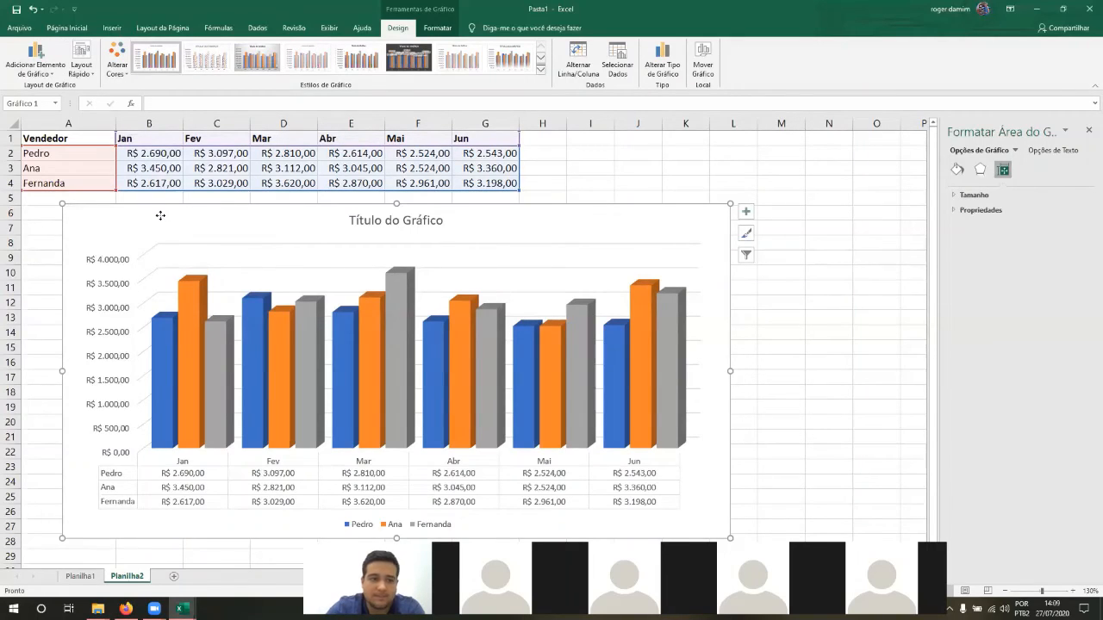
left_click(90, 73)
left_click(531, 233)
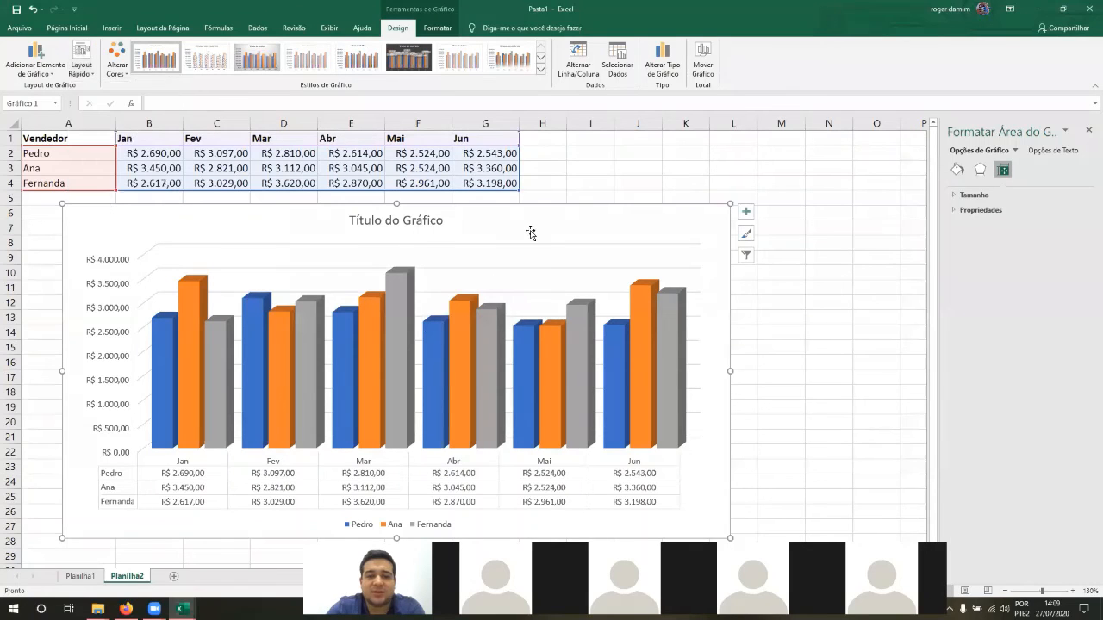
Change the chart type from 3D to the flat clustered column (Coluna Agrupada), keeping the months along the axis.
left_click(662, 62)
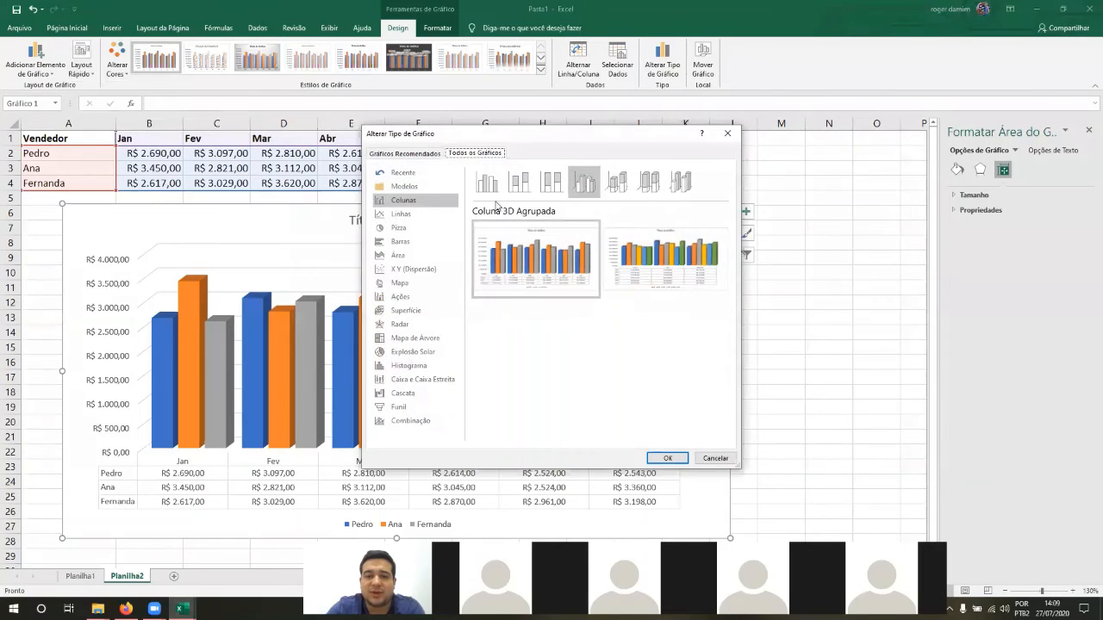
left_click(668, 457)
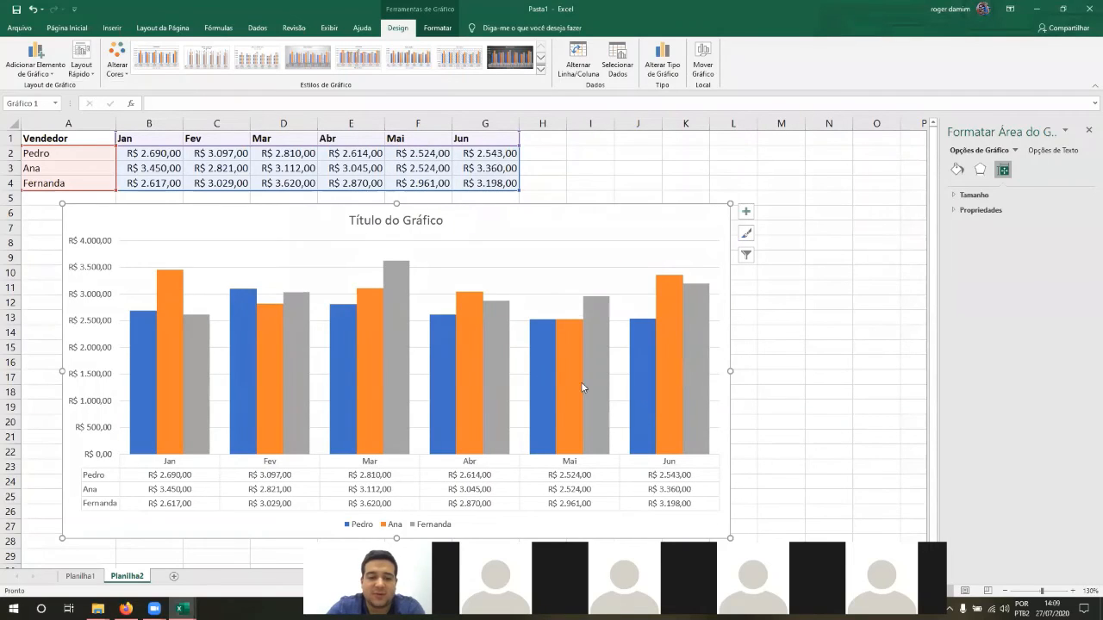
left_click(36, 57)
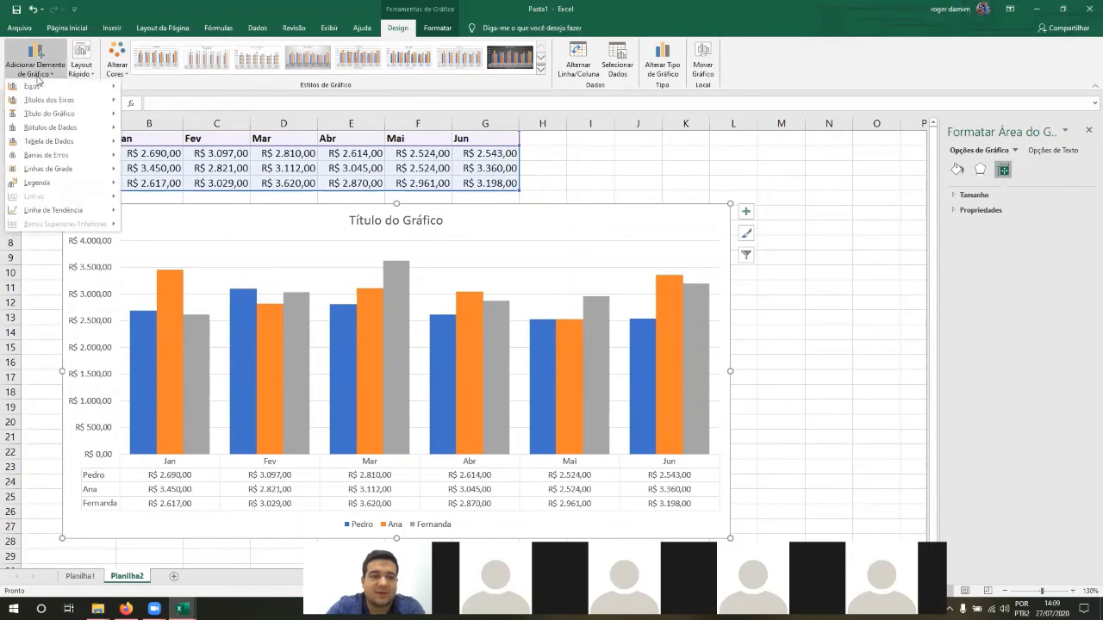
mouse_move(67, 128)
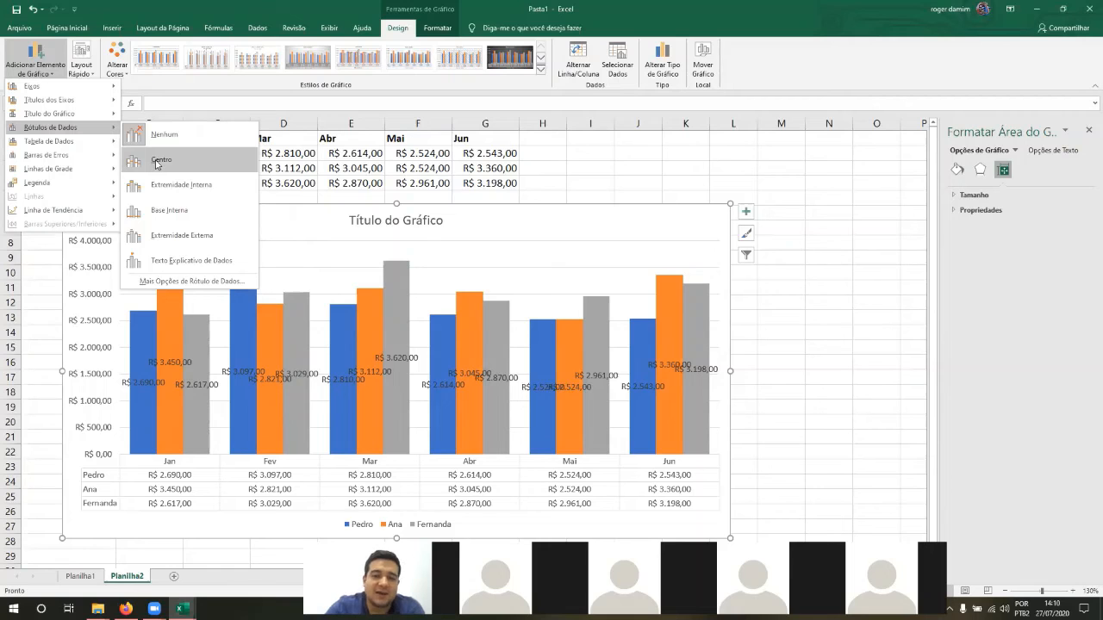
left_click(662, 62)
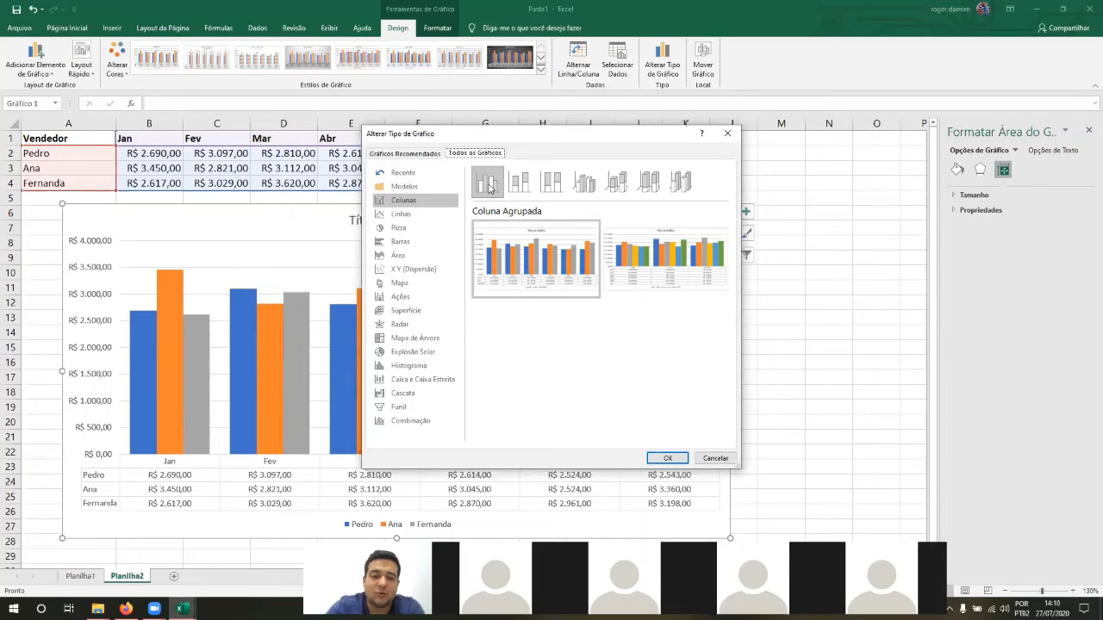
left_click(667, 460)
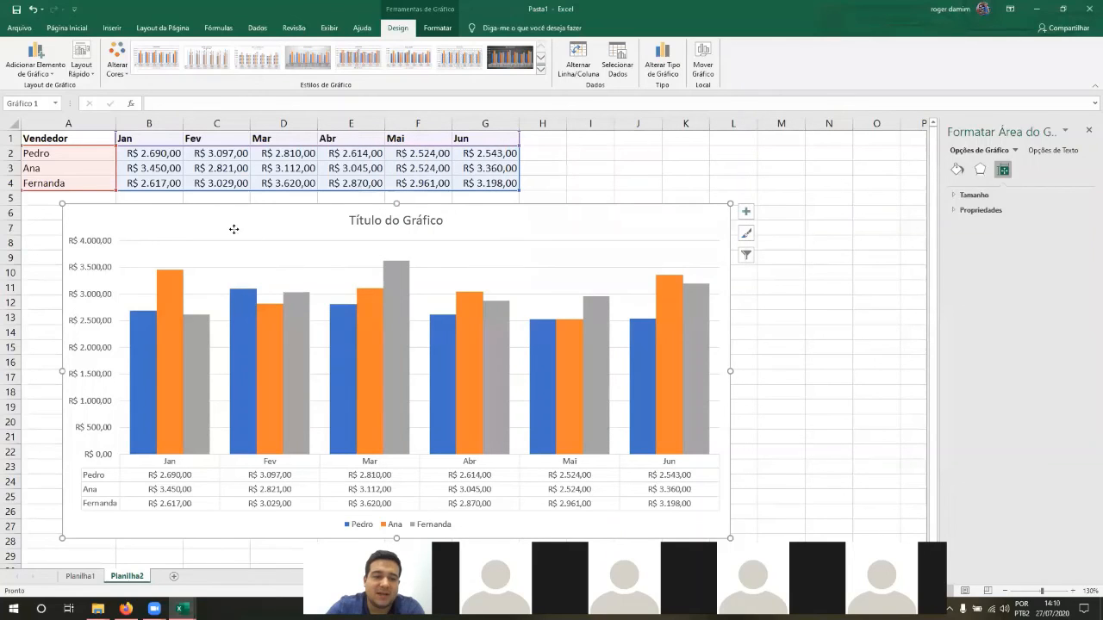
Add data labels centered inside the columns for all three series.
left_click(34, 60)
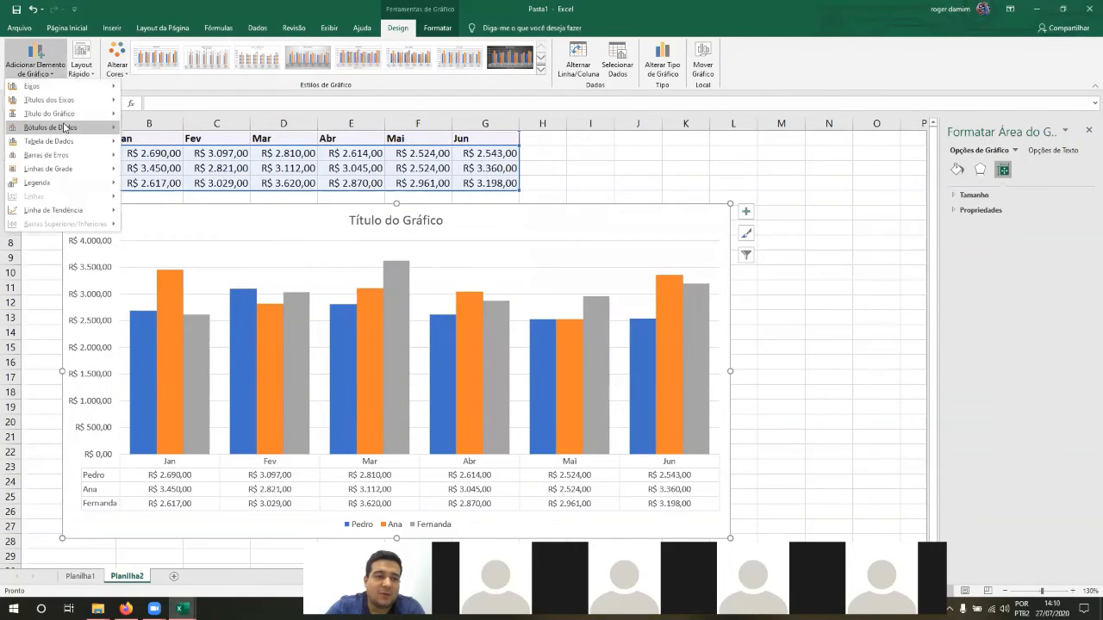
mouse_move(119, 132)
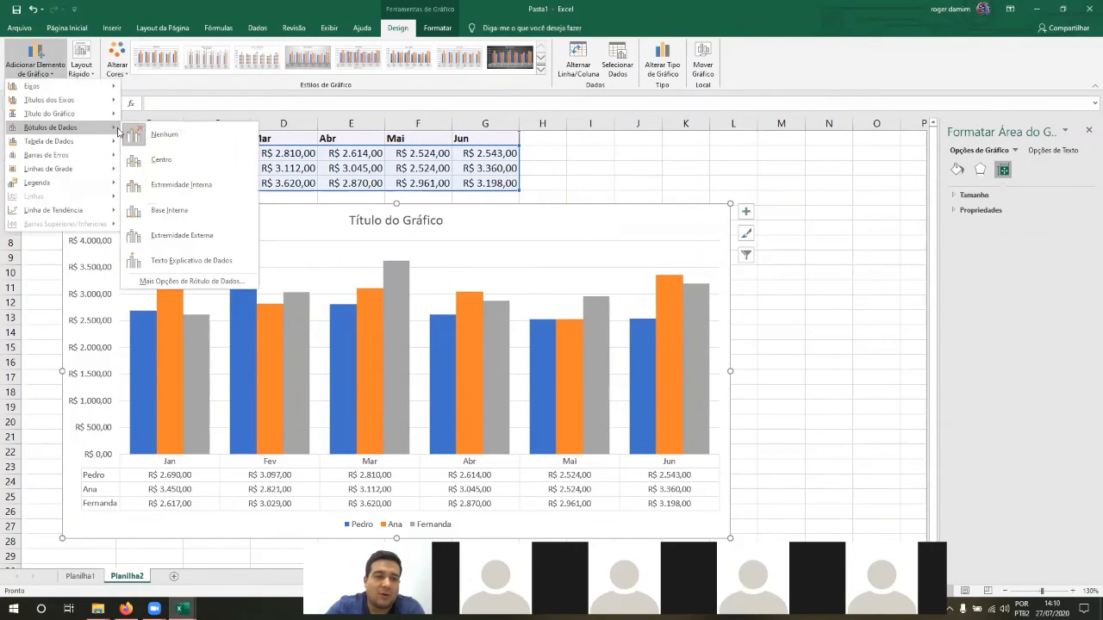
left_click(150, 161)
left_click(178, 365)
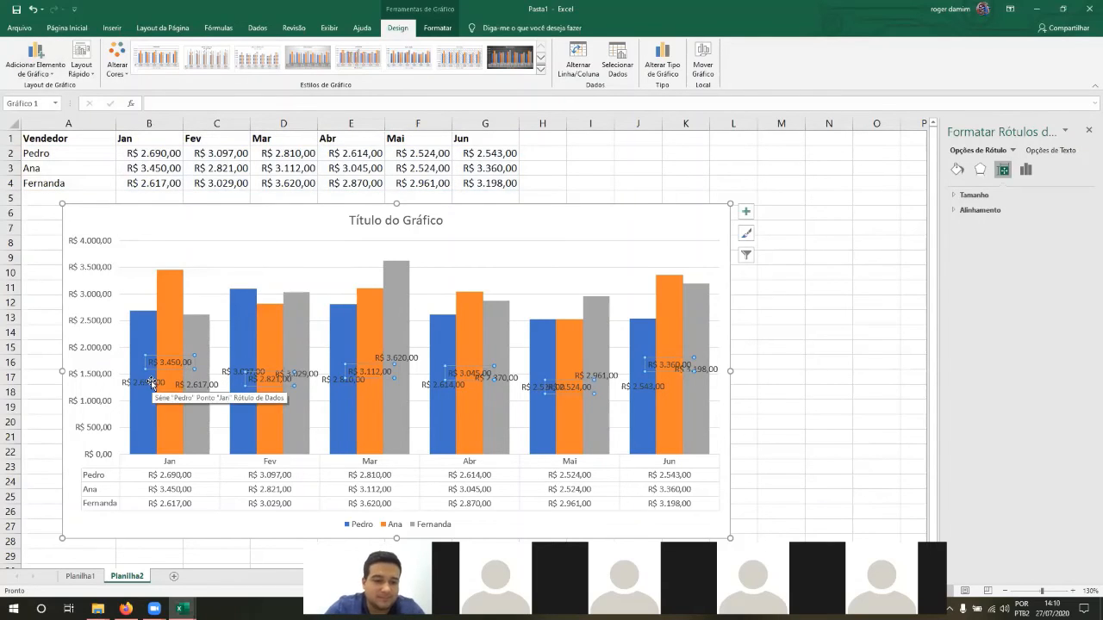
left_click(184, 385)
key("Escape")
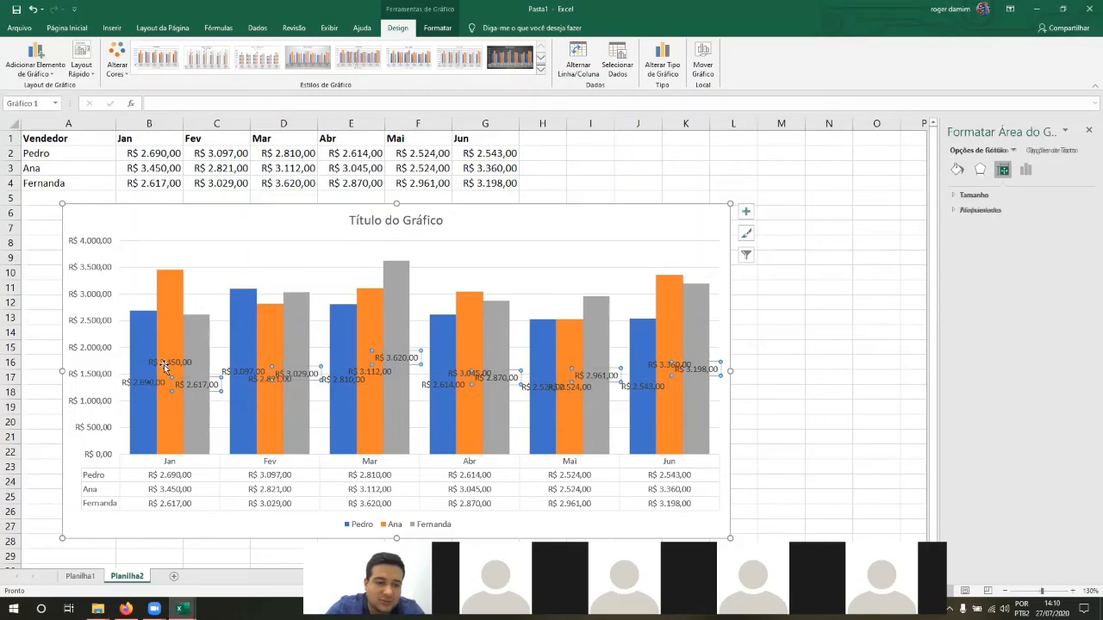
left_click(158, 381)
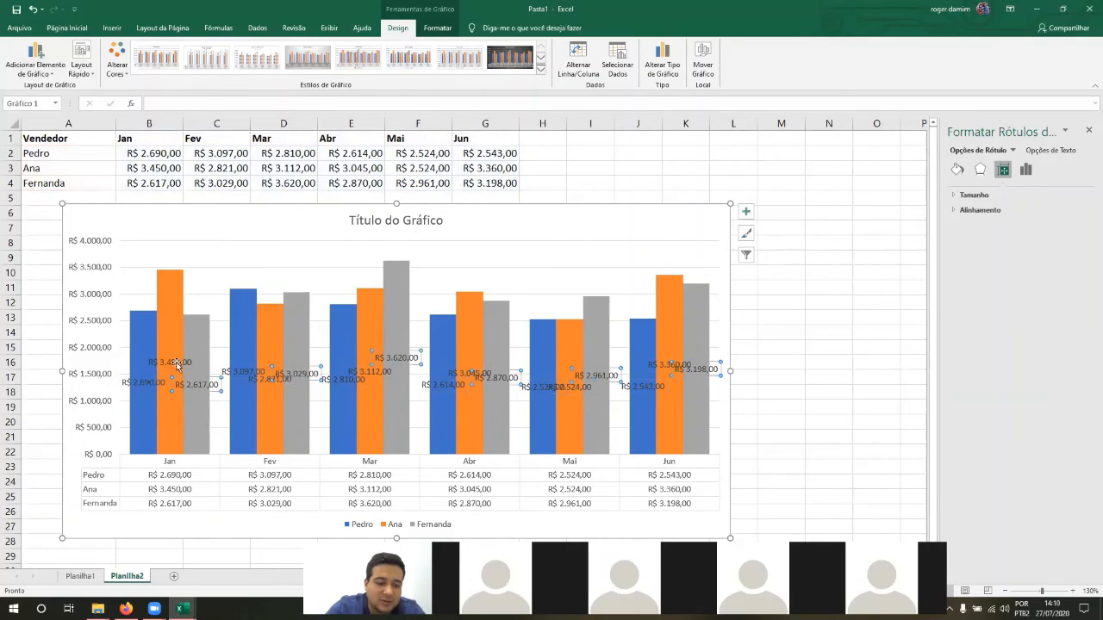
left_click(173, 363)
key("Escape")
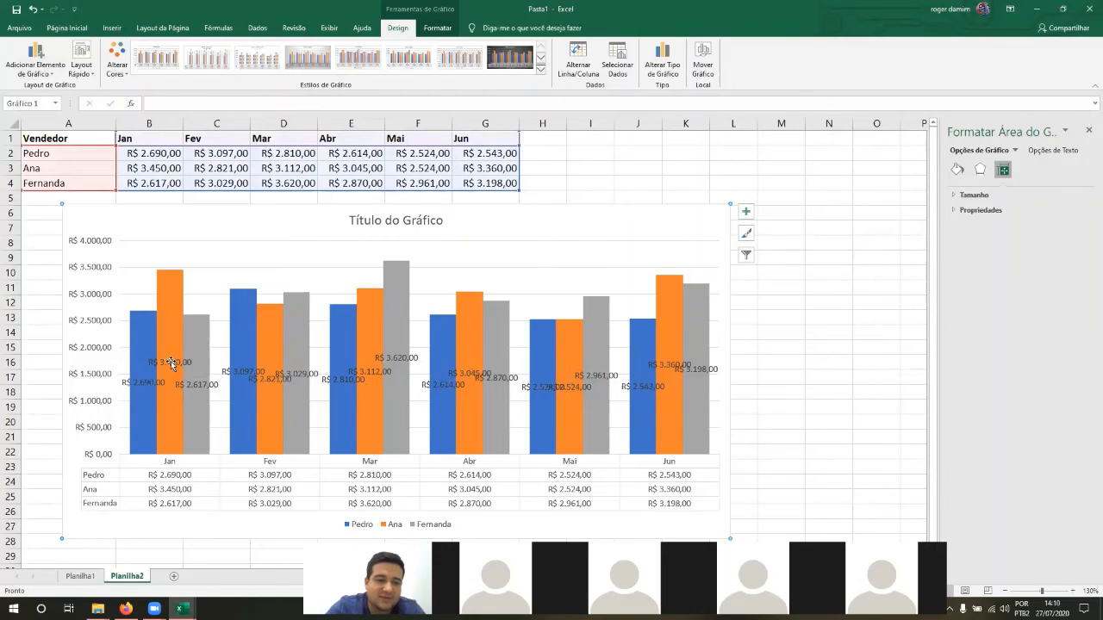
Rotate the data labels of all three column series upward with Girar Texto para Cima.
left_click(171, 363)
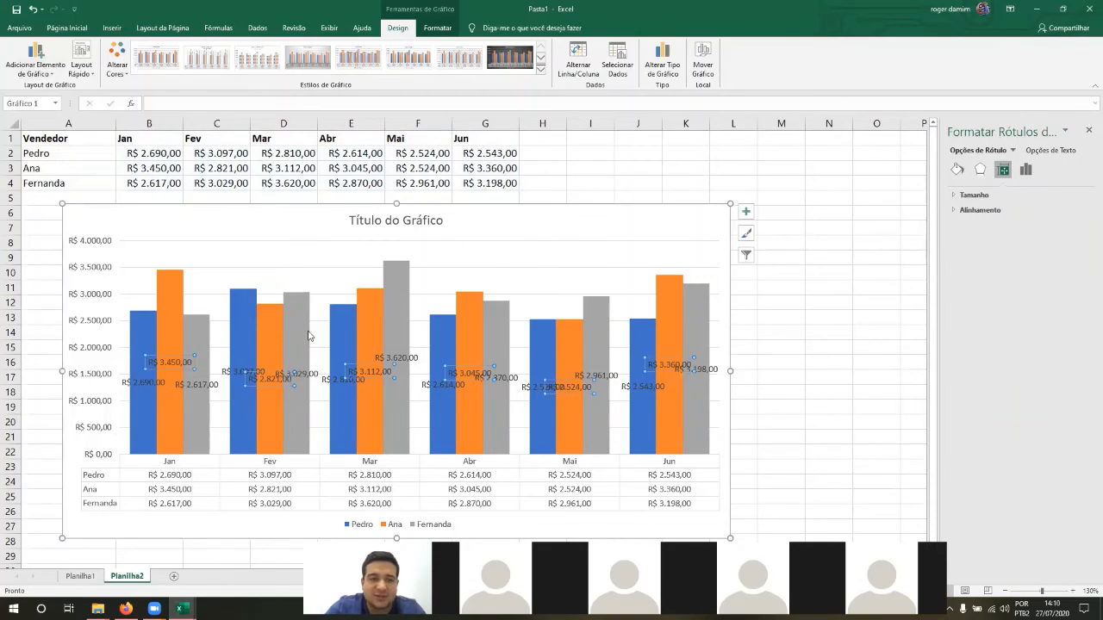
left_click(66, 28)
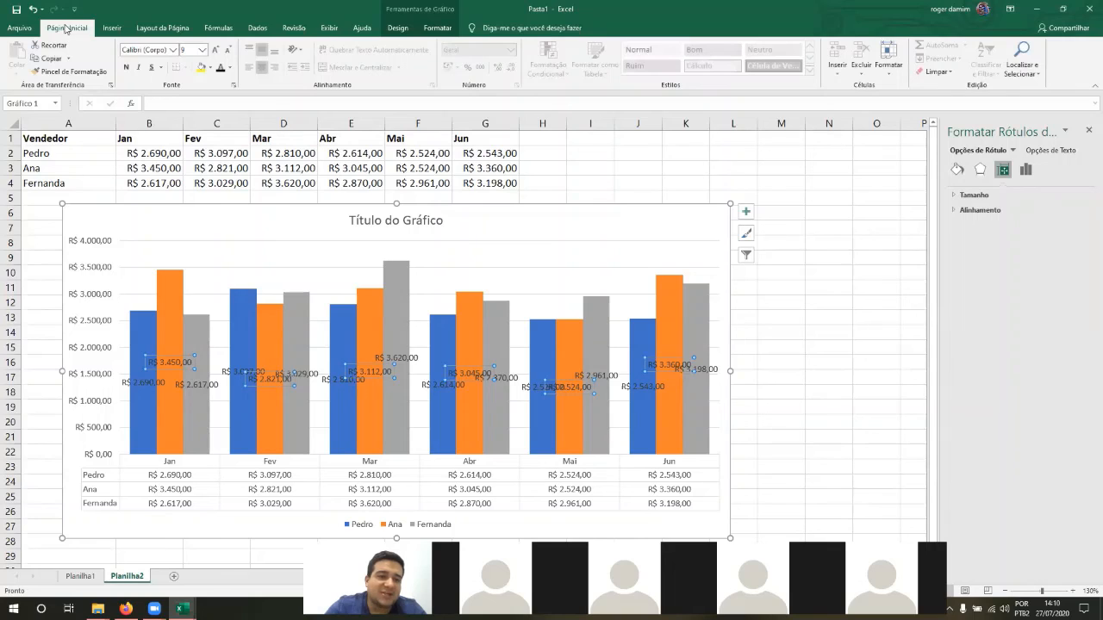
left_click(297, 54)
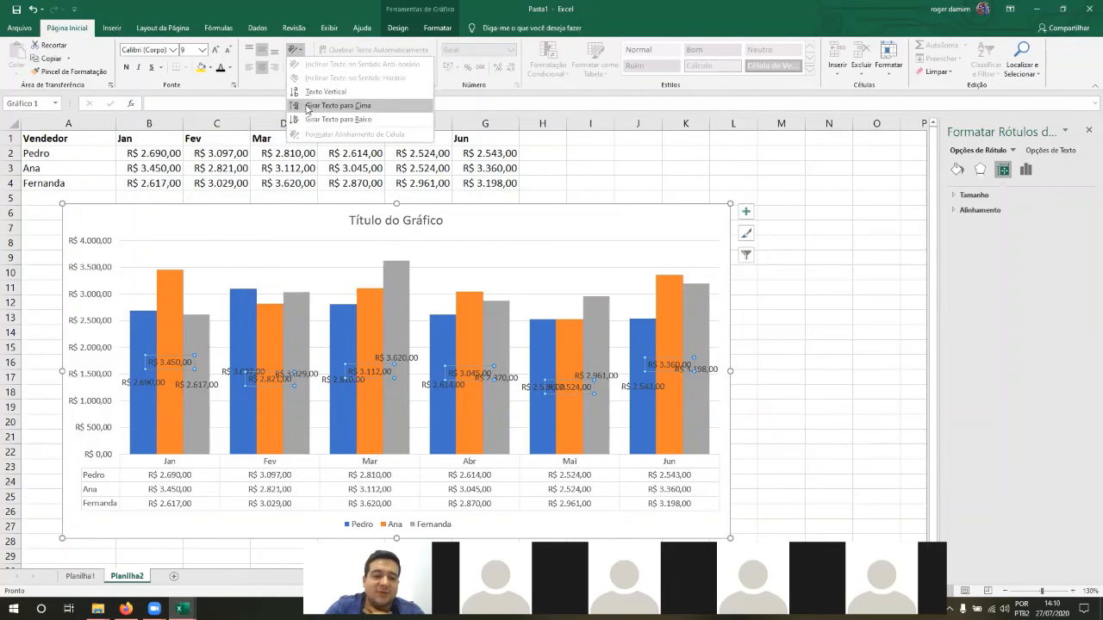
left_click(307, 106)
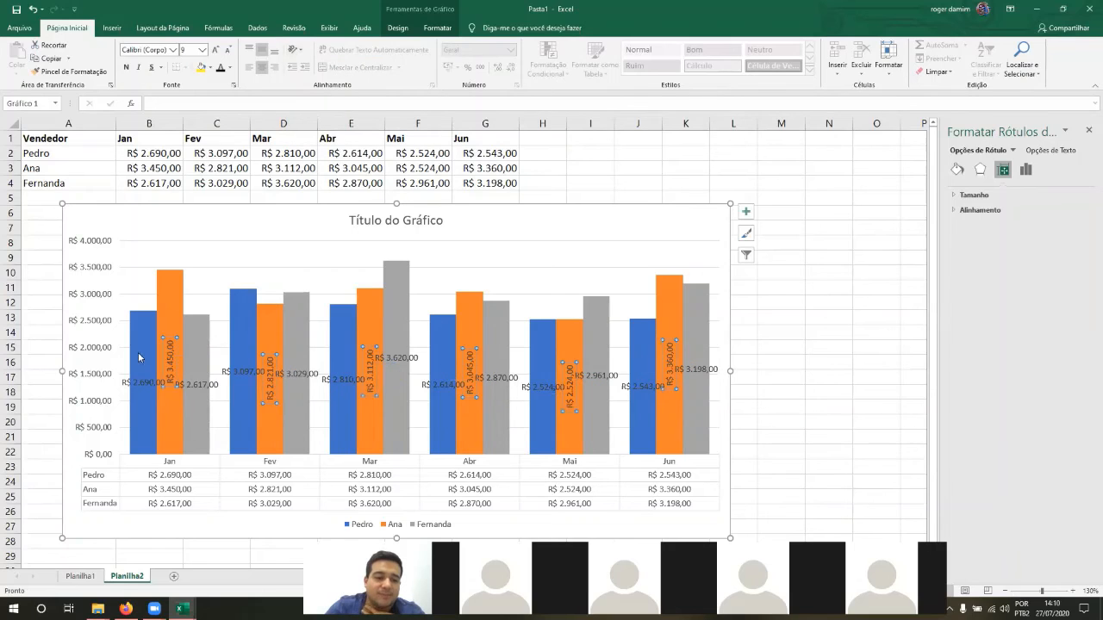
left_click(147, 388)
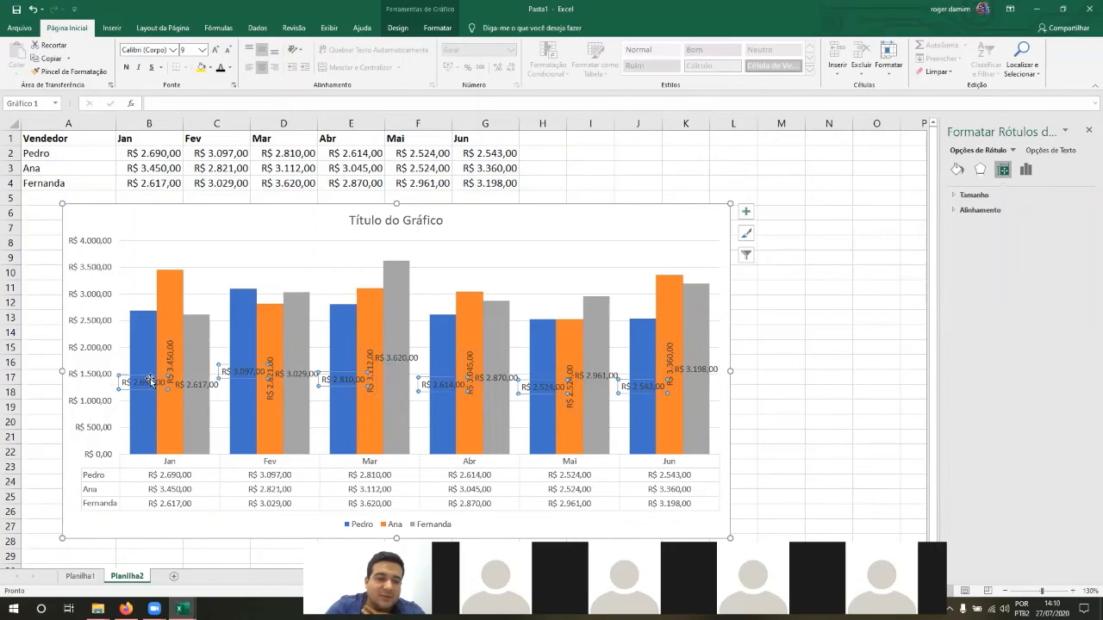
left_click(295, 50)
left_click(316, 105)
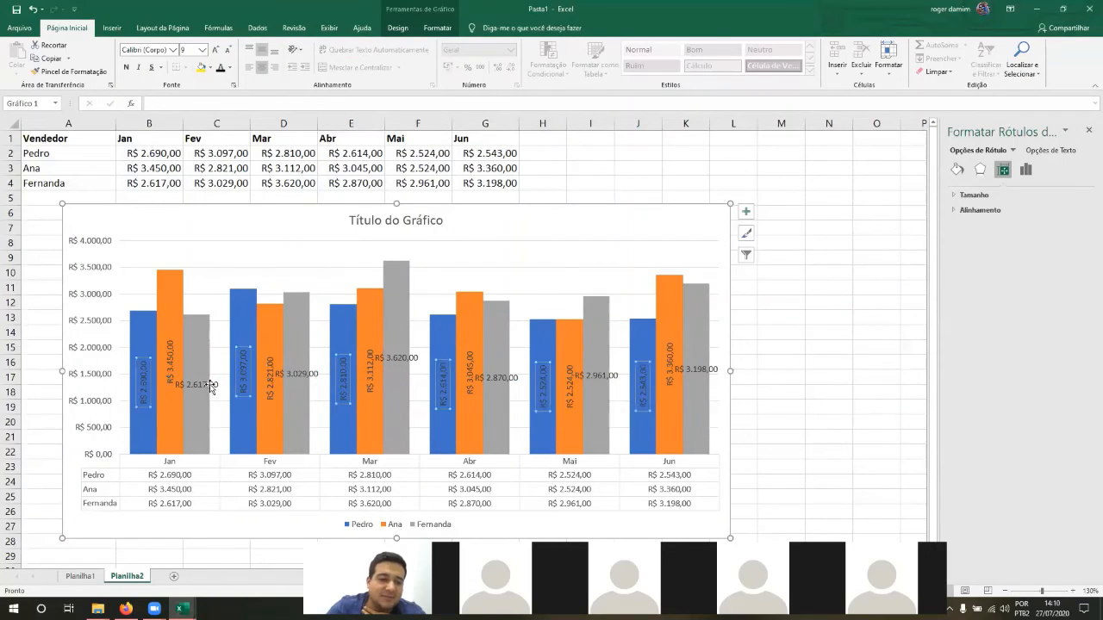
left_click(297, 50)
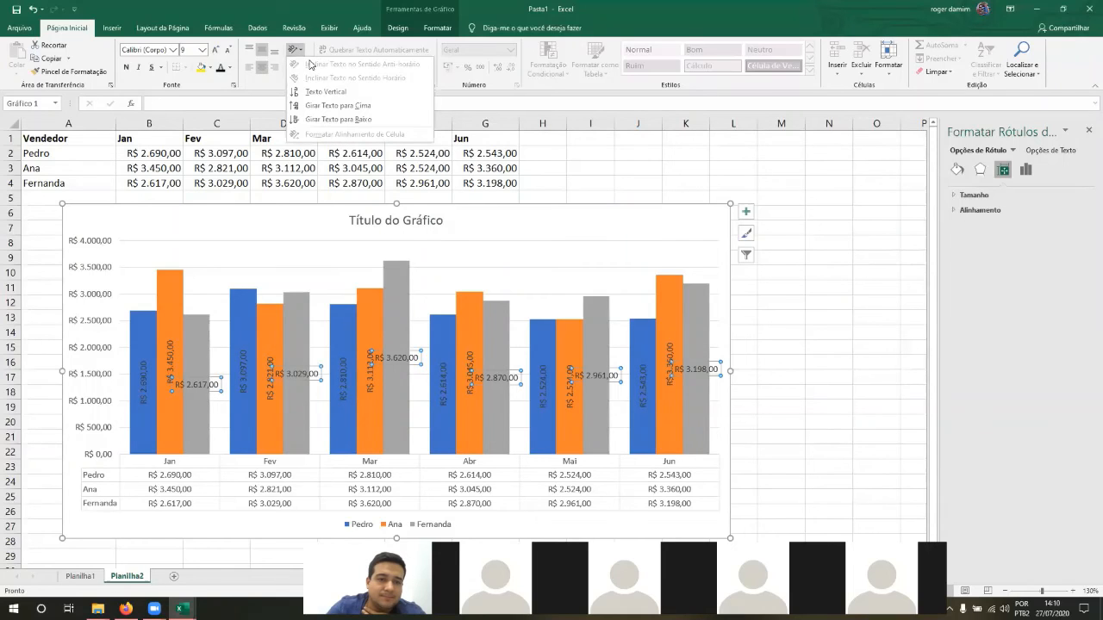
left_click(316, 105)
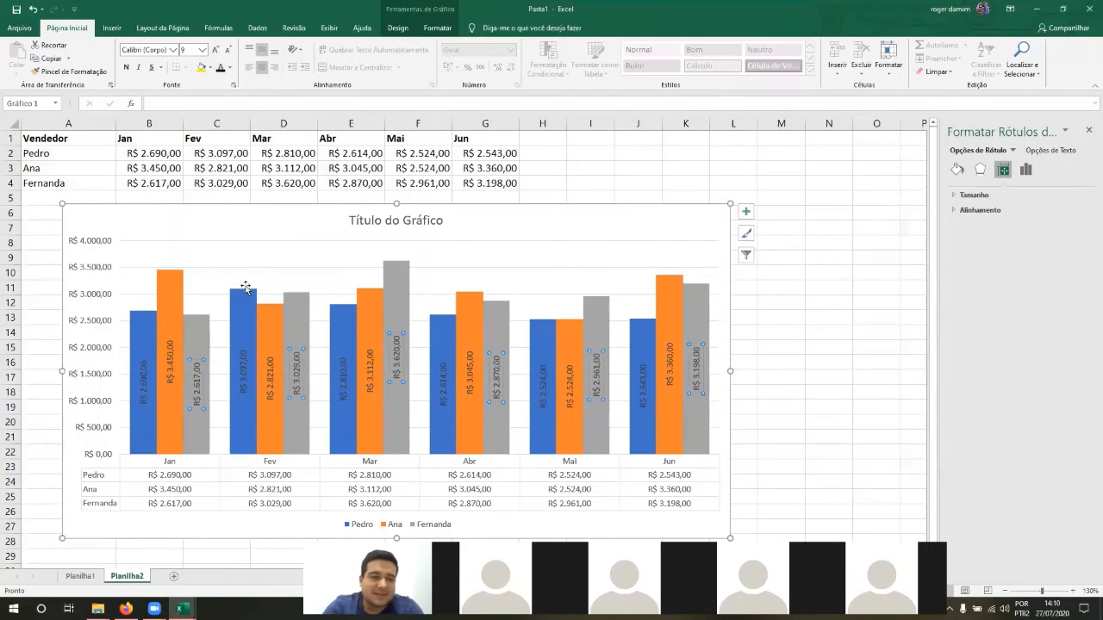
Remove the data table from the column chart and deselect the chart.
left_click(312, 213)
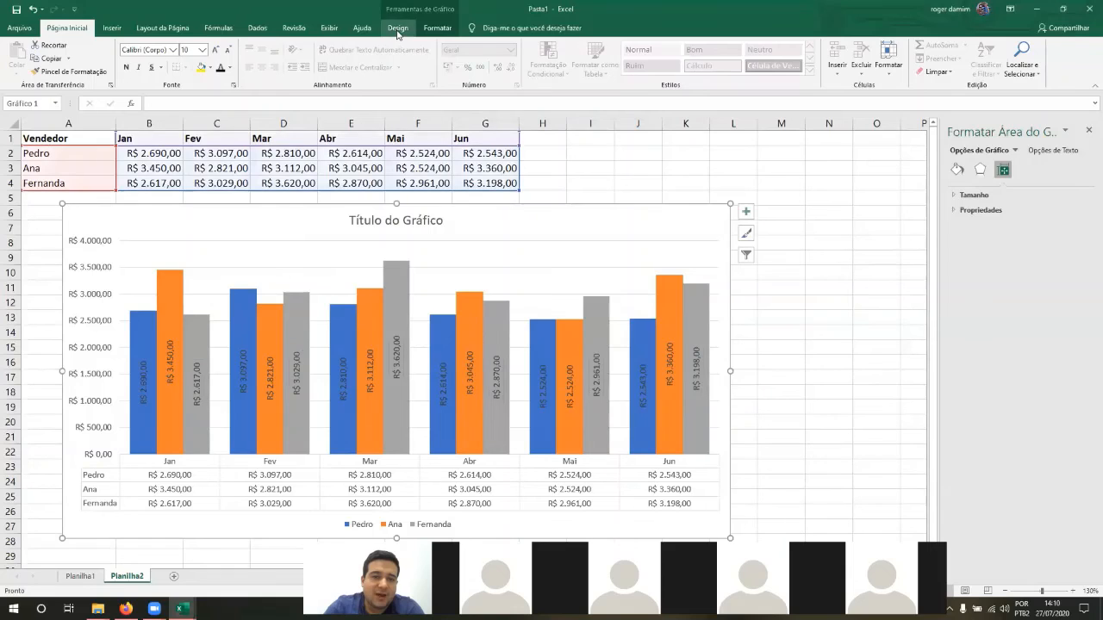
left_click(397, 28)
left_click(36, 67)
mouse_move(74, 178)
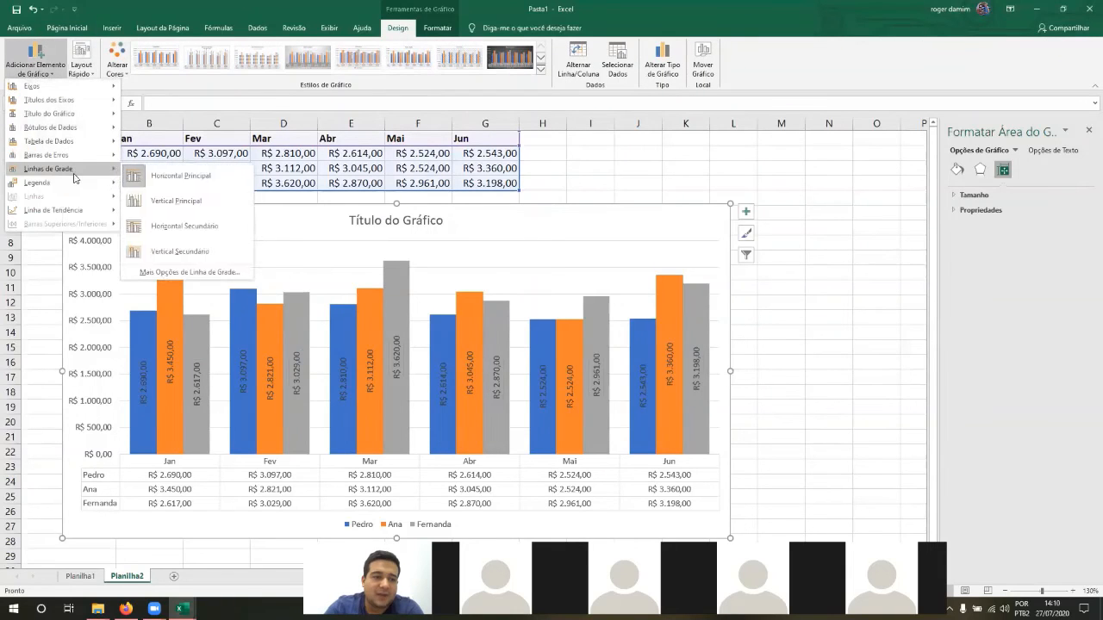
mouse_move(77, 142)
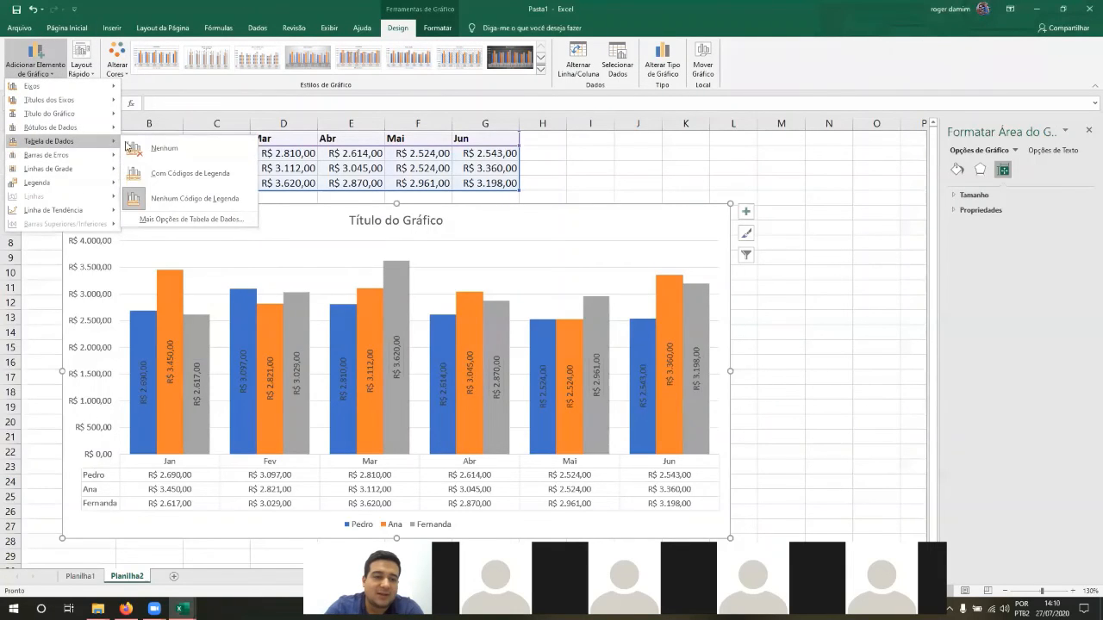
left_click(146, 153)
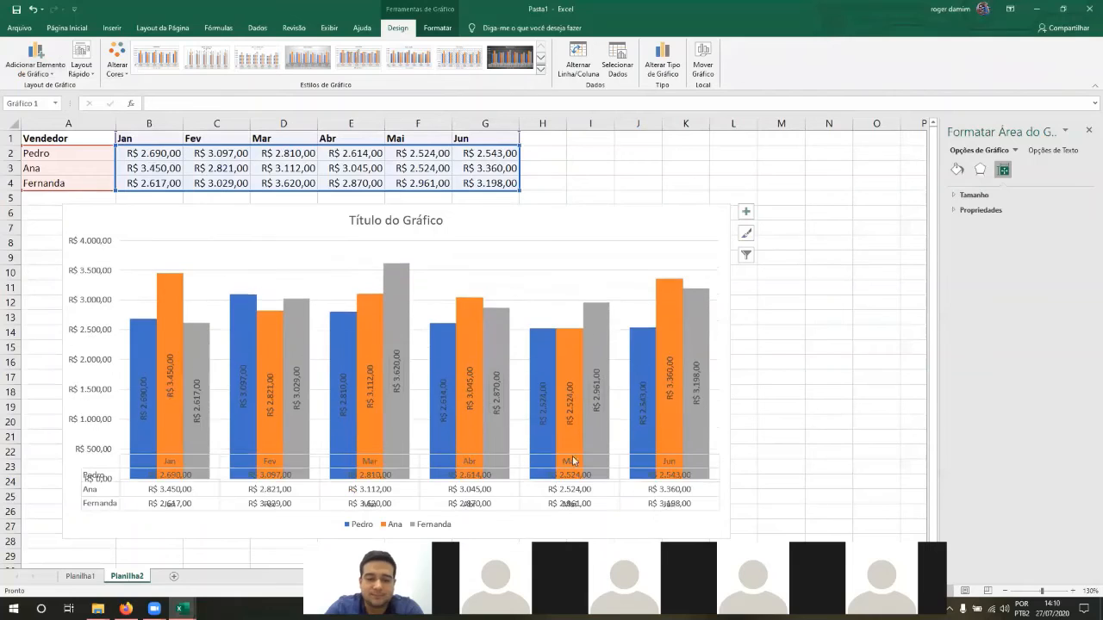
left_click(832, 316)
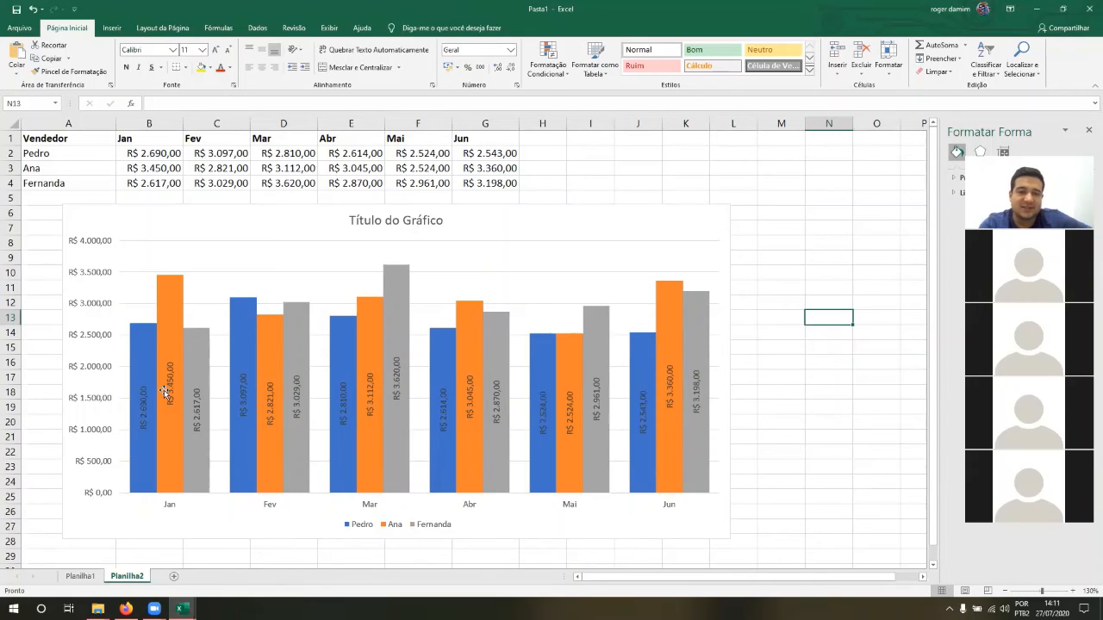
Move the column chart down the sheet to about row 36, freeing the space below the sales data.
mouse_move(375, 349)
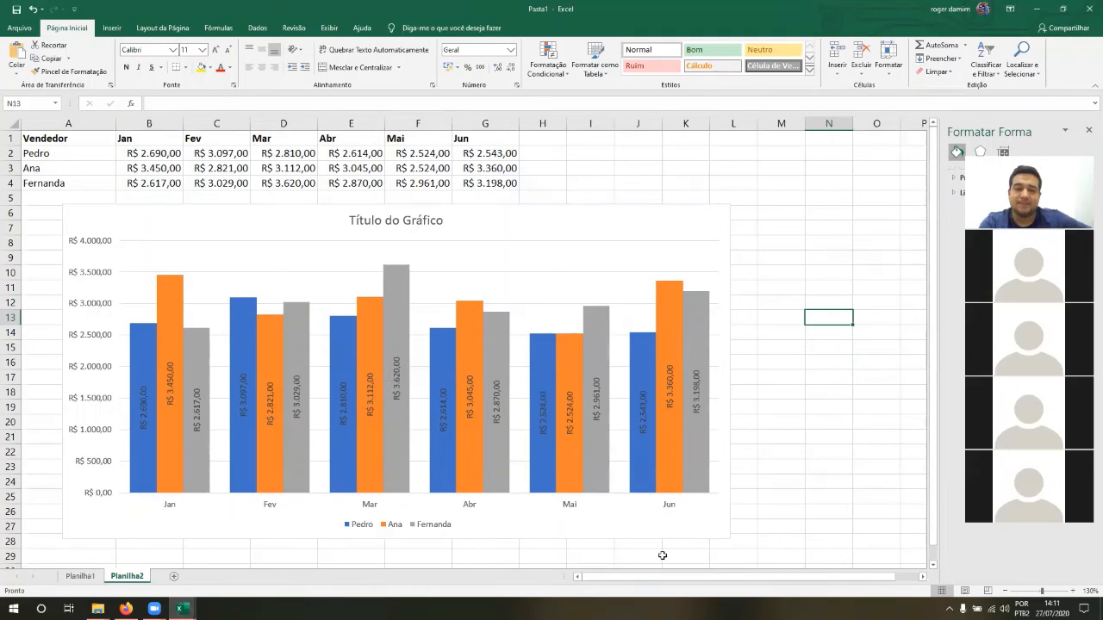
left_click_drag(485, 221, 434, 532)
left_click_drag(933, 284, 934, 291)
Insert a 2D line chart (Linha) starting from an empty cell and set its data source to Planilha2 range A1:G4.
left_click(43, 235)
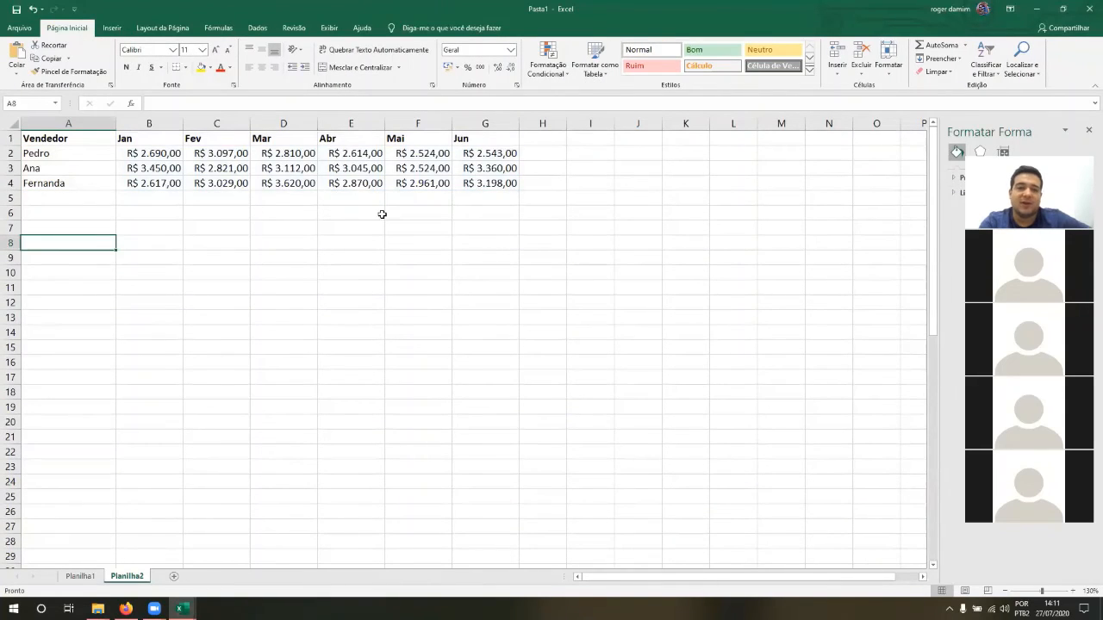
left_click(112, 28)
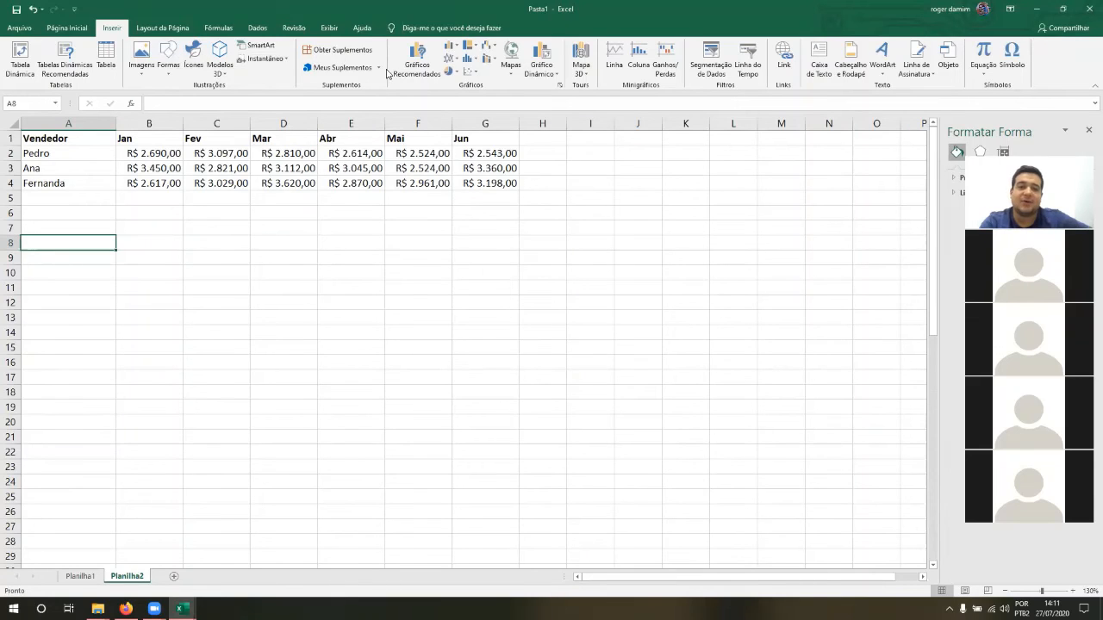
left_click(449, 59)
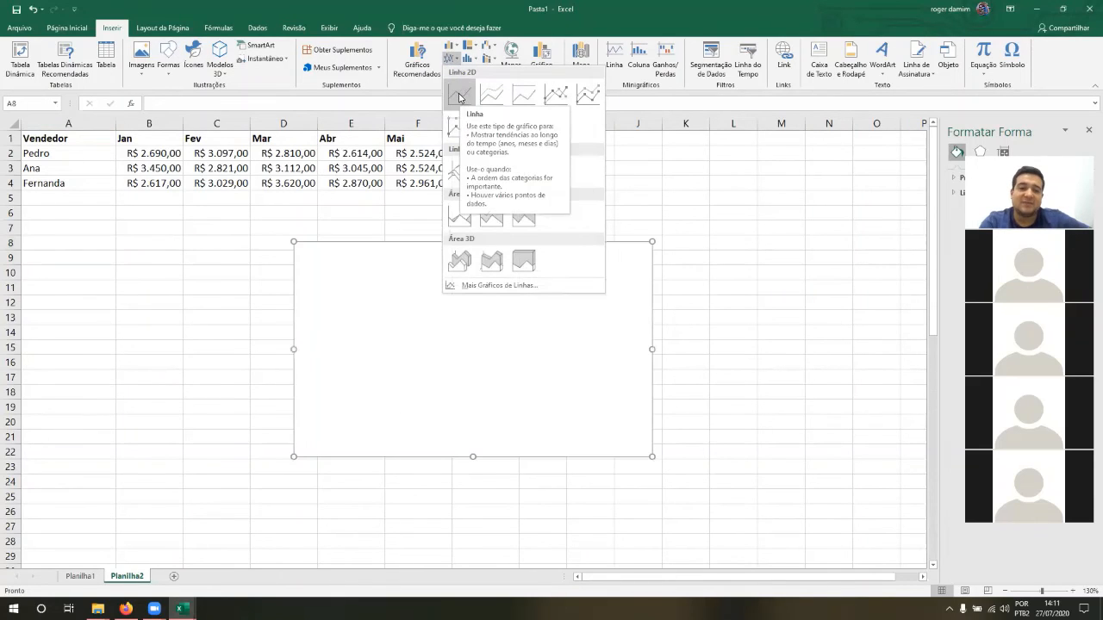
left_click(462, 95)
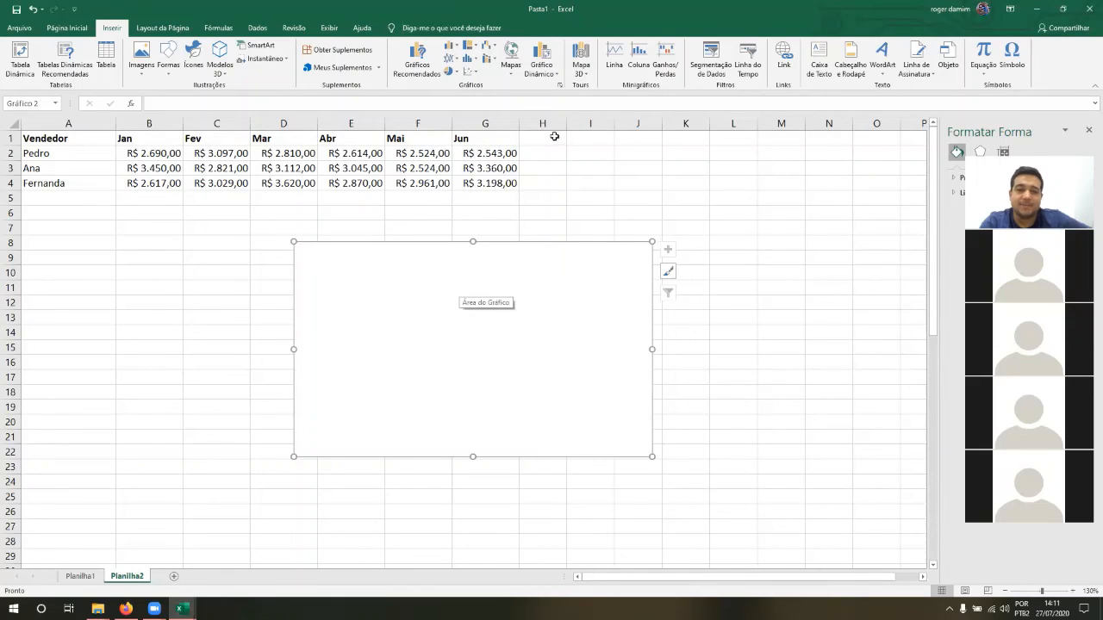
left_click(509, 260)
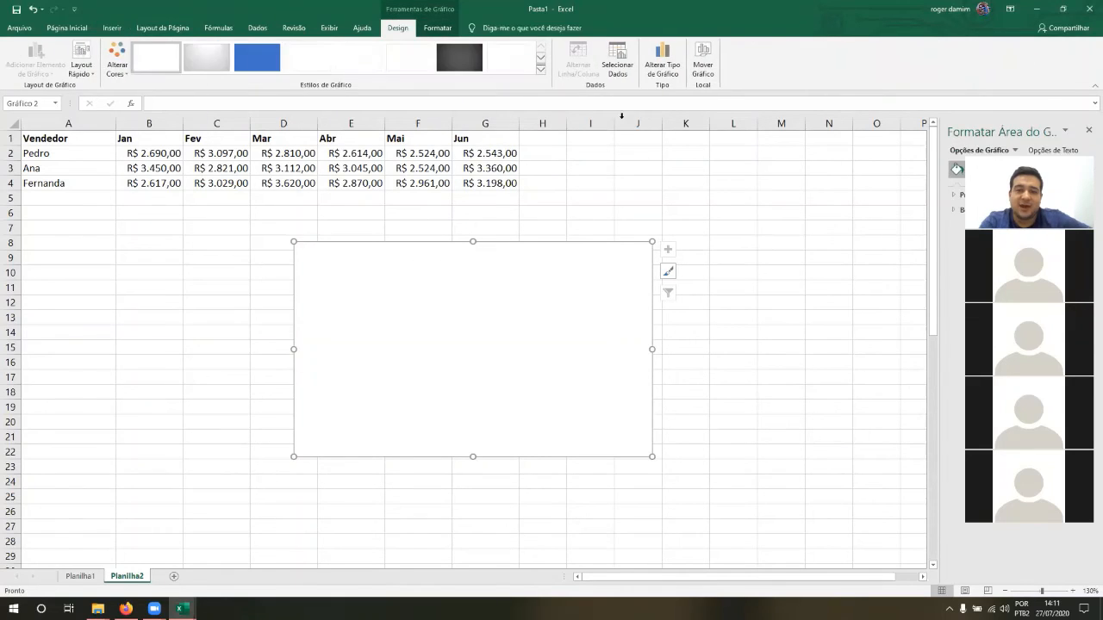
left_click(618, 62)
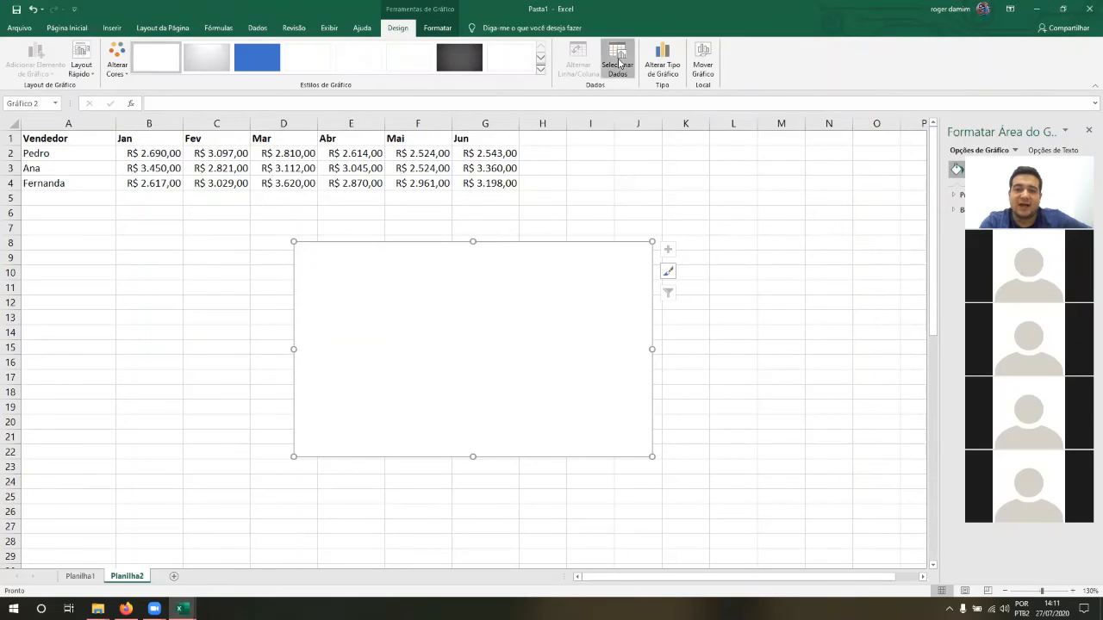
mouse_move(79, 139)
left_mouse_down()
mouse_move(345, 182)
mouse_move(507, 183)
left_mouse_up()
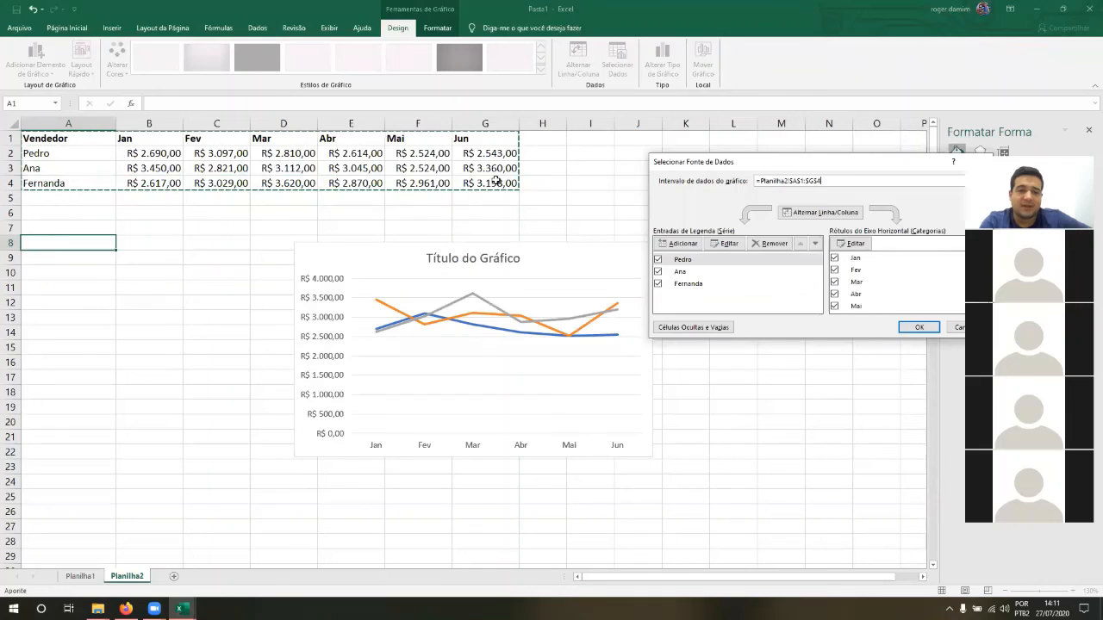
left_click(914, 328)
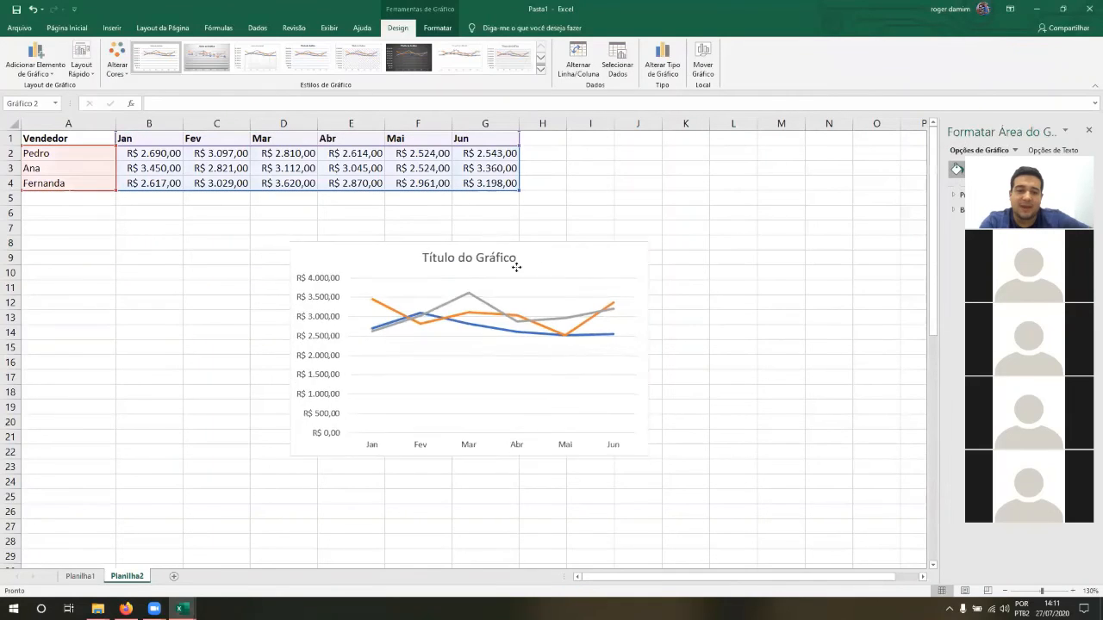
Move the line chart to just below the sales data and enlarge it to reach about column K and row 28.
left_click_drag(558, 273, 300, 230)
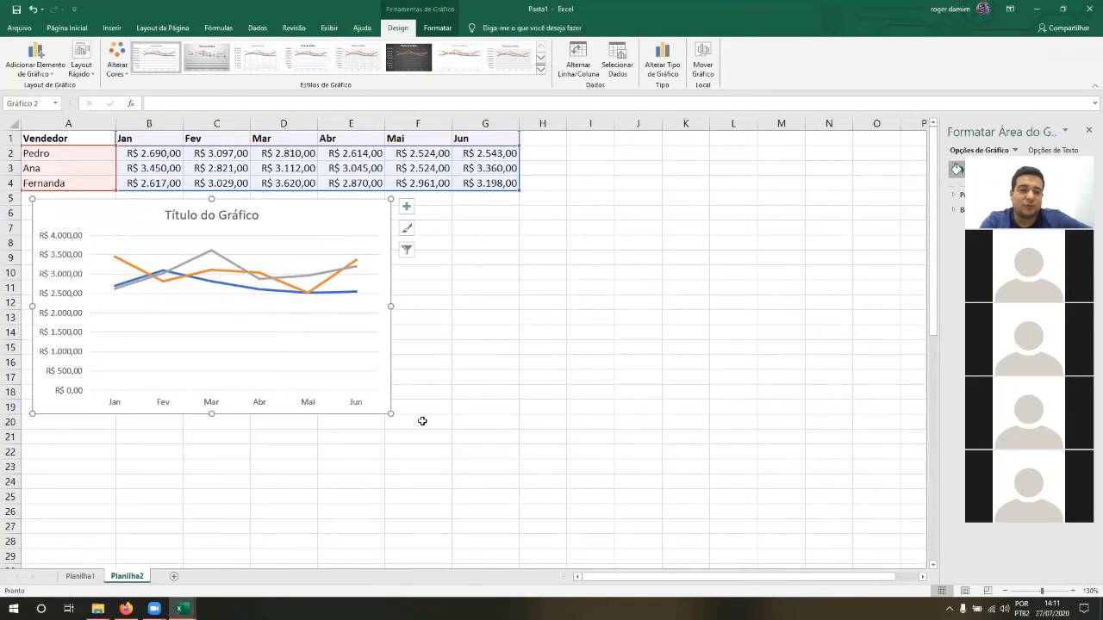
left_click_drag(391, 415, 683, 550)
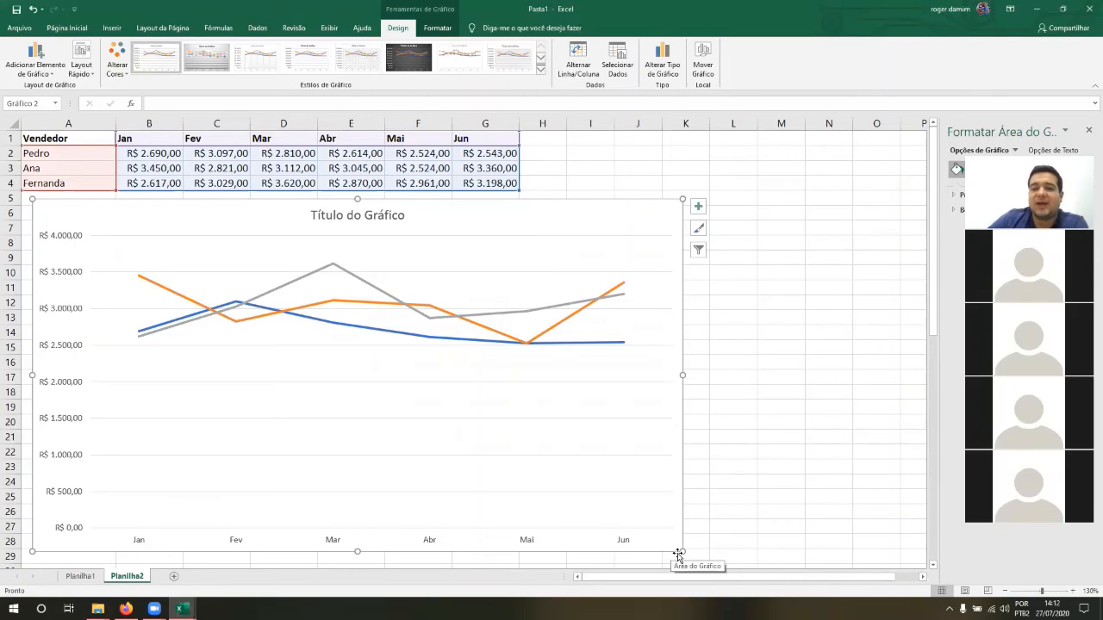
Place the column chart directly beneath the line chart, and nudge the line chart up against the sales data.
left_click_drag(933, 191, 934, 276)
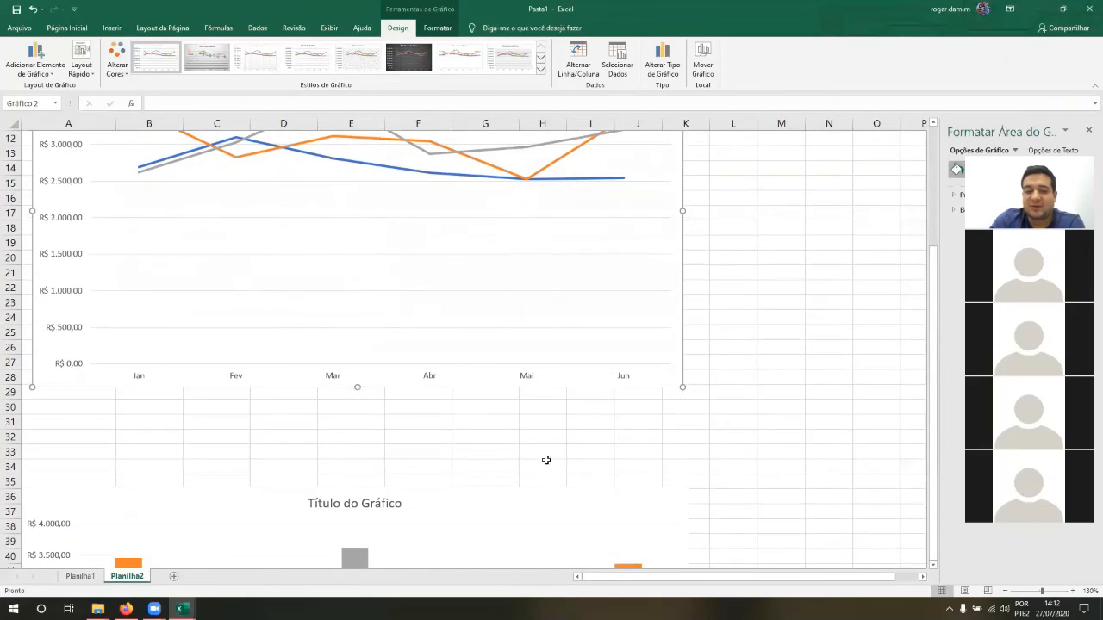
left_click(535, 487)
left_click_drag(535, 487, 544, 399)
left_click_drag(934, 293, 943, 419)
left_click(377, 223)
left_click(766, 229)
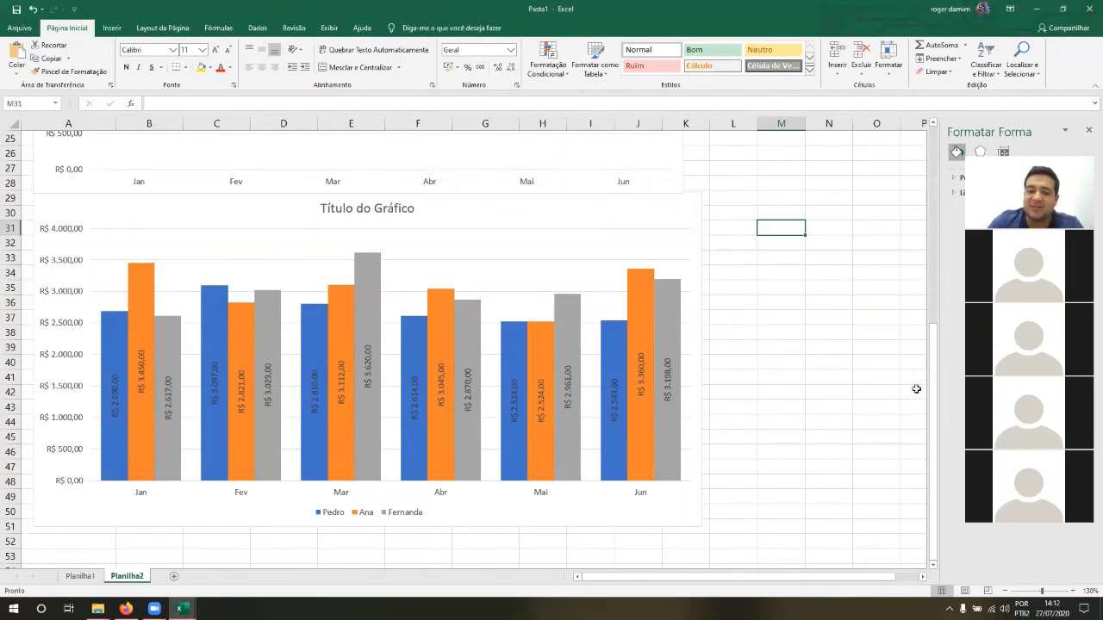
left_click_drag(934, 385, 931, 127)
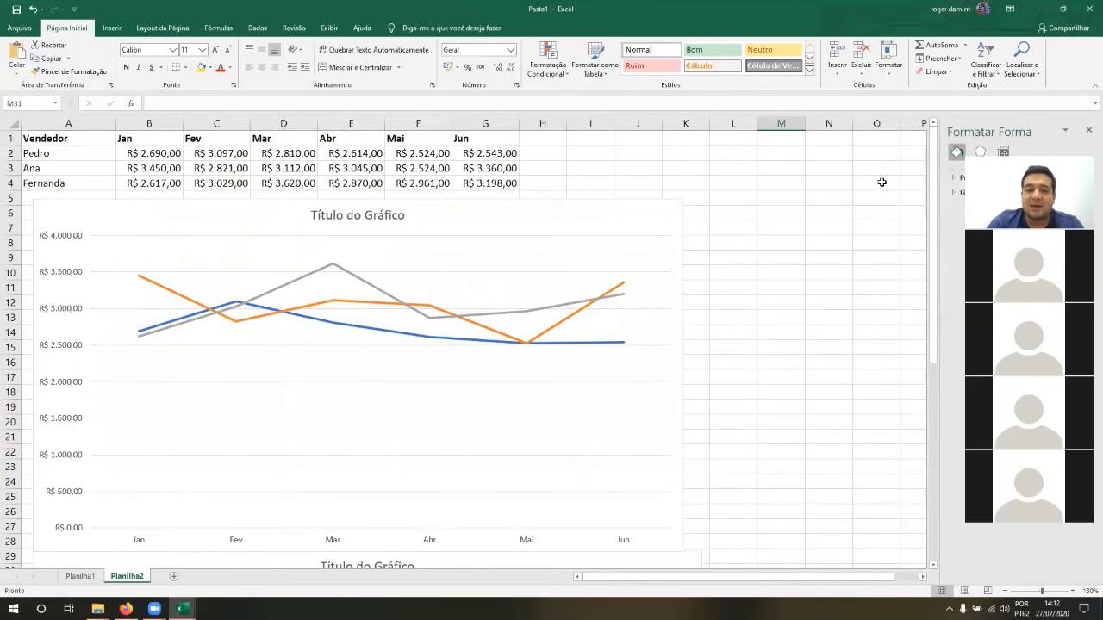
left_click(616, 204)
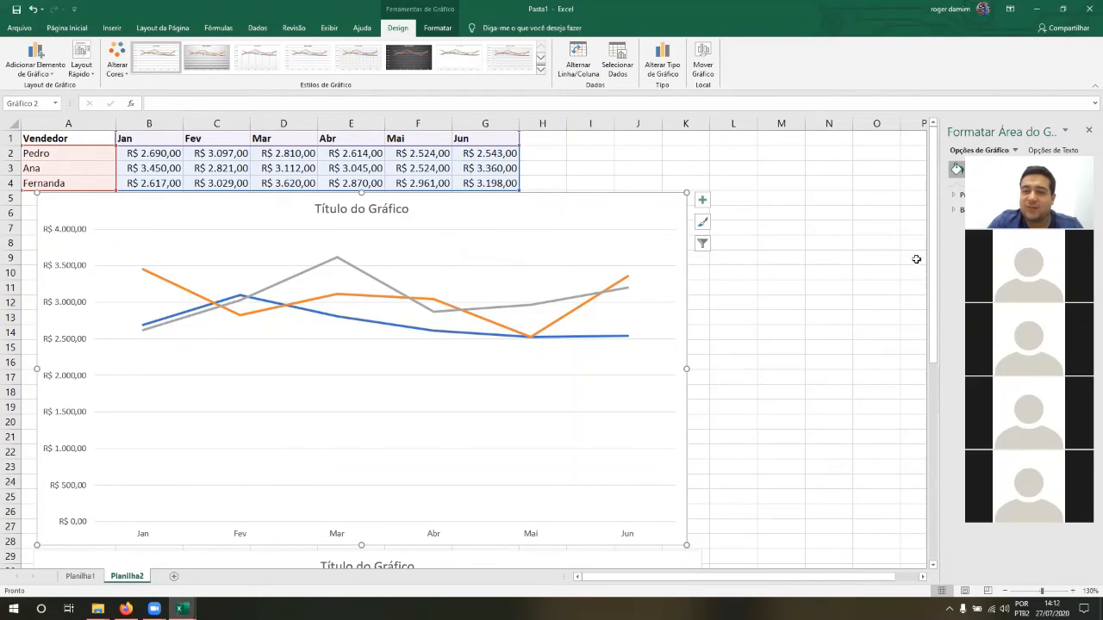
scroll(916, 256, "down", 1)
left_click(443, 298)
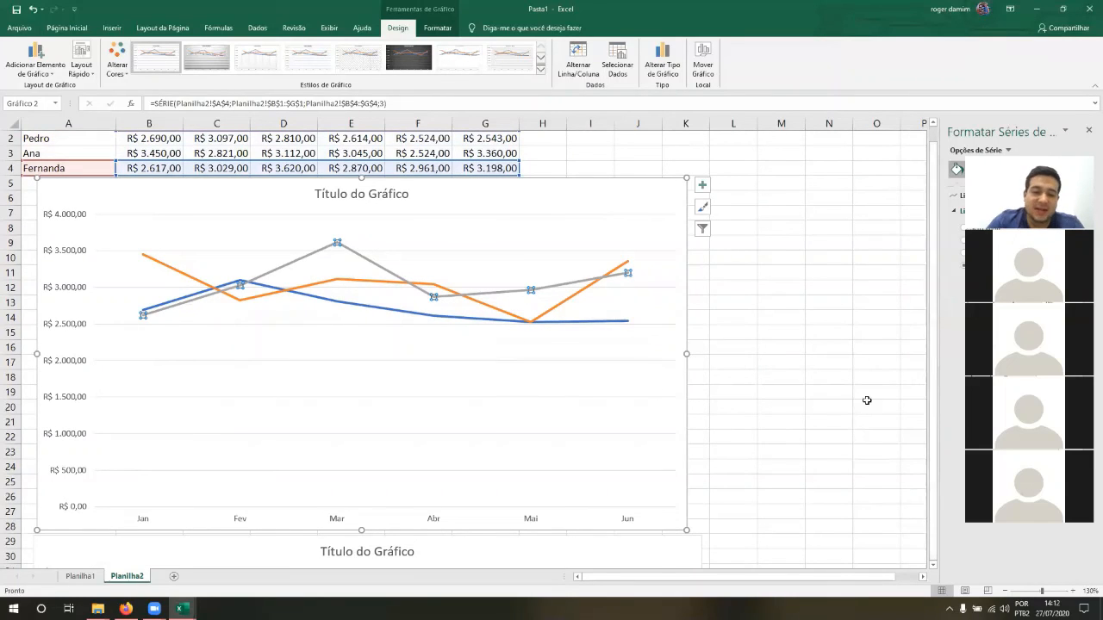
scroll(783, 416, "down", 8)
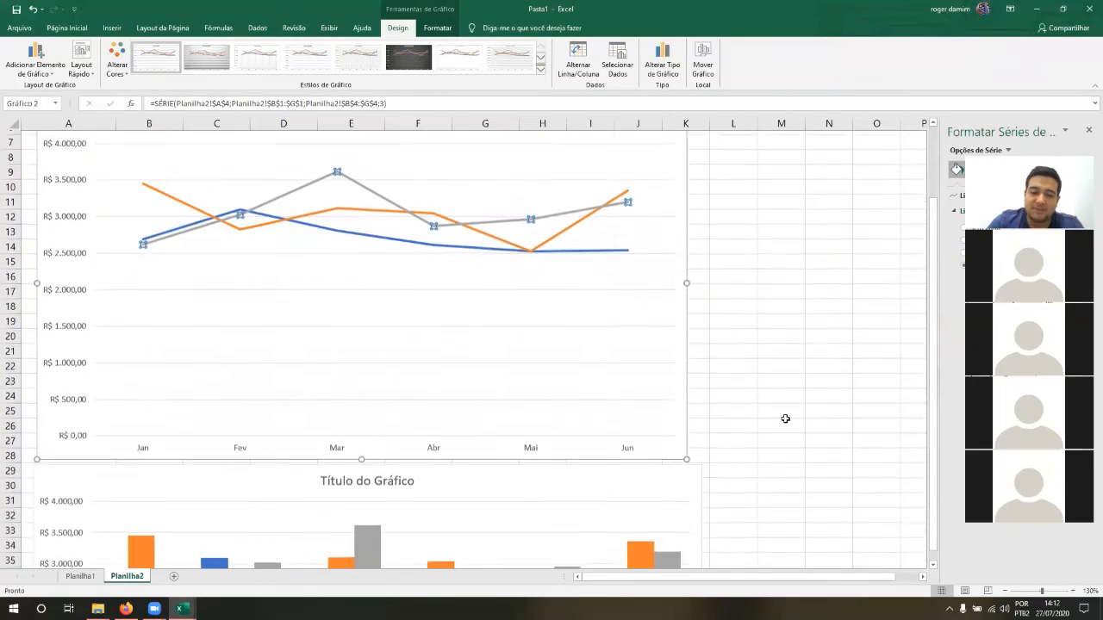
scroll(783, 416, "up", 8)
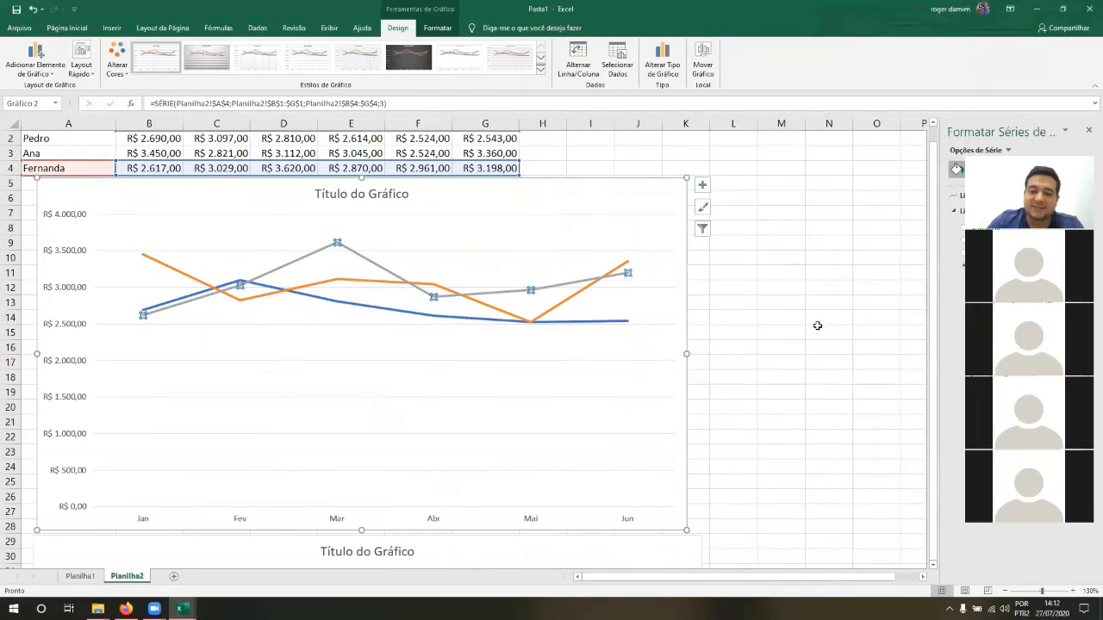
left_click(816, 328)
Replace the line chart's placeholder title with "Vendas de Janeiro à Junho".
left_click(356, 199)
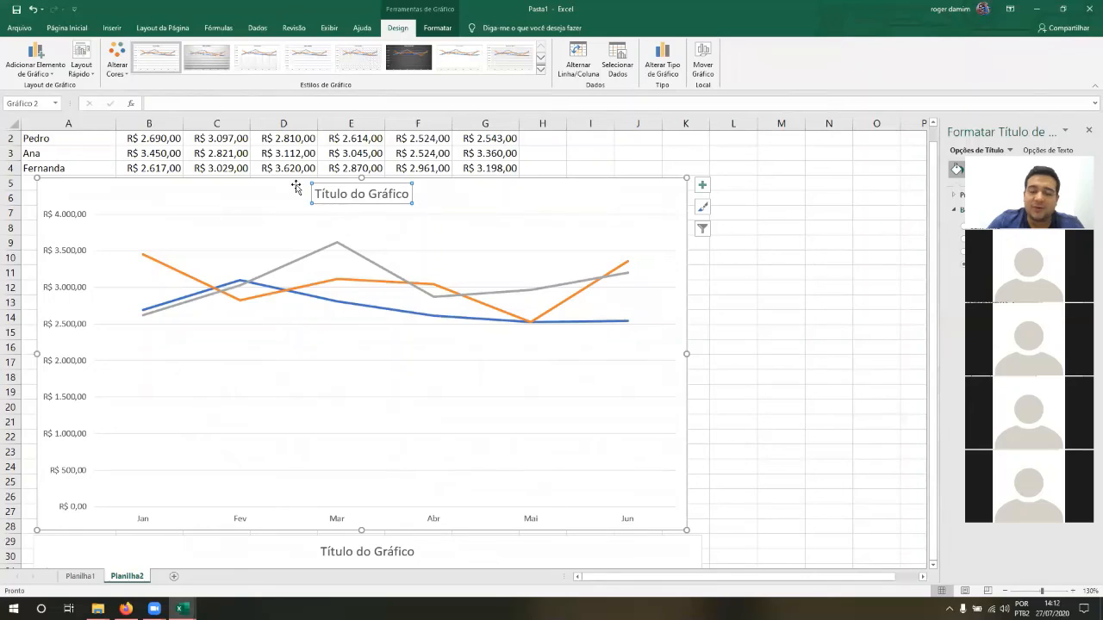
left_click(409, 196)
double_click(409, 197)
left_click(409, 196)
left_click_drag(409, 196, 305, 198)
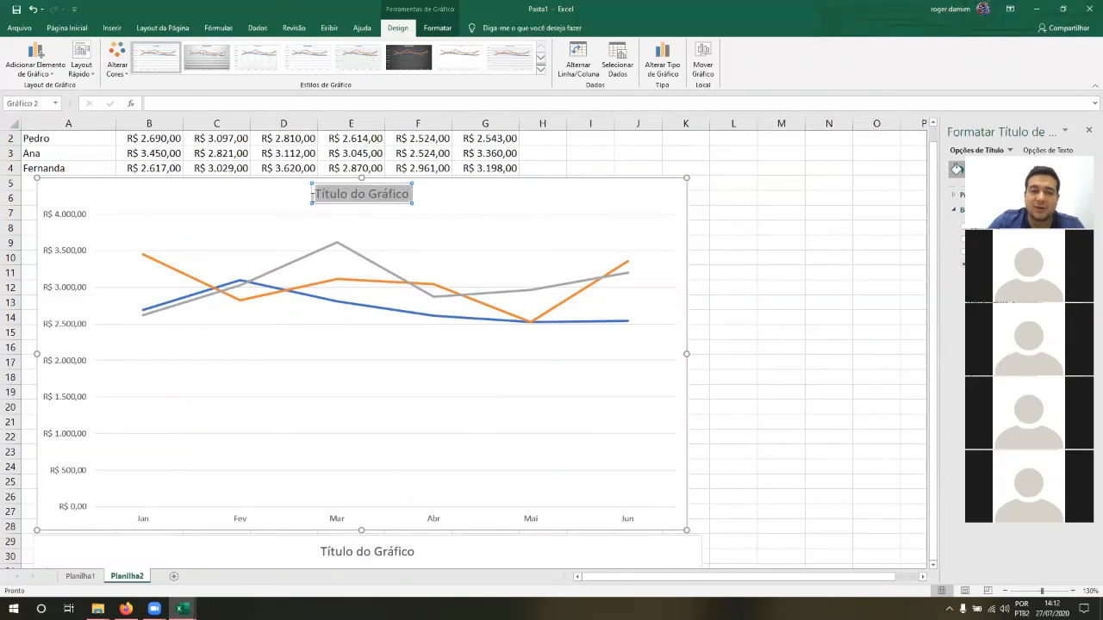
type("Vendas de")
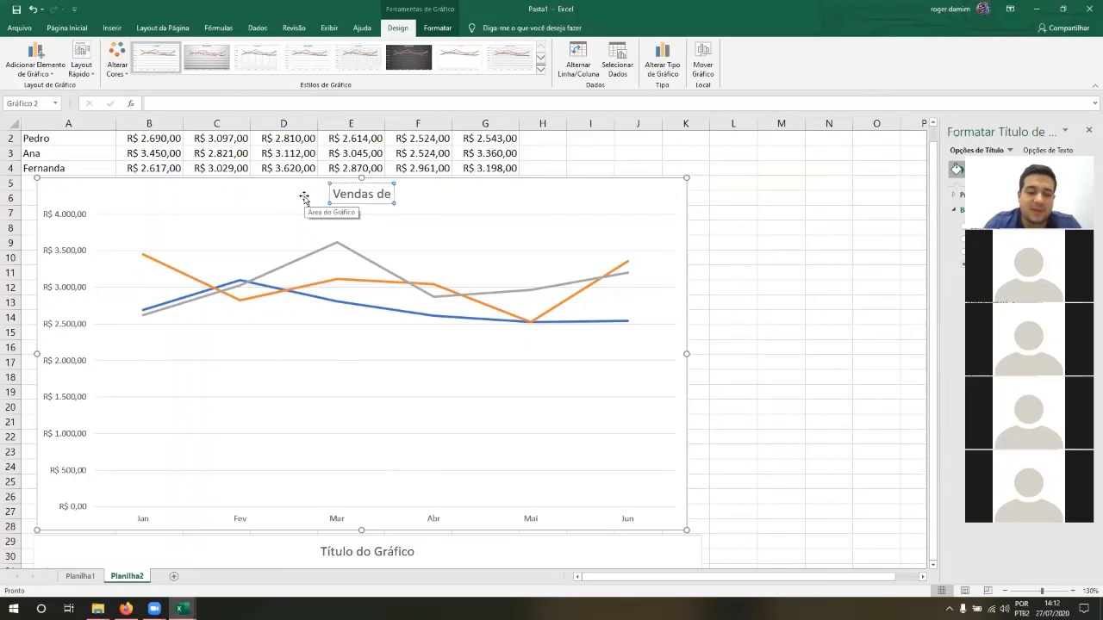
type(" Jan")
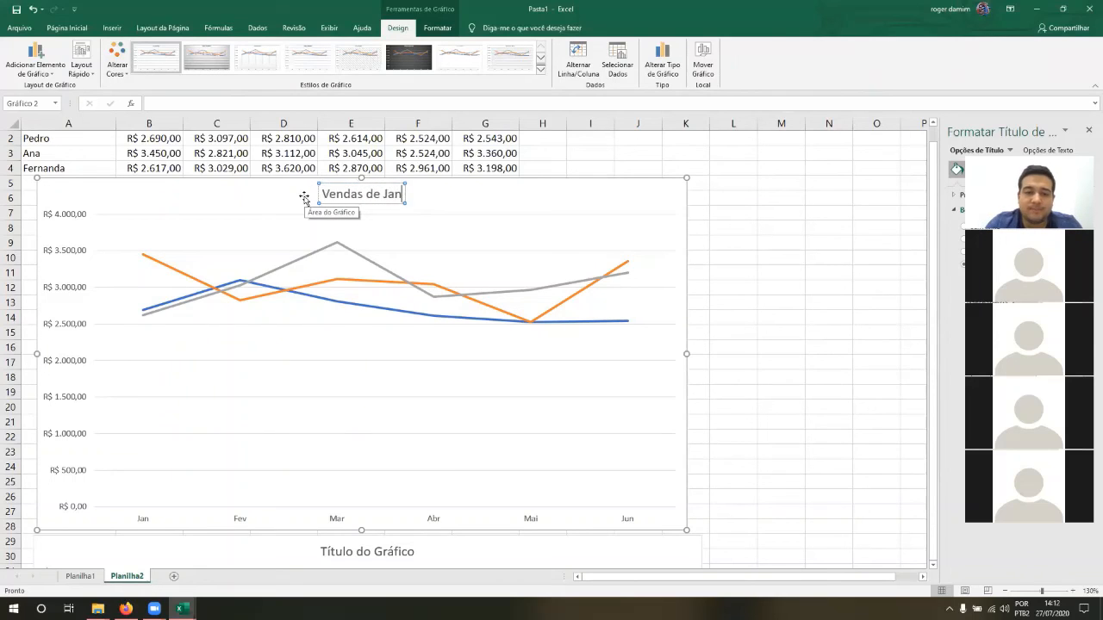
type("eiro Á")
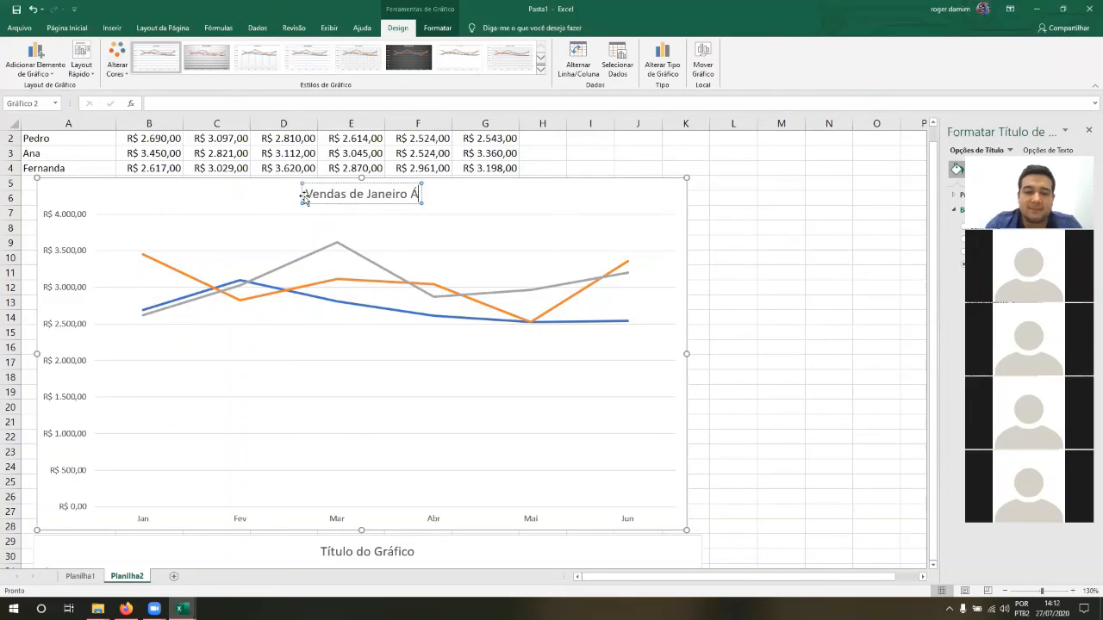
key("BackSpace")
key("BackSpace")
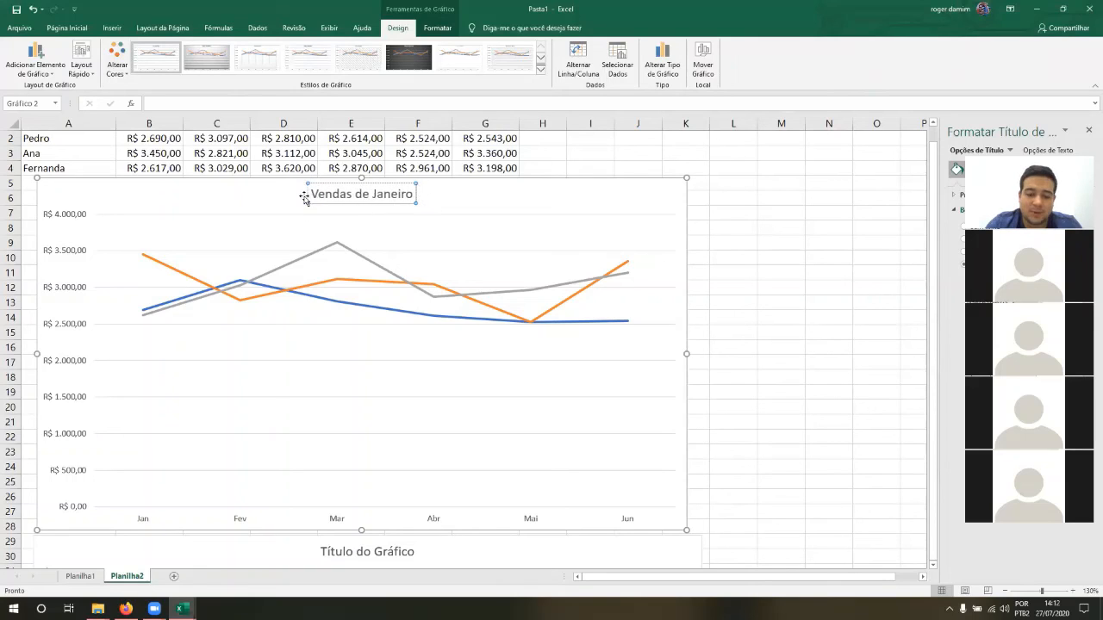
type("á")
key("BackSpace")
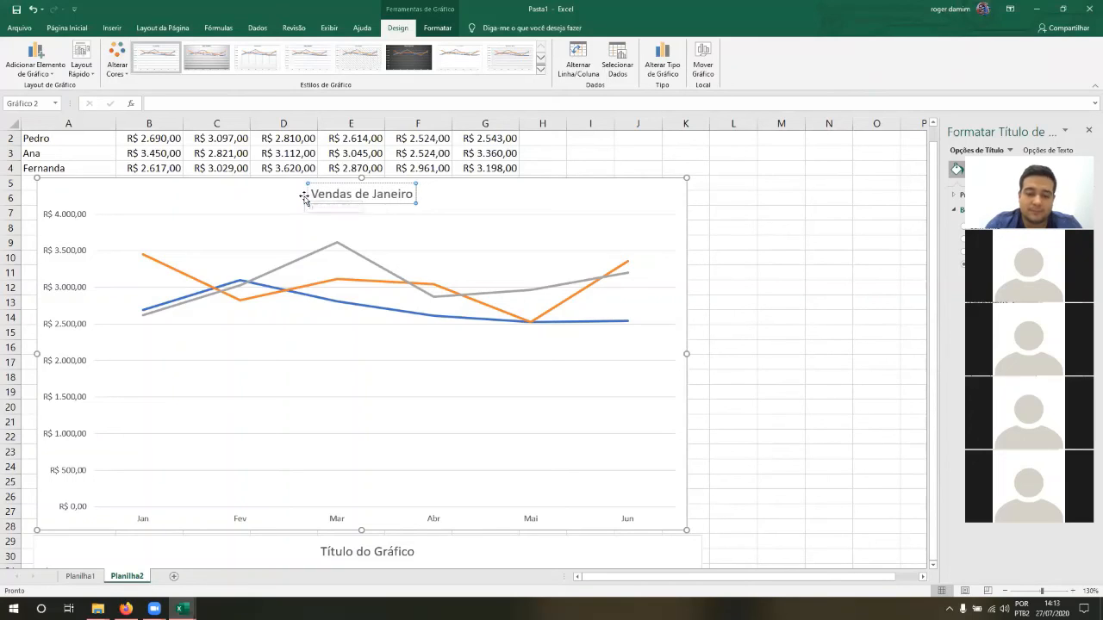
type("à Junhi")
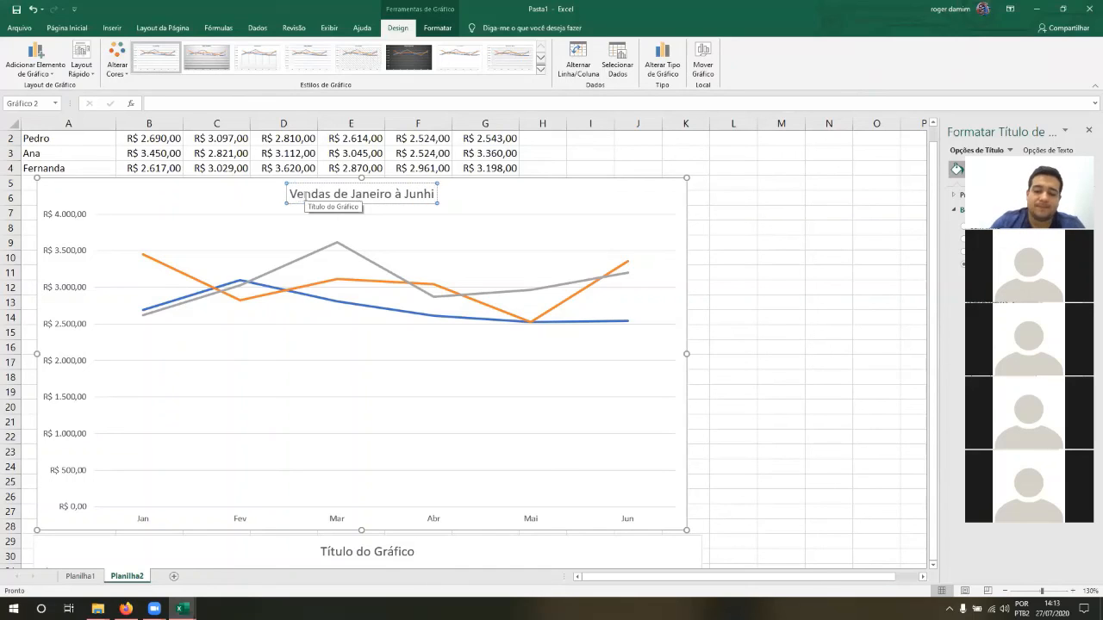
key("BackSpace")
type("o")
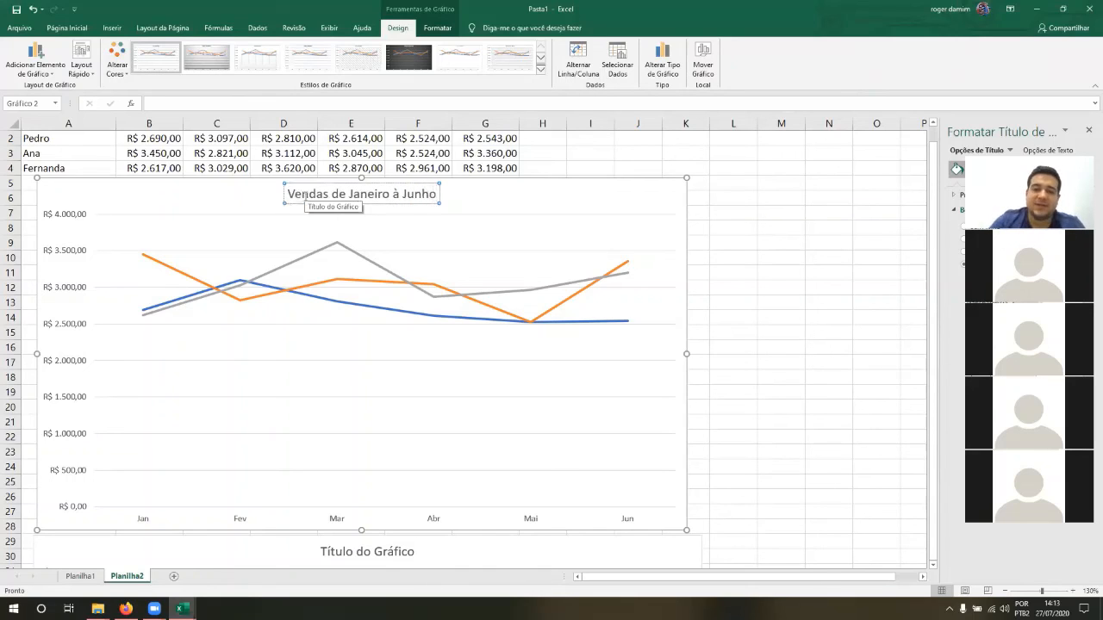
left_click(544, 195)
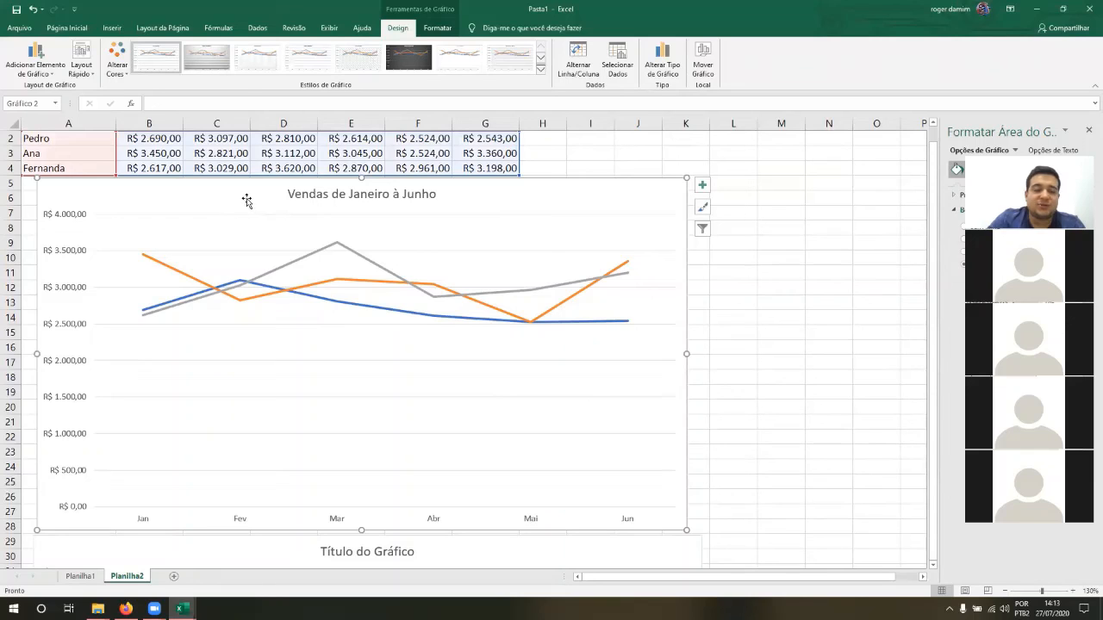
Add primary vertical gridlines (Vertical Principal) to the line chart.
left_click(31, 72)
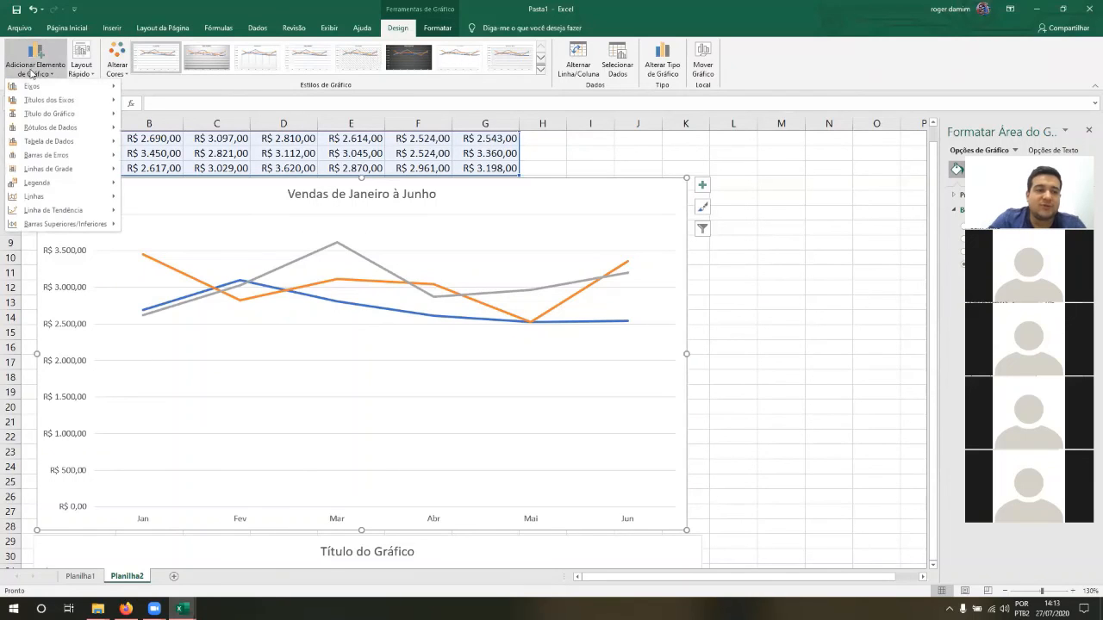
mouse_move(80, 129)
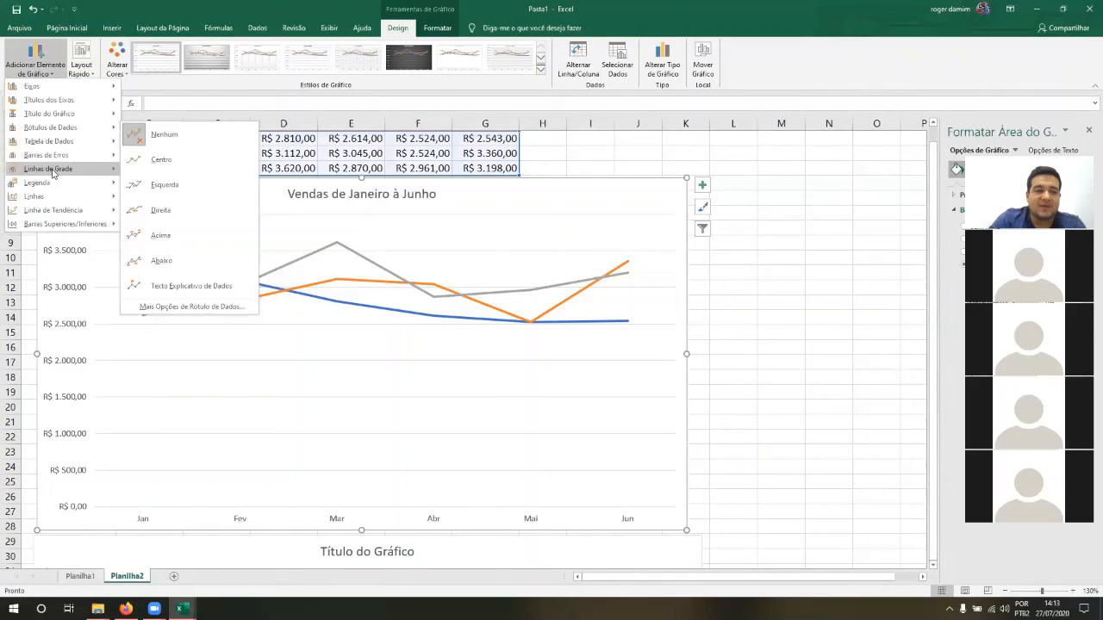
mouse_move(65, 178)
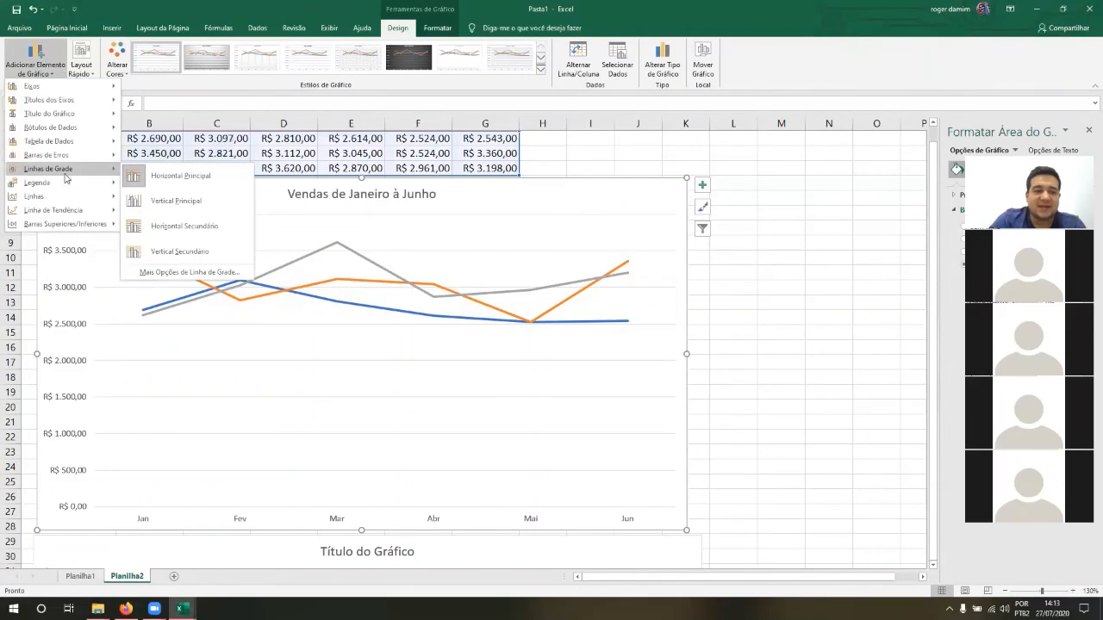
left_click(183, 203)
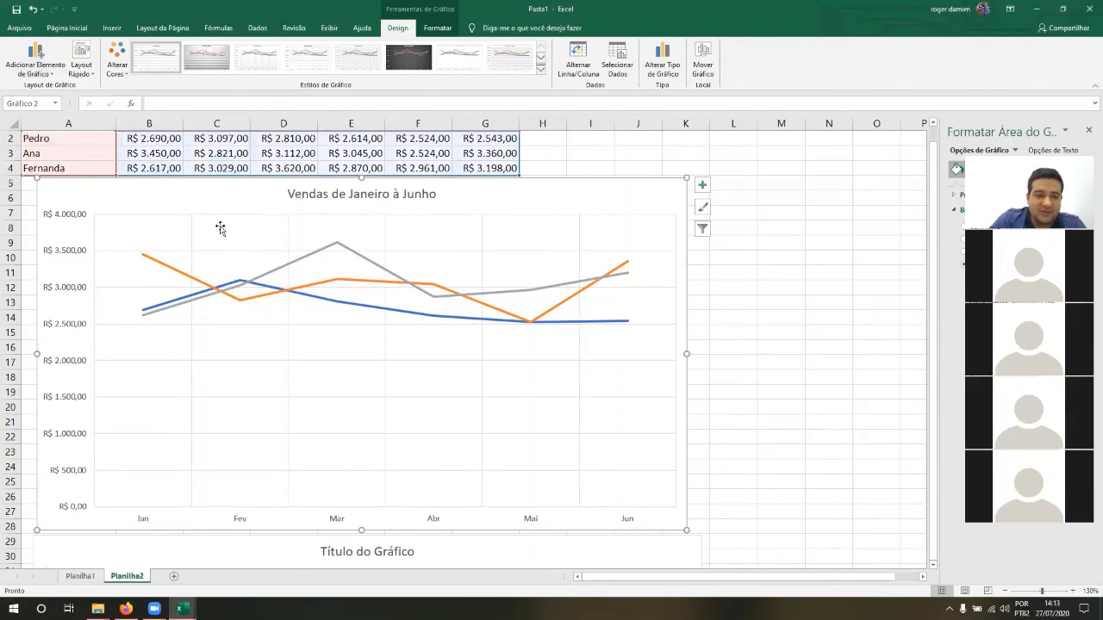
Add a data table with legend keys (Com Códigos de Legenda) beneath the line chart and deselect the chart.
left_click(49, 74)
mouse_move(53, 91)
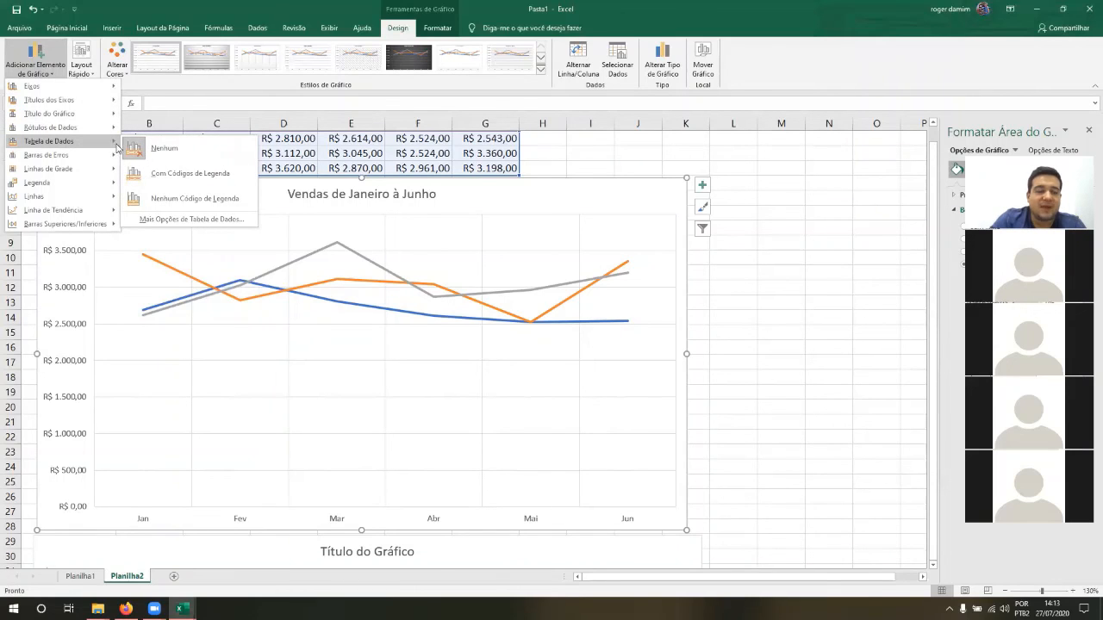
left_click(156, 174)
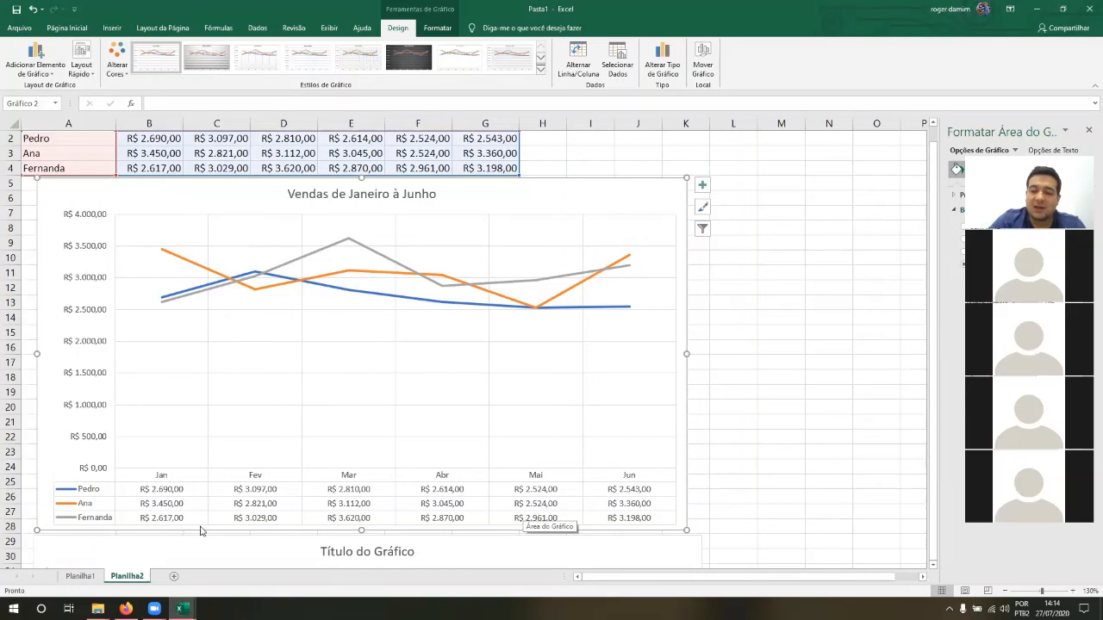
left_click(776, 440)
left_click(859, 335)
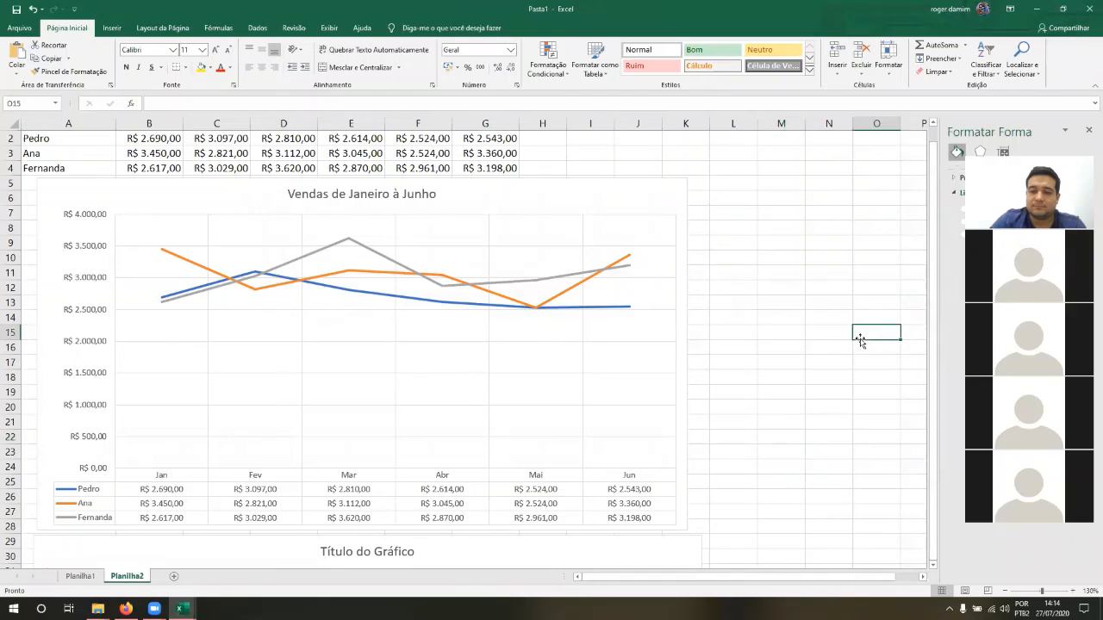
Select the column chart beneath the line chart and display its chart design options.
scroll(832, 348, "down", 6)
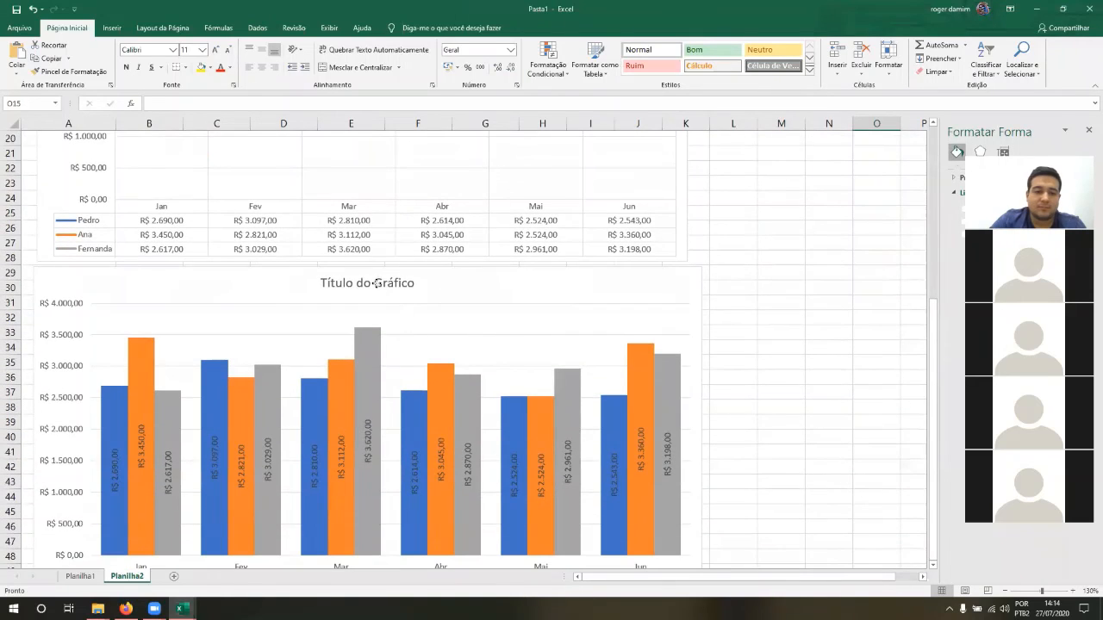
left_click(409, 283)
left_click(398, 28)
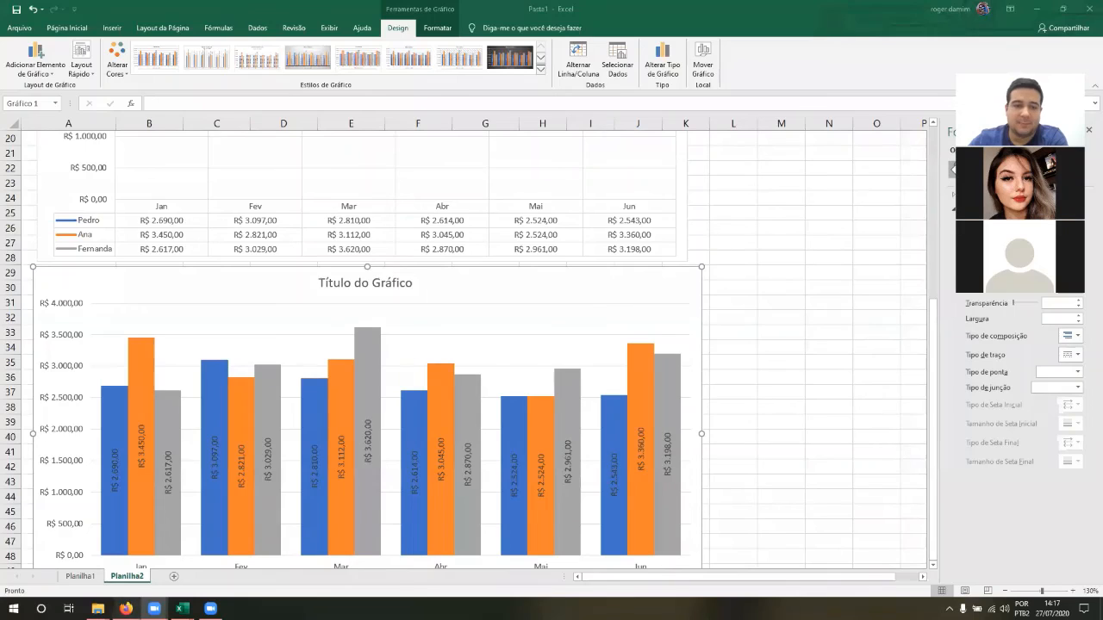
Switch to Firefox and review the "Excel 9 - Gráficos - Inf" form, from the theory questions through the column, pie and line chart exercises.
left_click(126, 608)
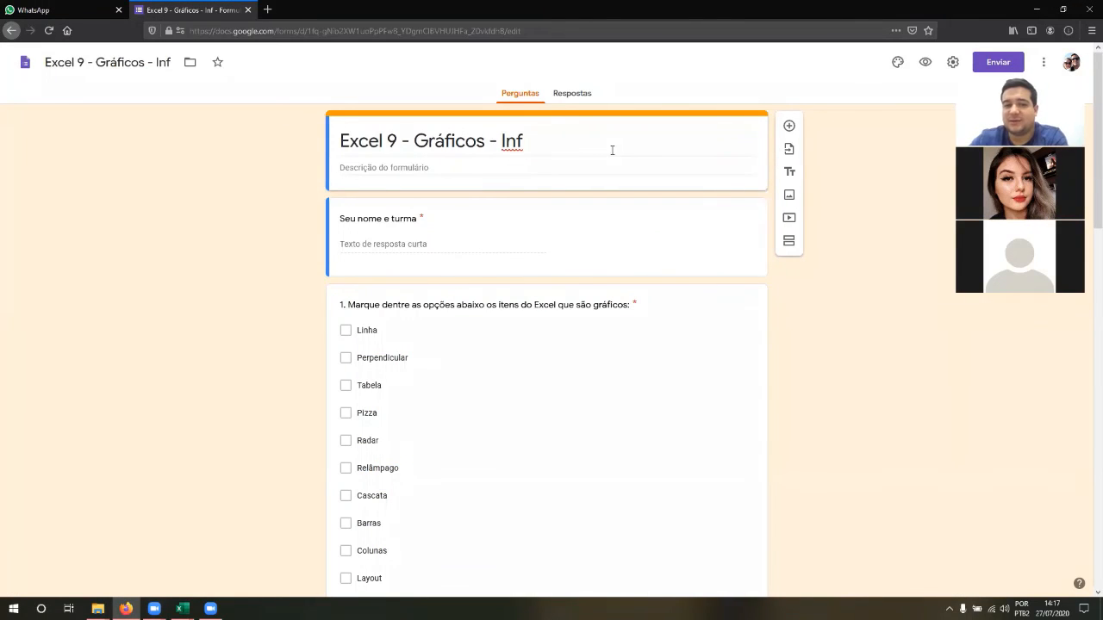
scroll(612, 150, "down", 3)
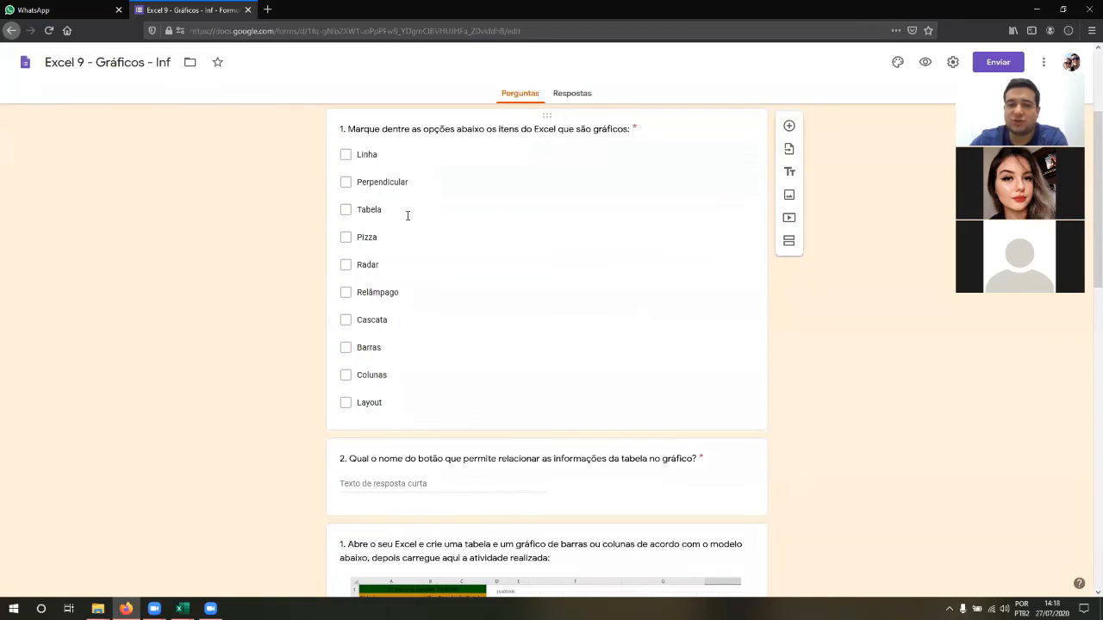
scroll(408, 215, "down", 3)
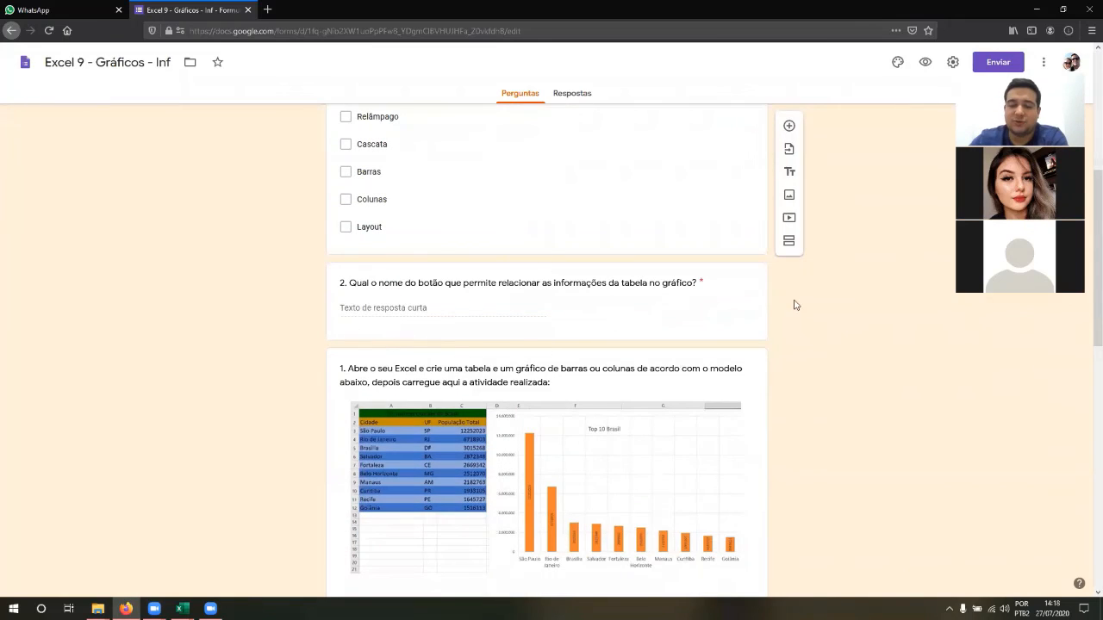
scroll(554, 261, "down", 2)
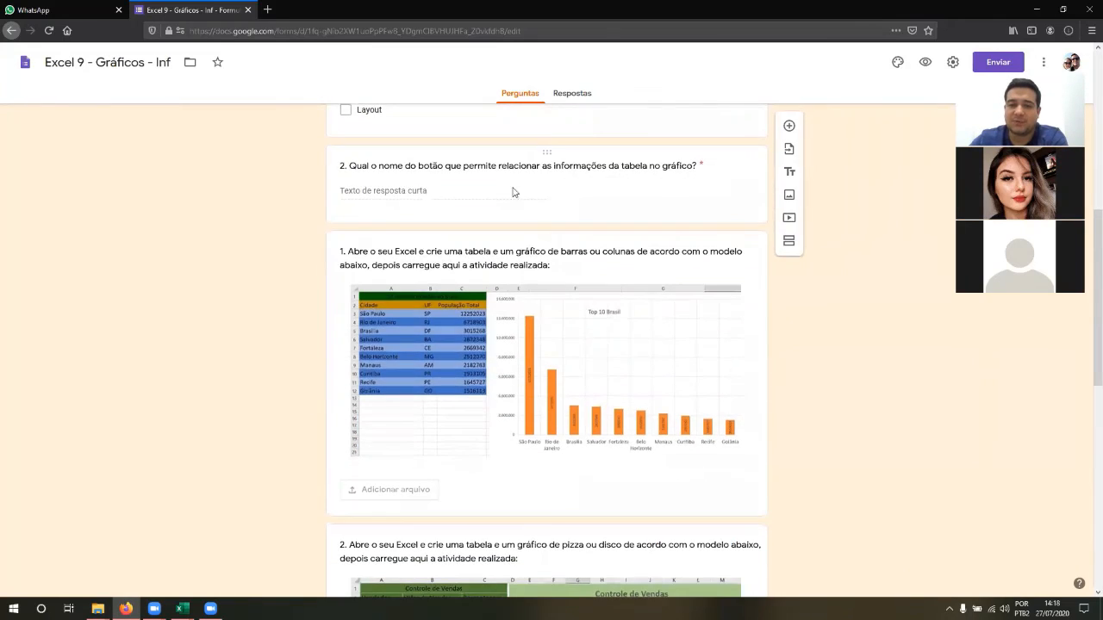
scroll(433, 194, "down", 2)
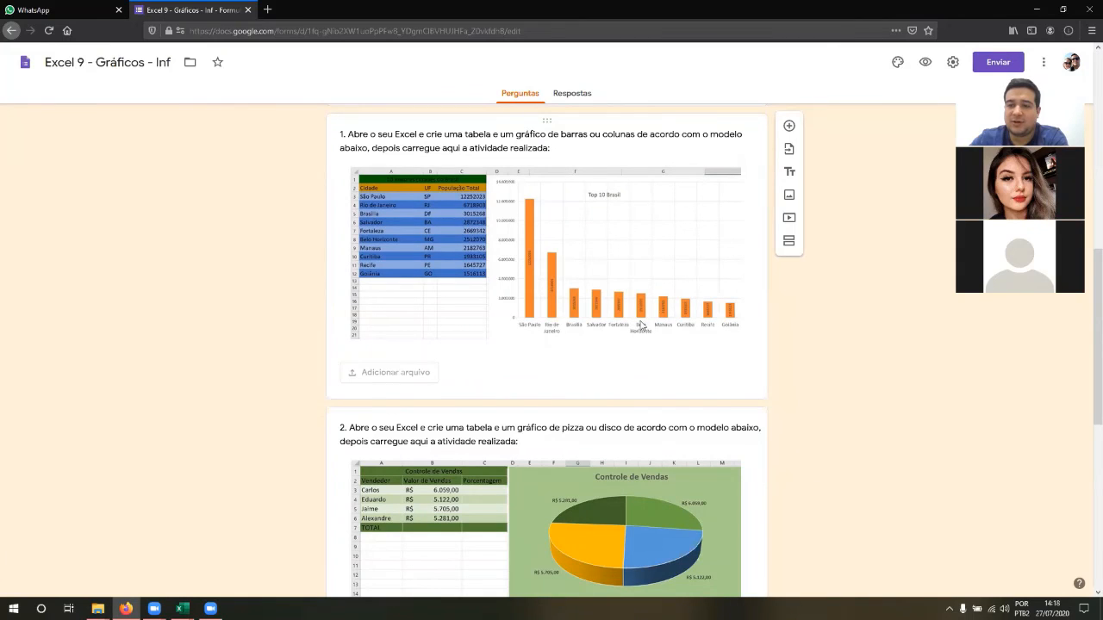
scroll(465, 224, "down", 5)
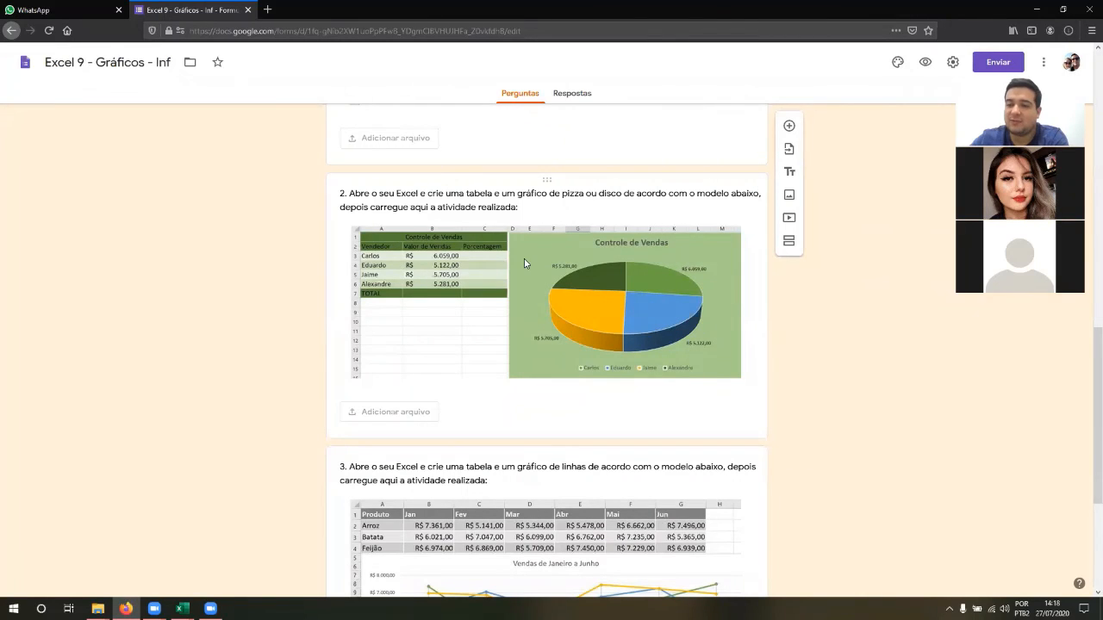
scroll(524, 263, "down", 3)
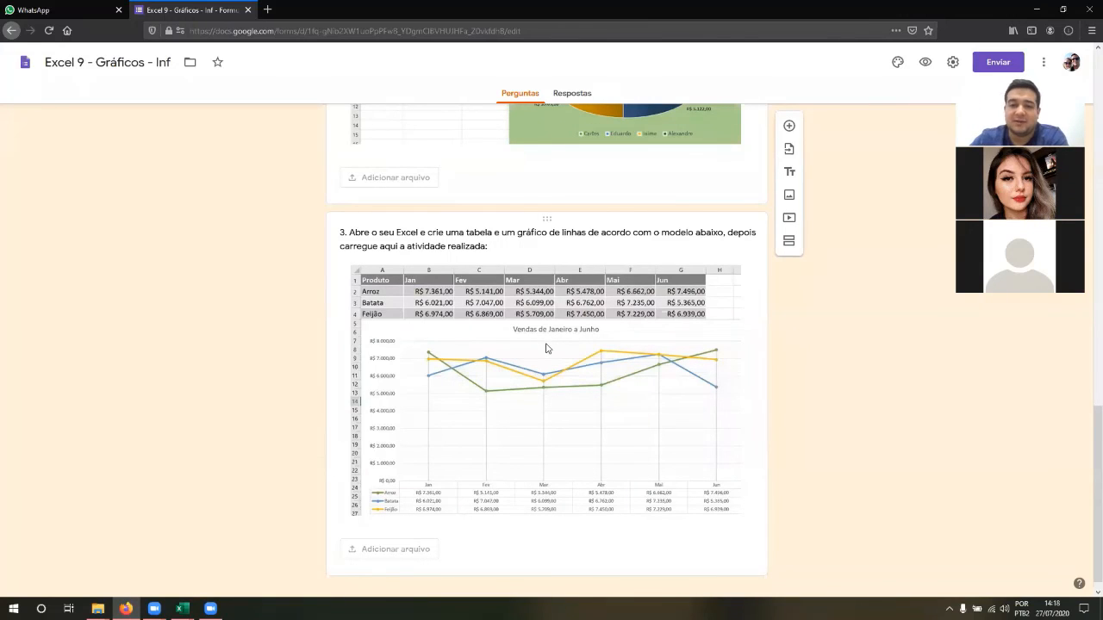
scroll(539, 352, "down", 1)
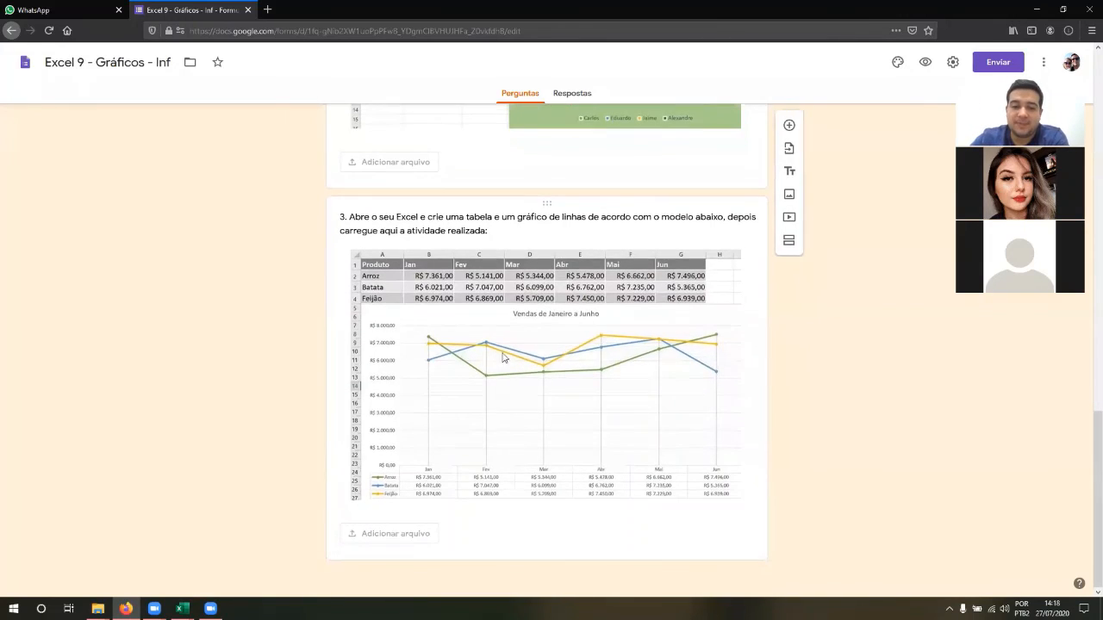